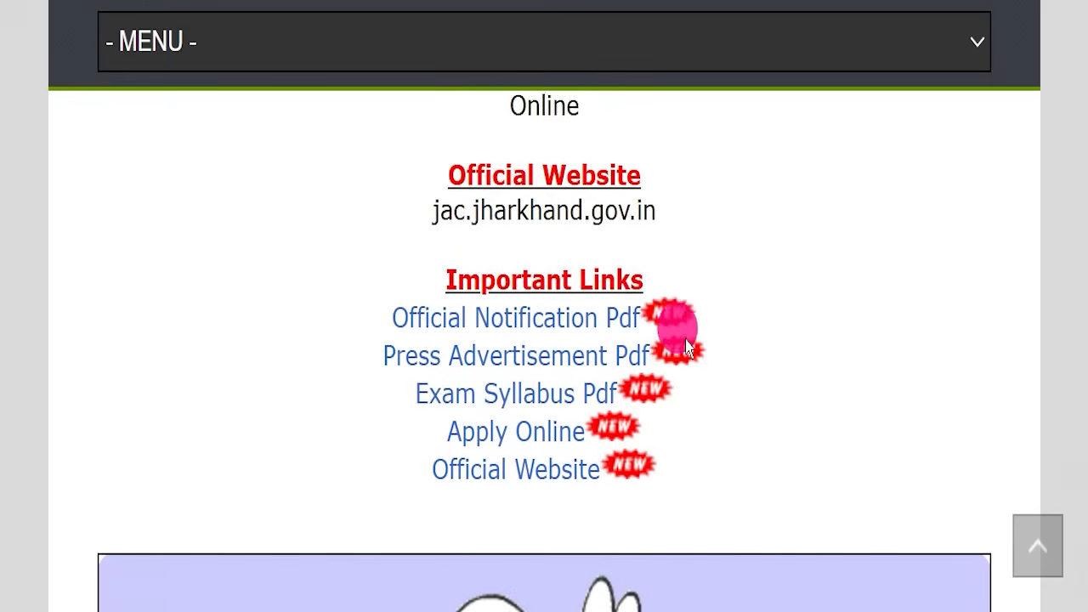
Open the Official Notification Pdf from the Important Links and read through its eligibility rules and exam pattern for classes 1-5 and 6-8.
left_click_drag(446, 185, 646, 183)
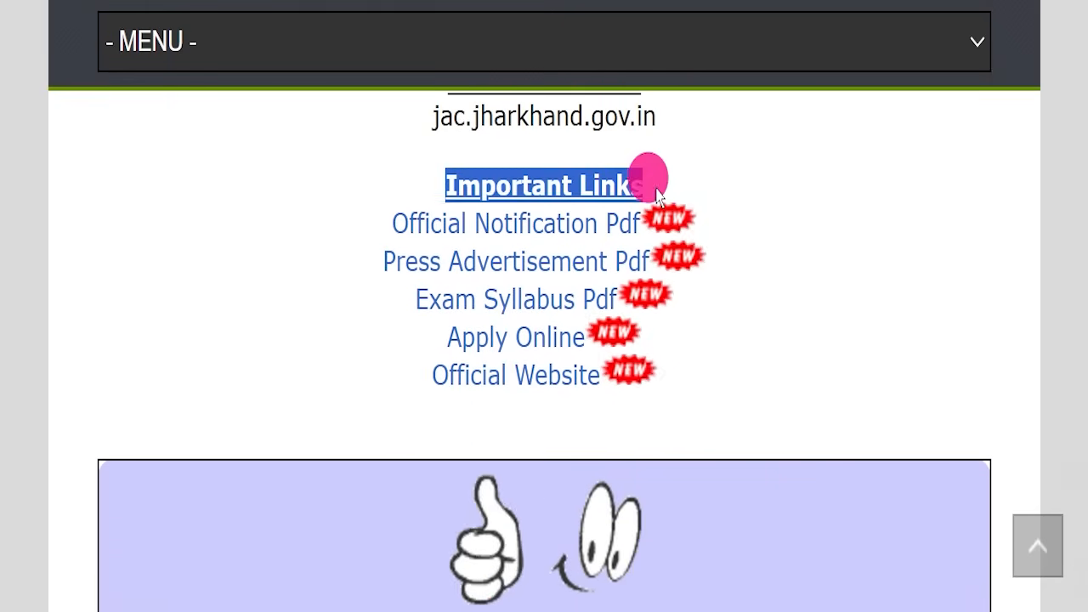
left_click_drag(392, 223, 655, 212)
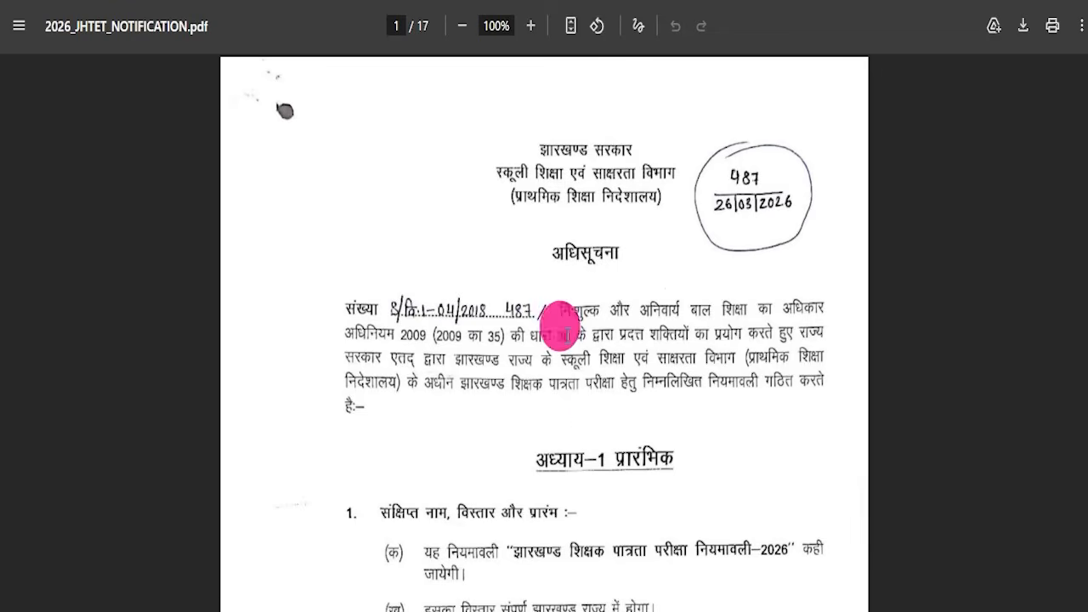
scroll(563, 326, "down", 10)
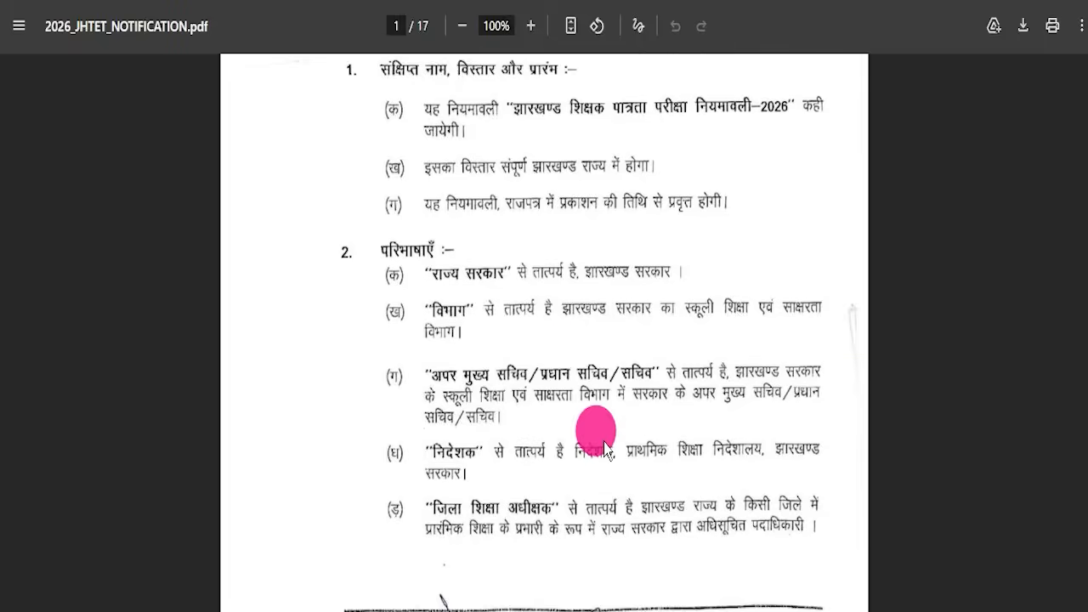
scroll(592, 422, "down", 3)
scroll(610, 417, "down", 15)
scroll(516, 363, "down", 10)
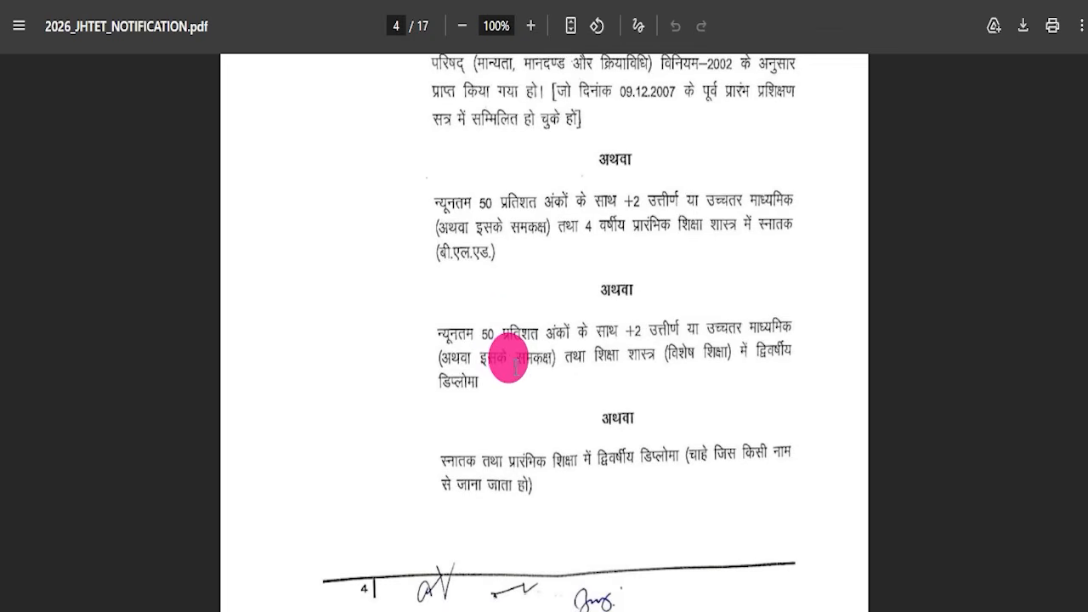
scroll(478, 268, "down", 15)
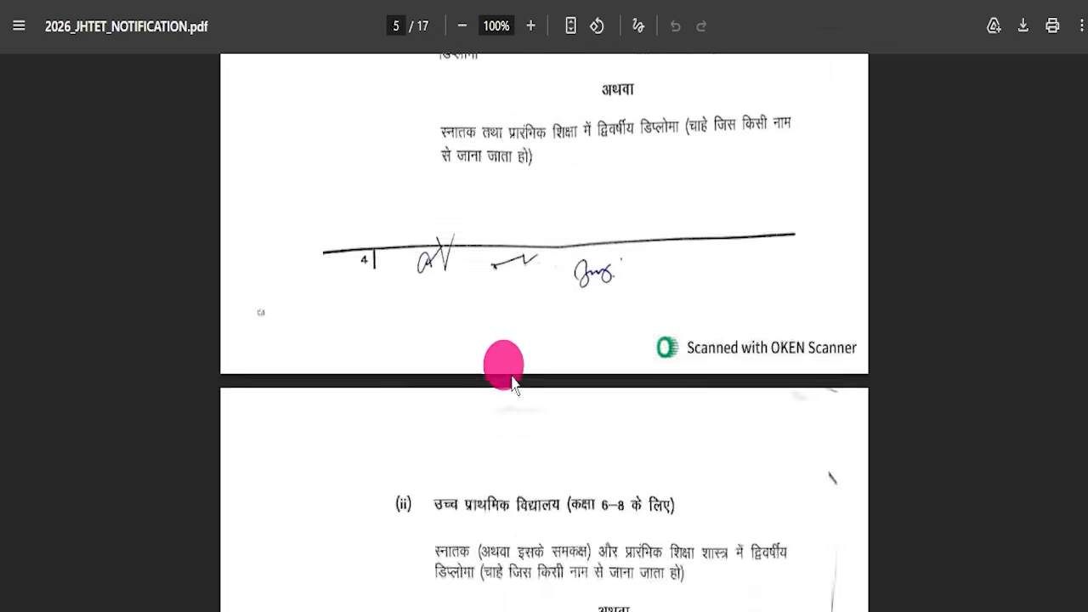
scroll(511, 375, "down", 20)
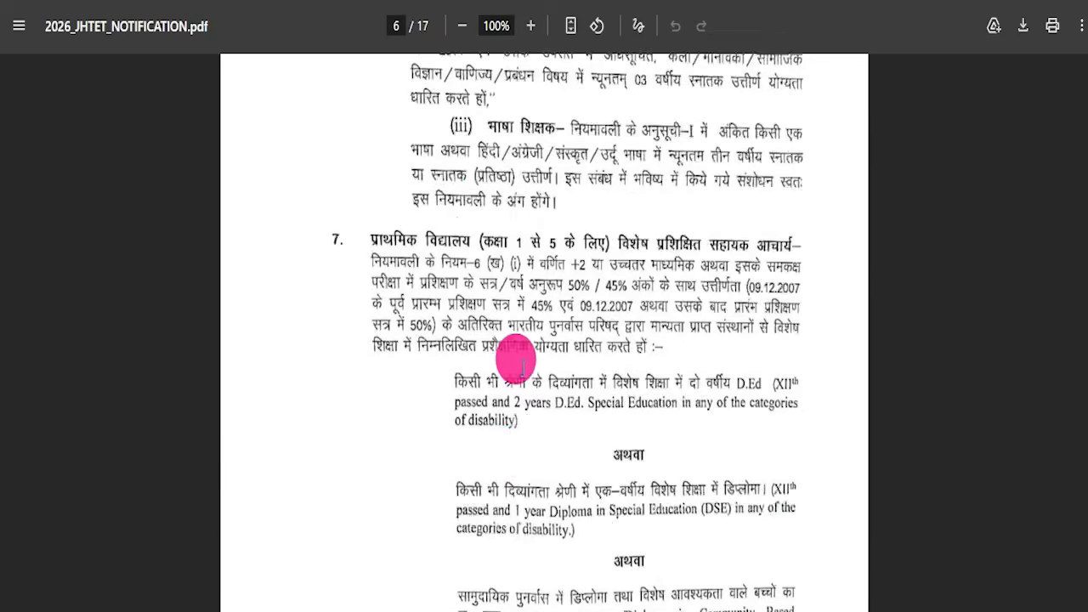
scroll(536, 389, "down", 20)
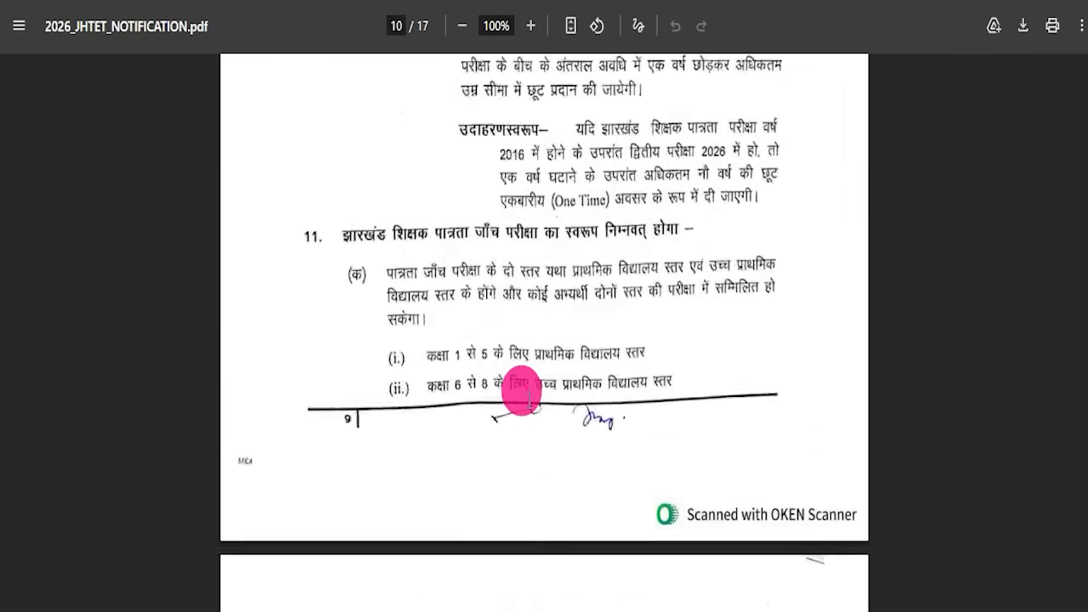
scroll(505, 349, "up", 10)
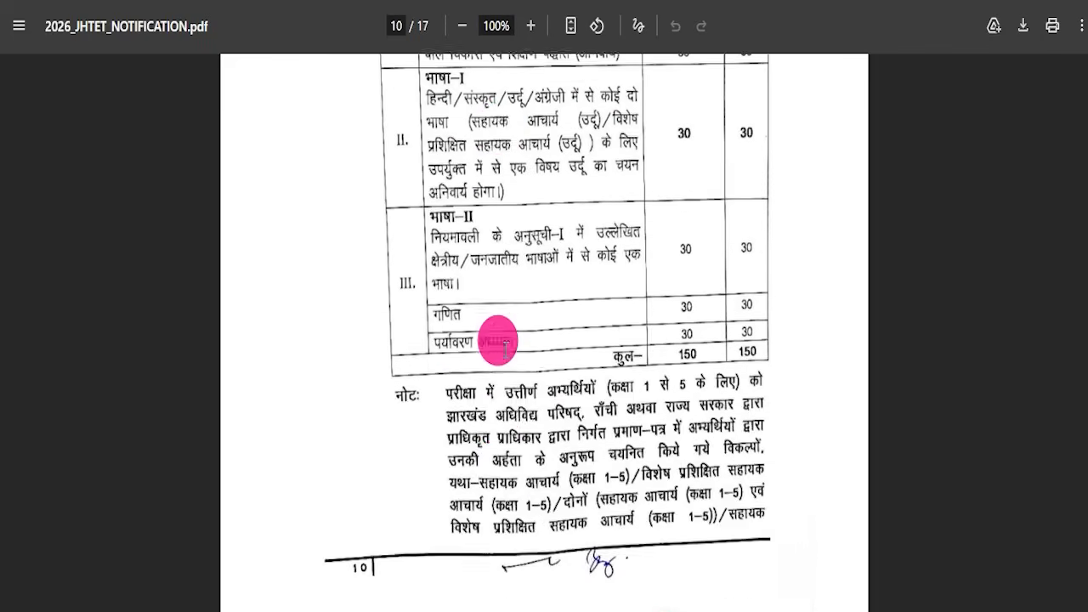
scroll(505, 349, "down", 20)
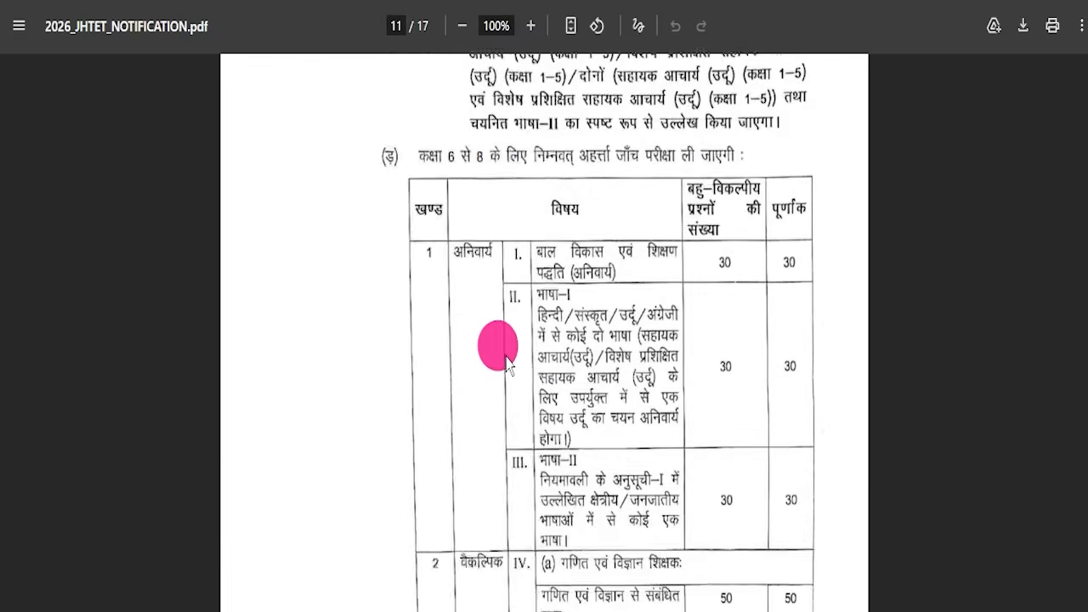
scroll(473, 340, "down", 20)
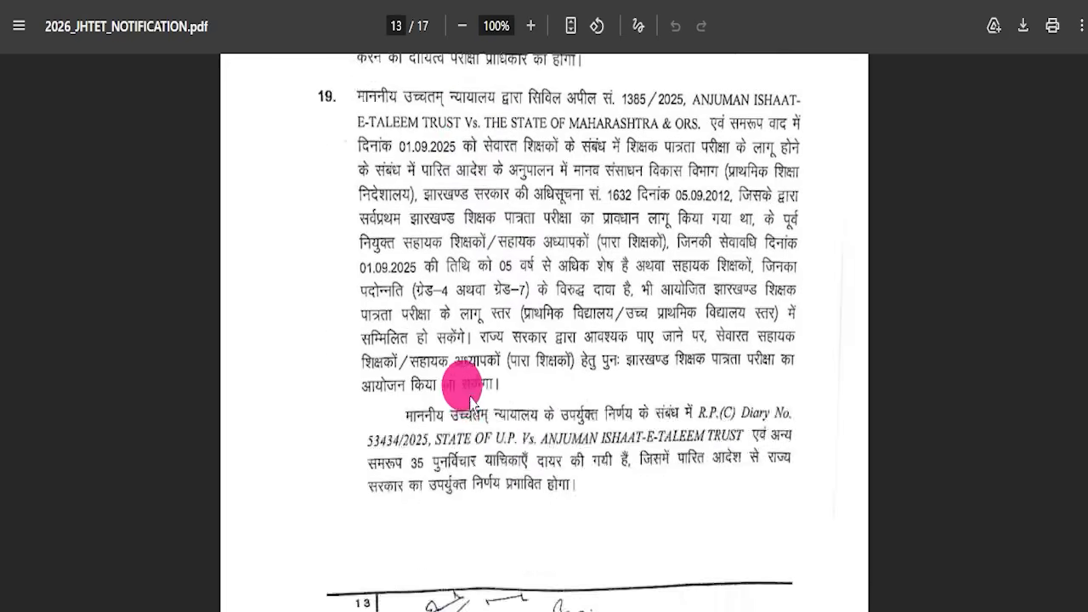
left_click_drag(1087, 527, 1087, 36)
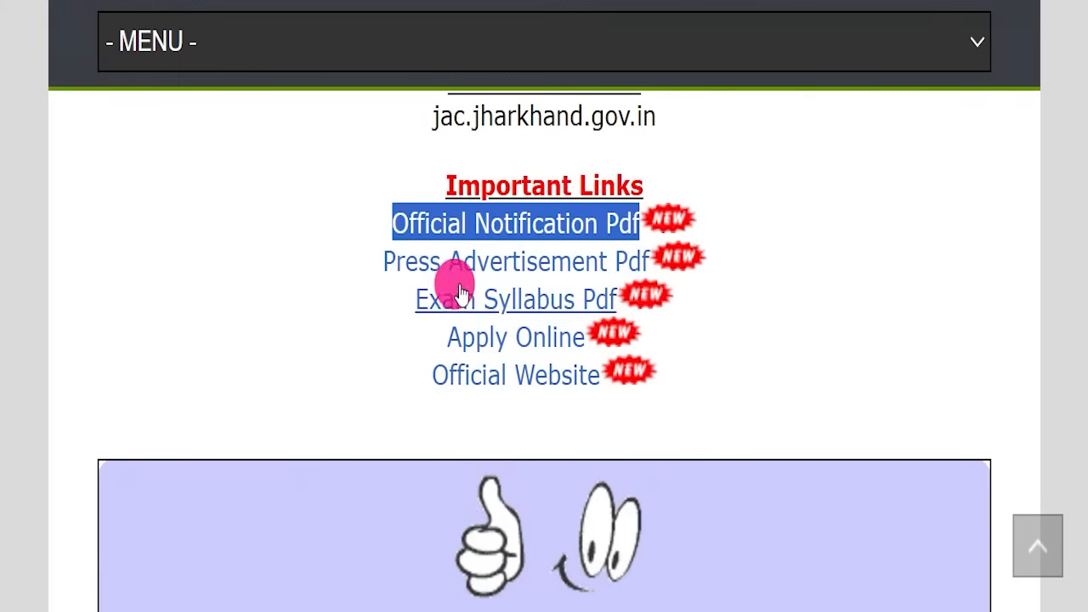
Open the Press Advertisement Pdf and examine its application dates, age limit, exam fee table and minimum qualifying marks.
left_click(351, 262)
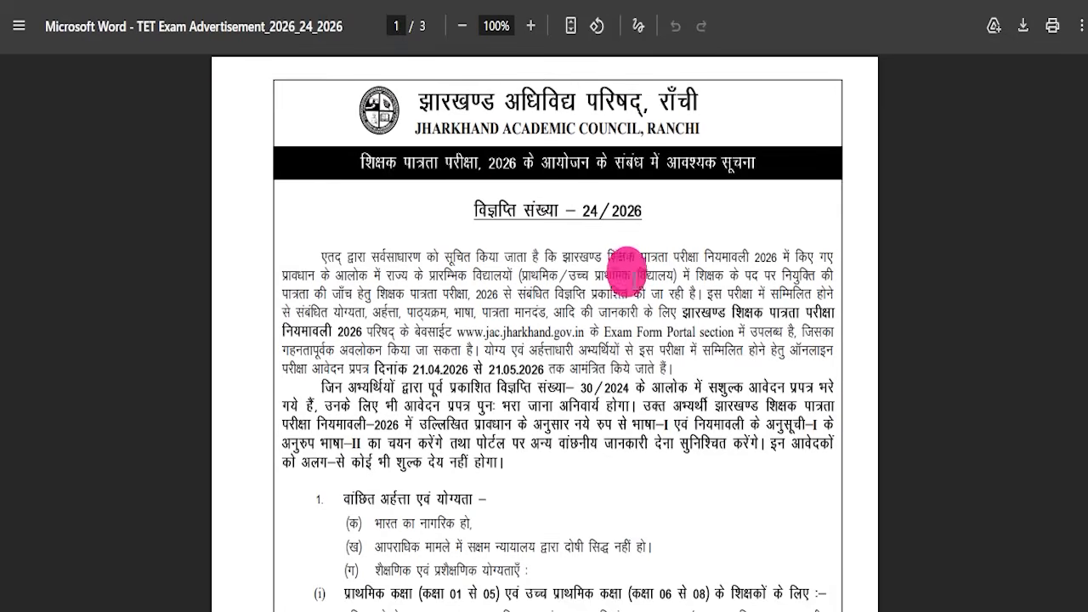
scroll(396, 366, "down", 15)
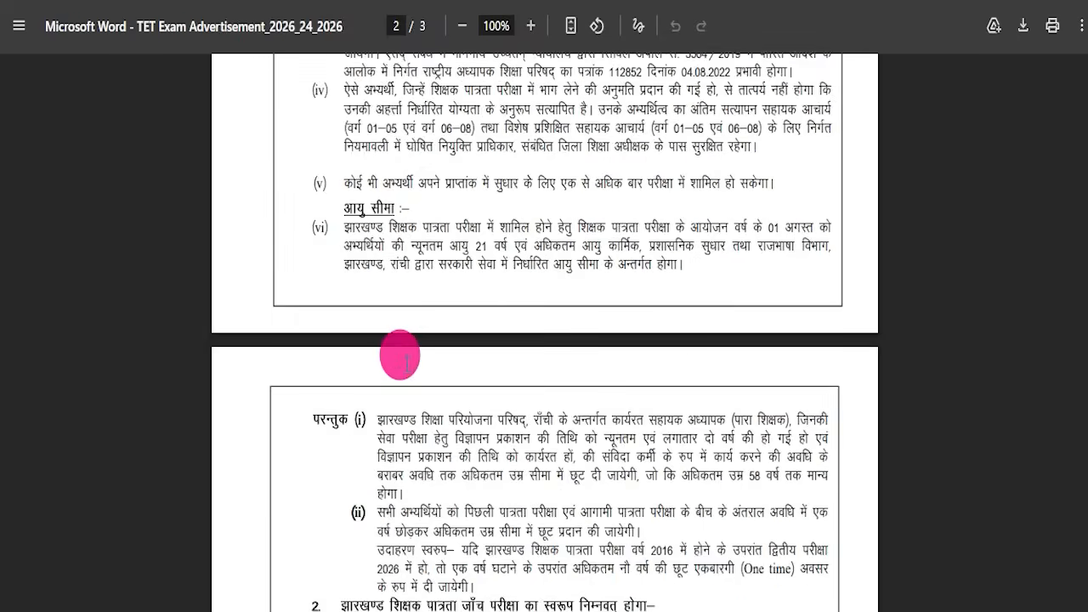
scroll(420, 361, "down", 5)
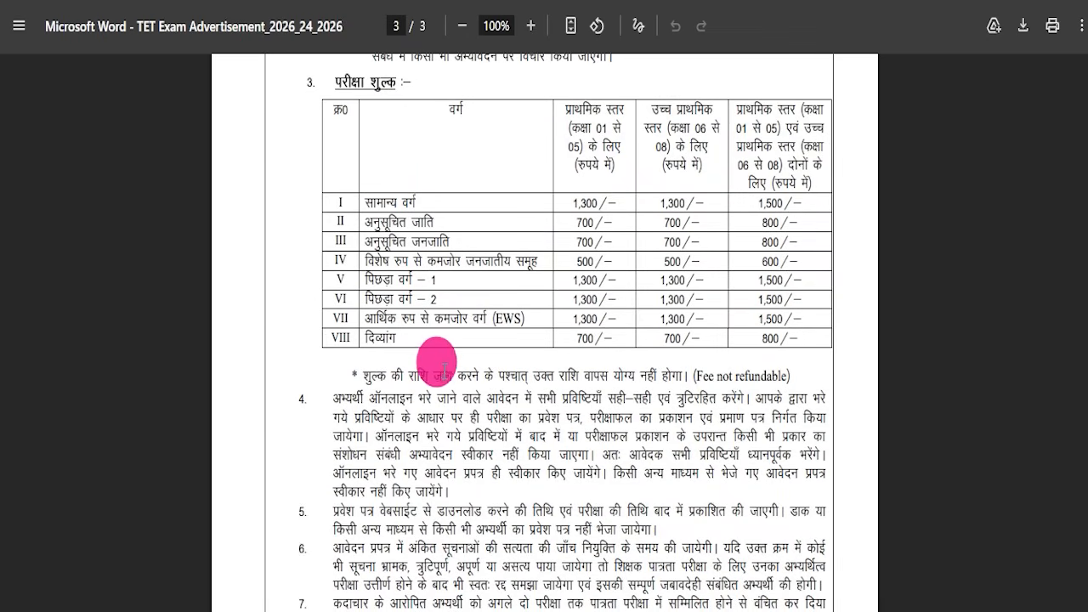
scroll(491, 368, "up", 4)
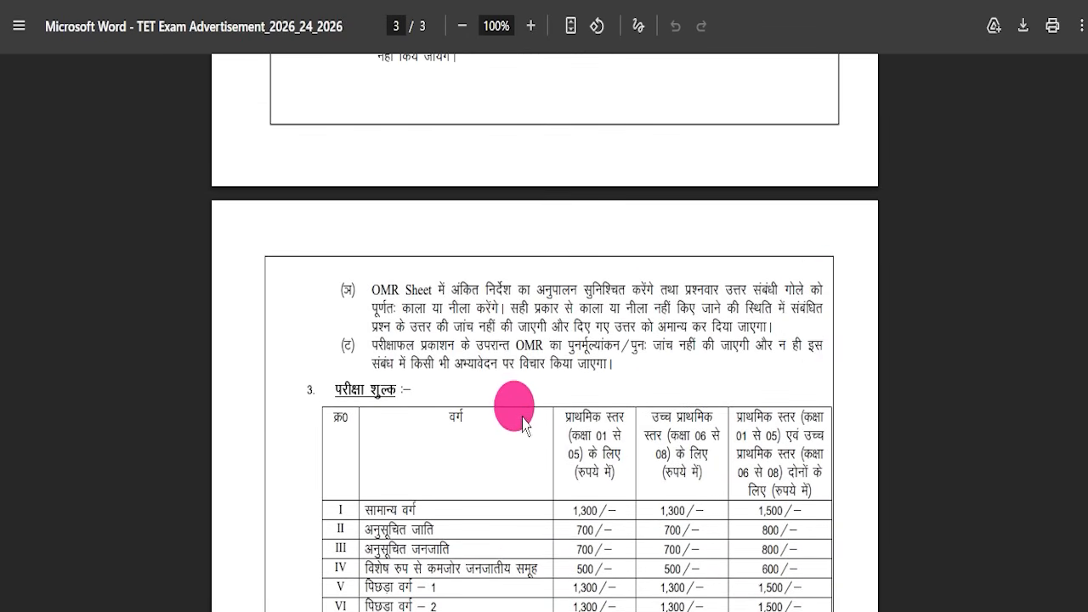
scroll(495, 470, "up", 7)
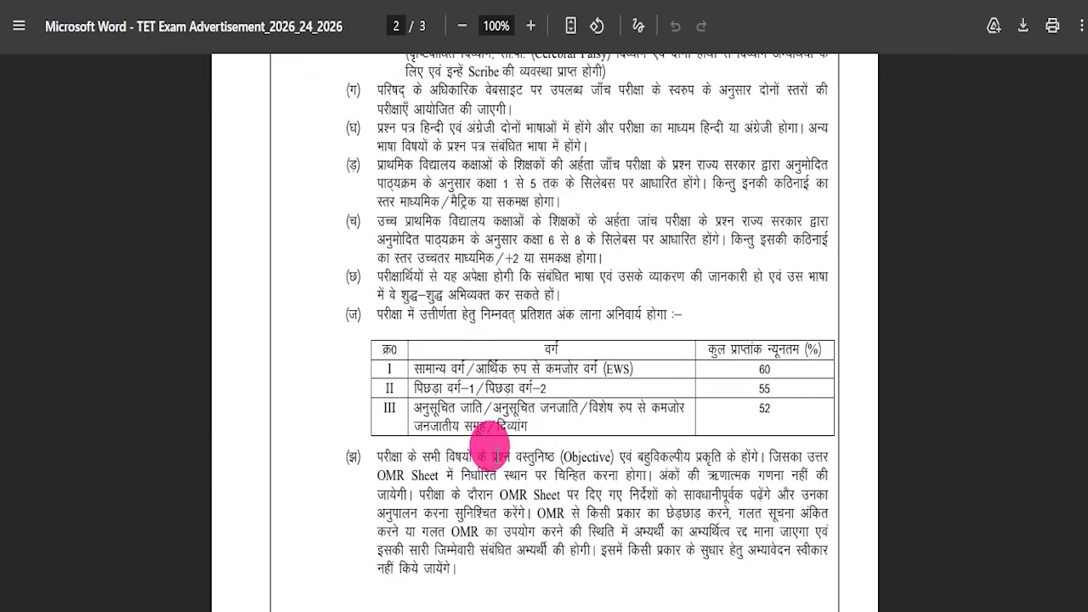
scroll(493, 433, "down", 10)
scroll(501, 449, "up", 15)
scroll(503, 449, "up", 10)
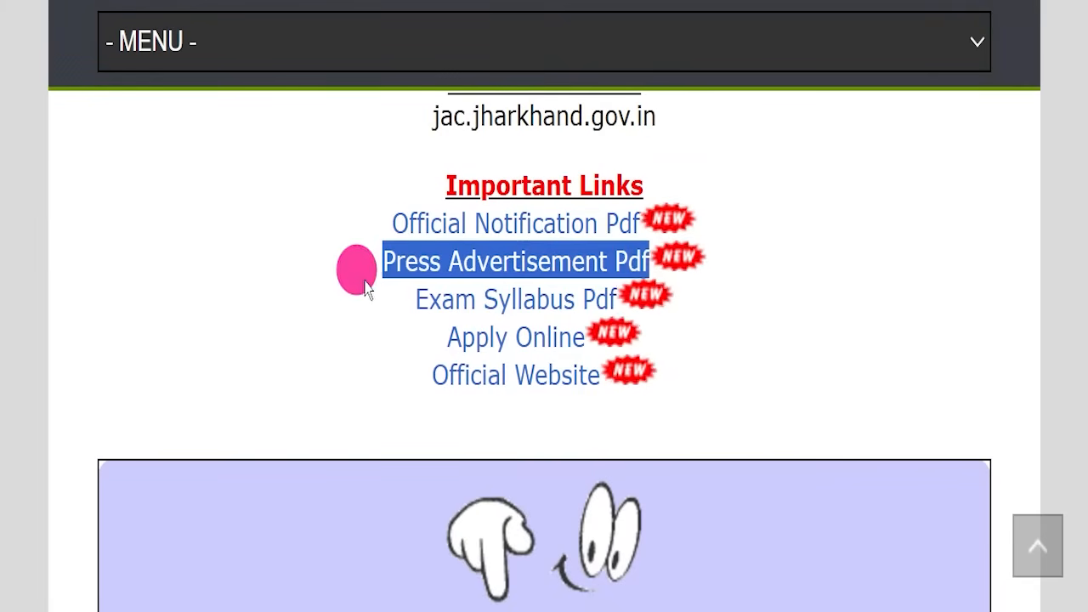
Open the Exam Syllabus Pdf and look through the subject-wise syllabus pages.
left_click_drag(366, 288, 570, 289)
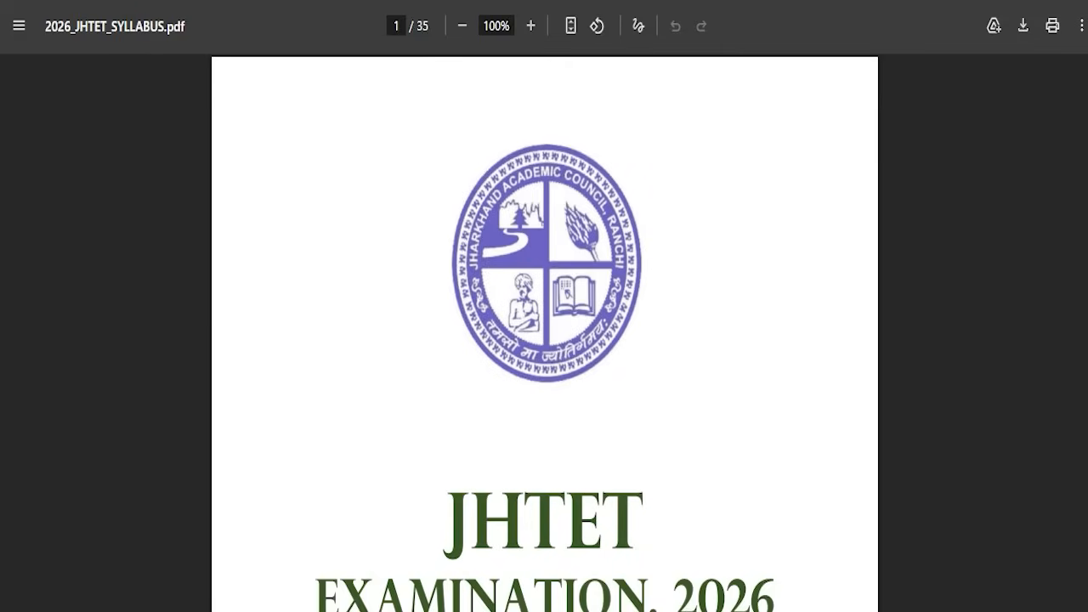
scroll(563, 291, "down", 10)
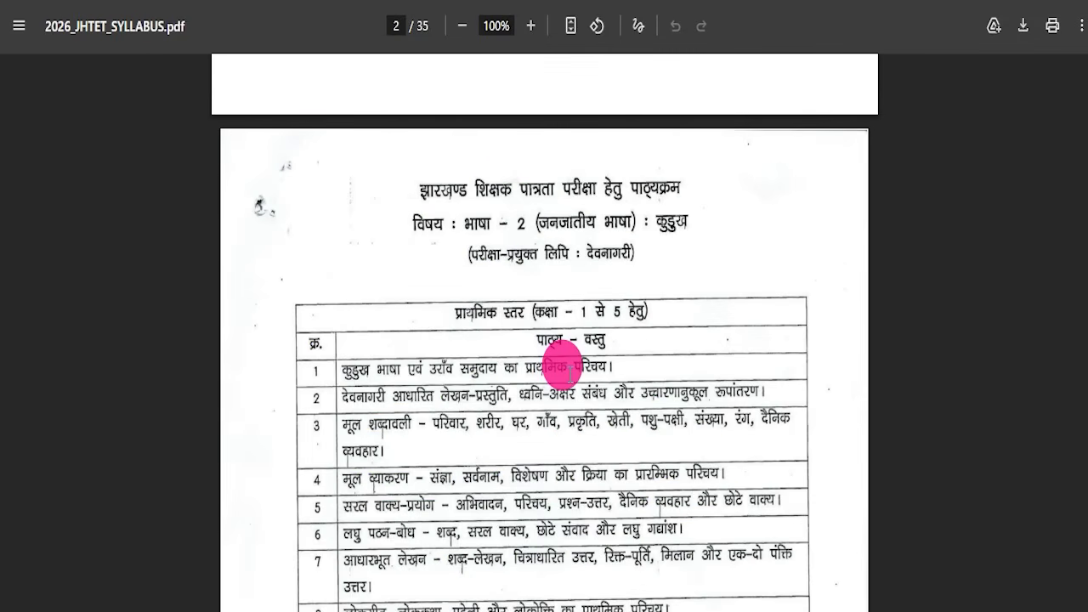
scroll(564, 366, "down", 20)
scroll(450, 350, "down", 20)
scroll(650, 329, "down", 10)
left_click_drag(1086, 209, 884, 60)
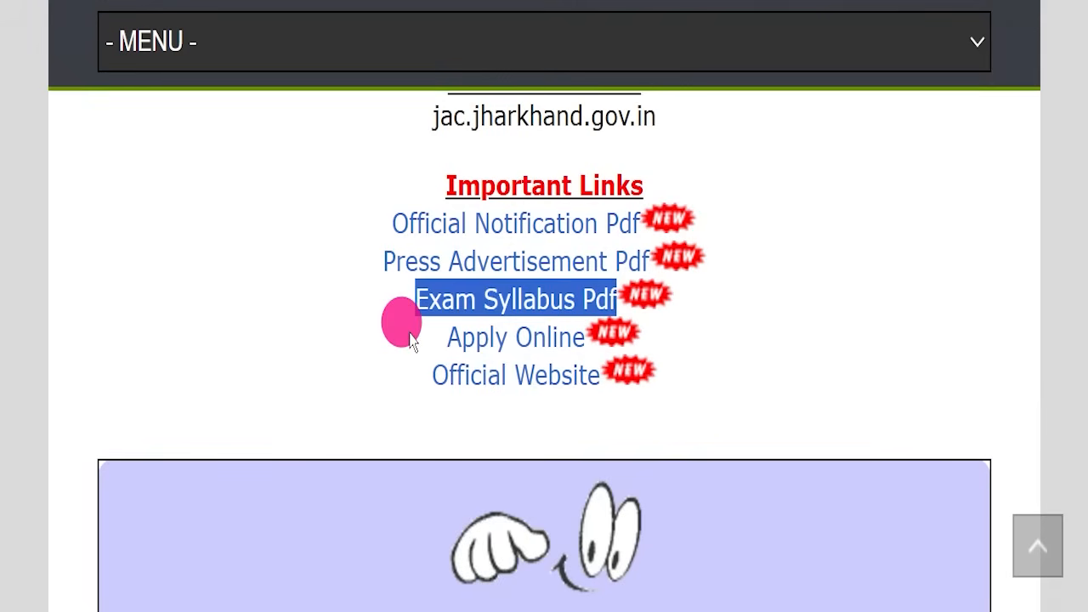
Open the Apply Online portal from the Important Links and bring up the sign-in form for old TET 2024 registered candidates.
triple_click(535, 317)
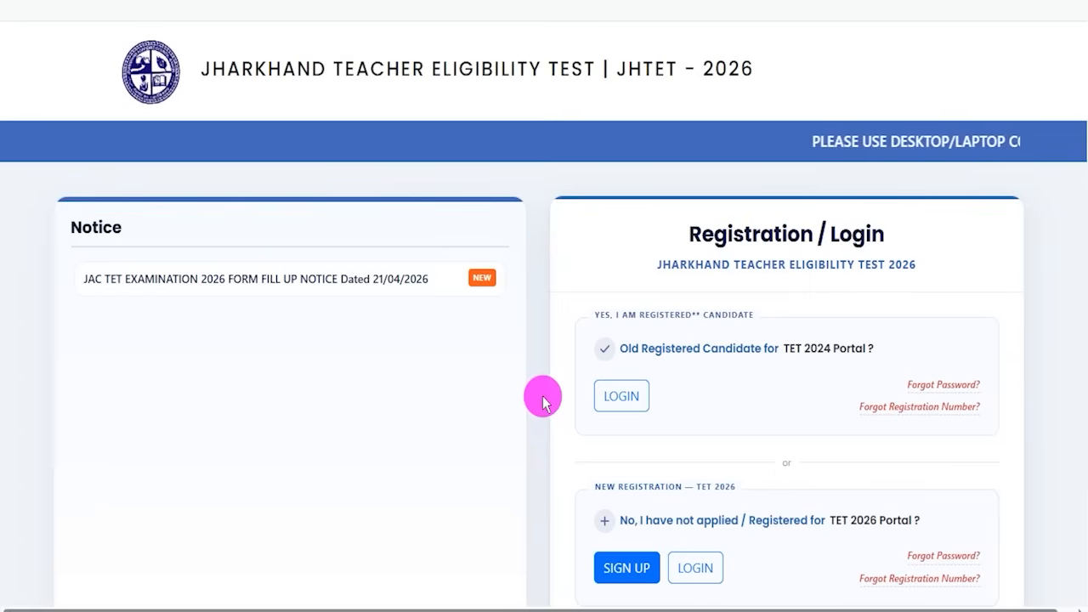
scroll(543, 400, "down", 1)
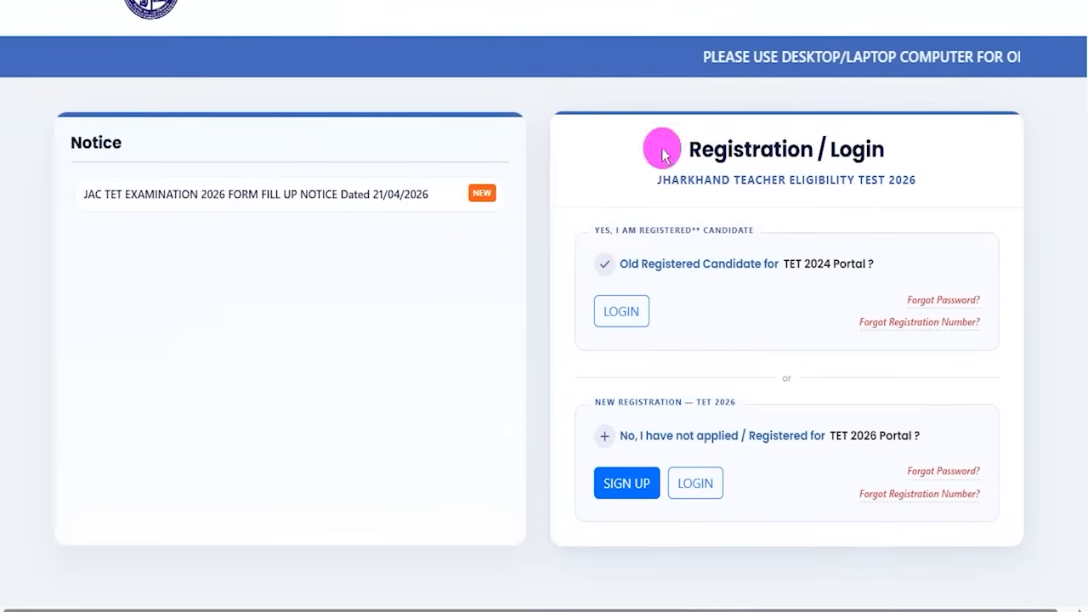
mouse_move(566, 282)
left_mouse_down()
mouse_move(663, 311)
mouse_move(682, 342)
left_mouse_up()
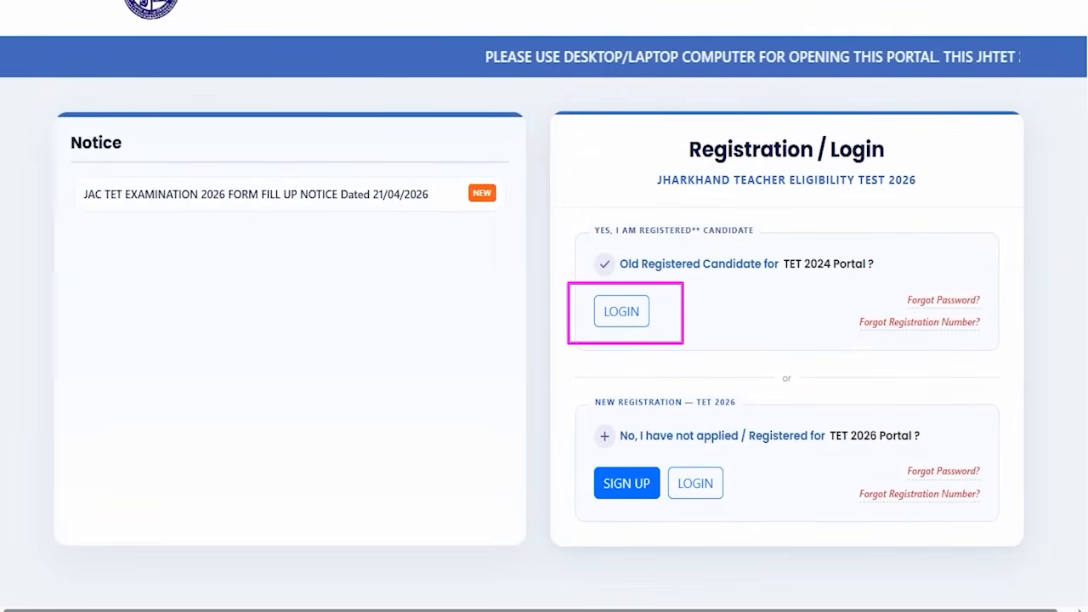
left_click(616, 311)
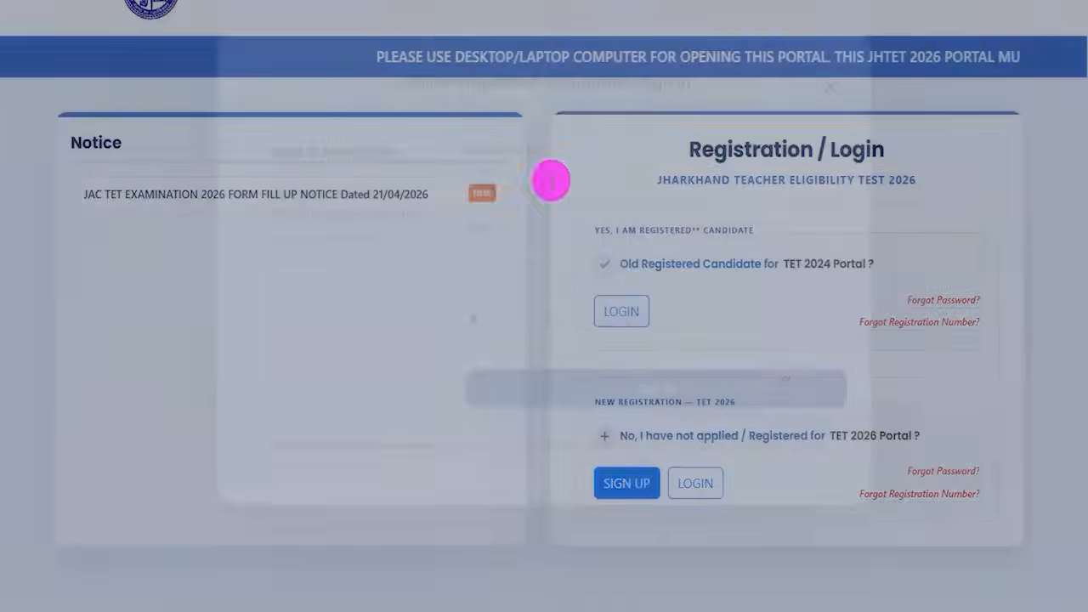
Point out the registration number, password and captcha fields and the Sign In option, clear the marks, and close the sign-in form.
left_click_drag(563, 225, 602, 179)
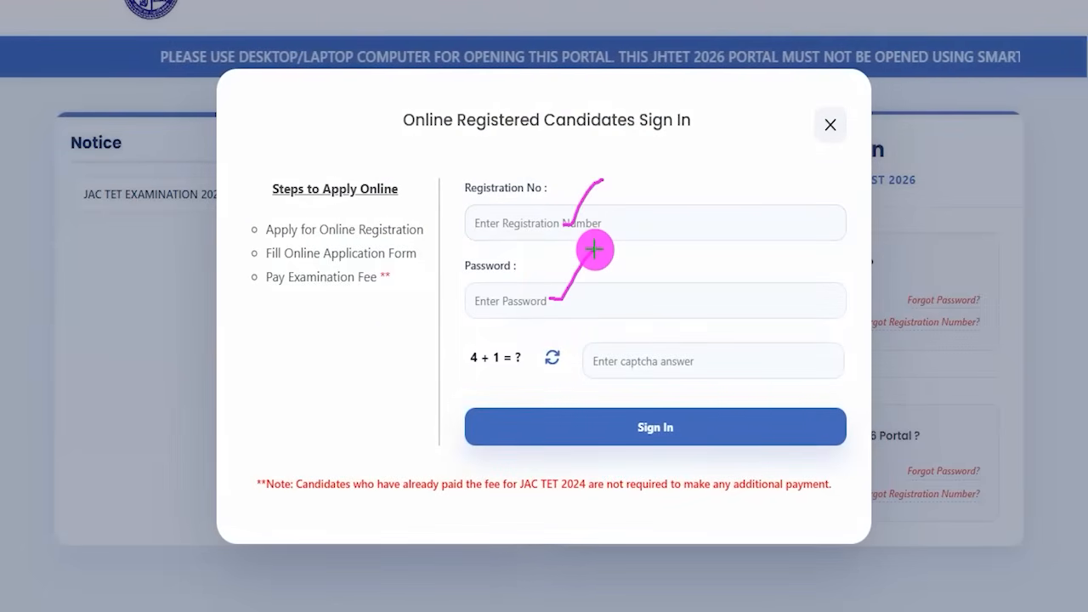
left_click_drag(472, 370, 499, 371)
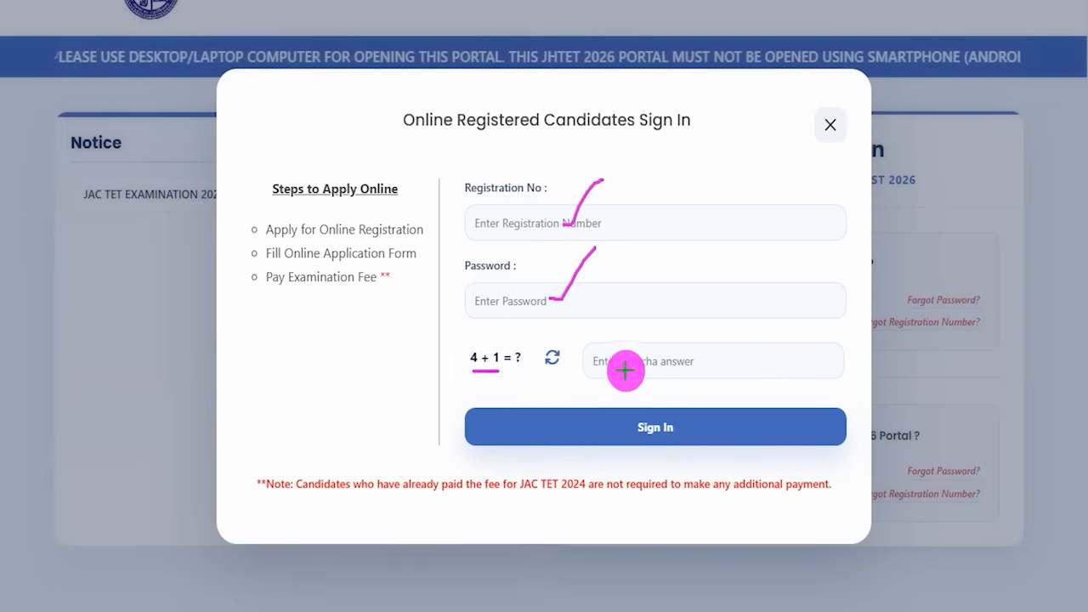
left_click_drag(628, 362, 663, 313)
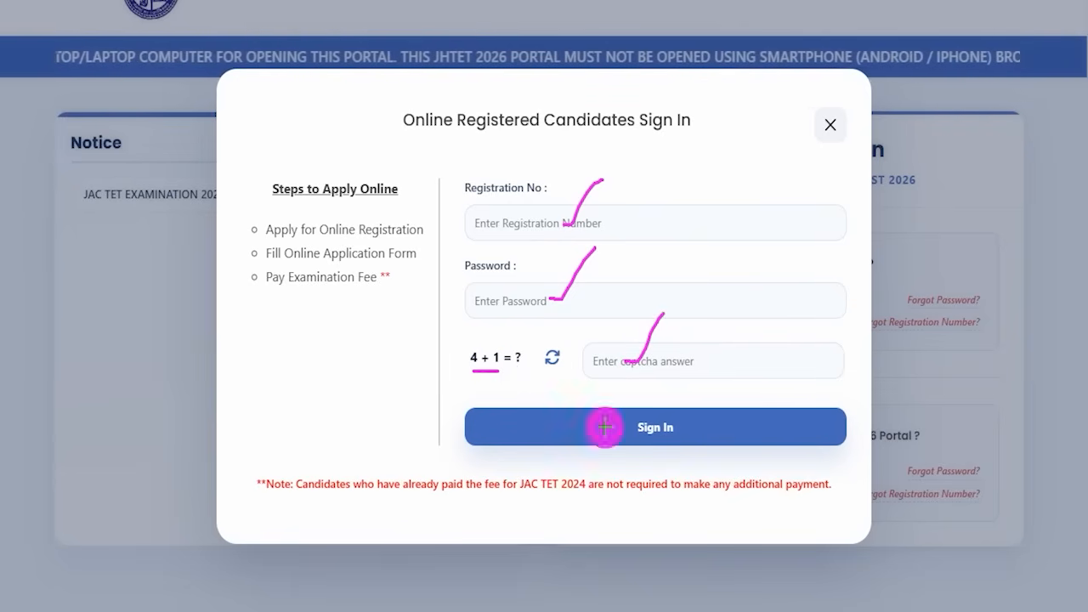
mouse_move(782, 249)
left_mouse_down()
mouse_move(724, 387)
mouse_move(693, 414)
left_mouse_up()
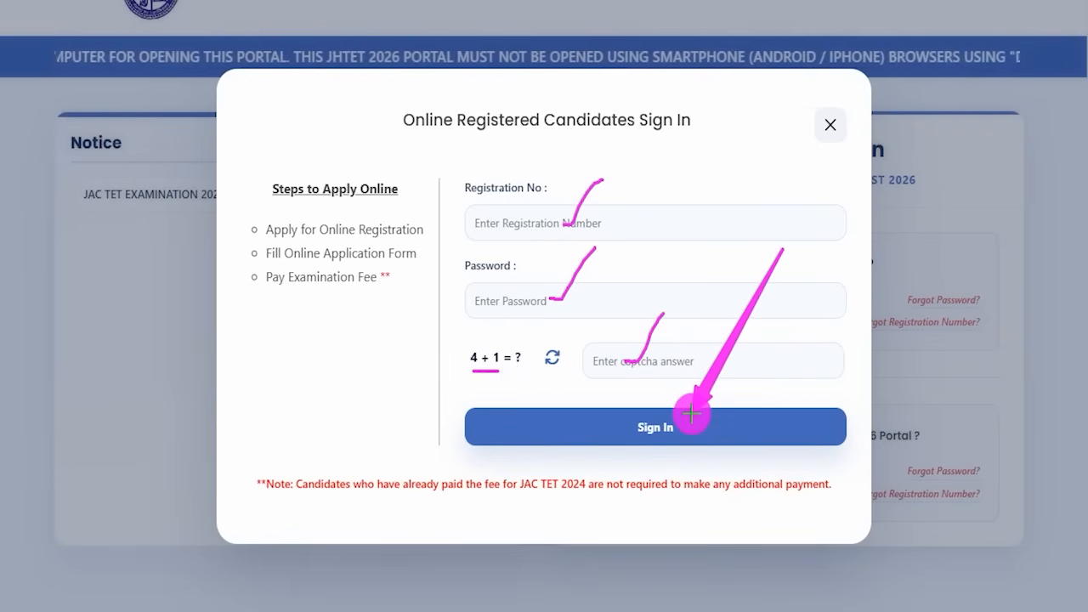
key("Escape")
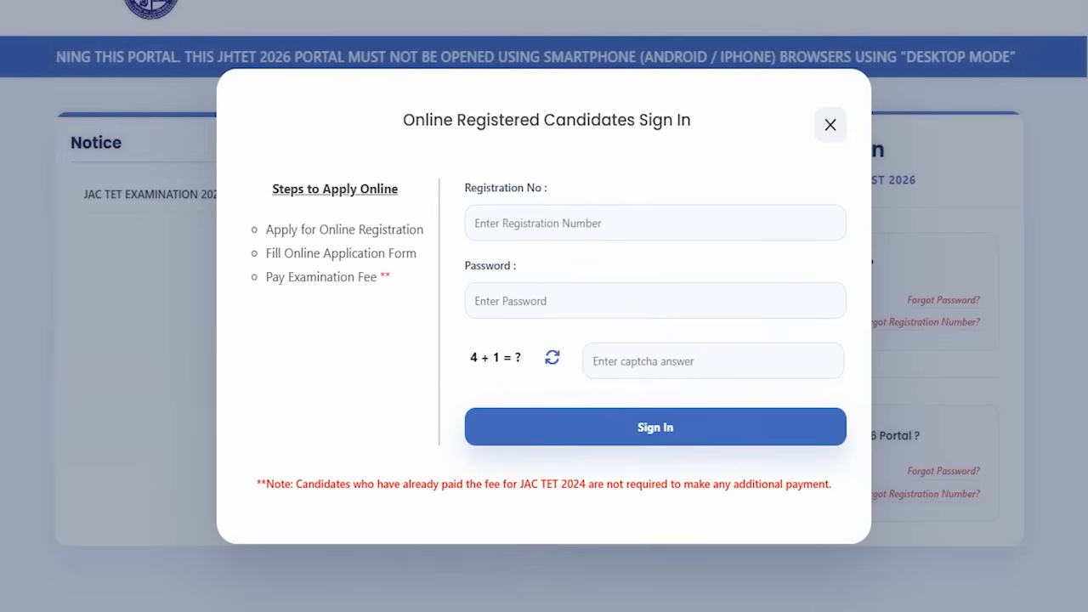
left_click(830, 124)
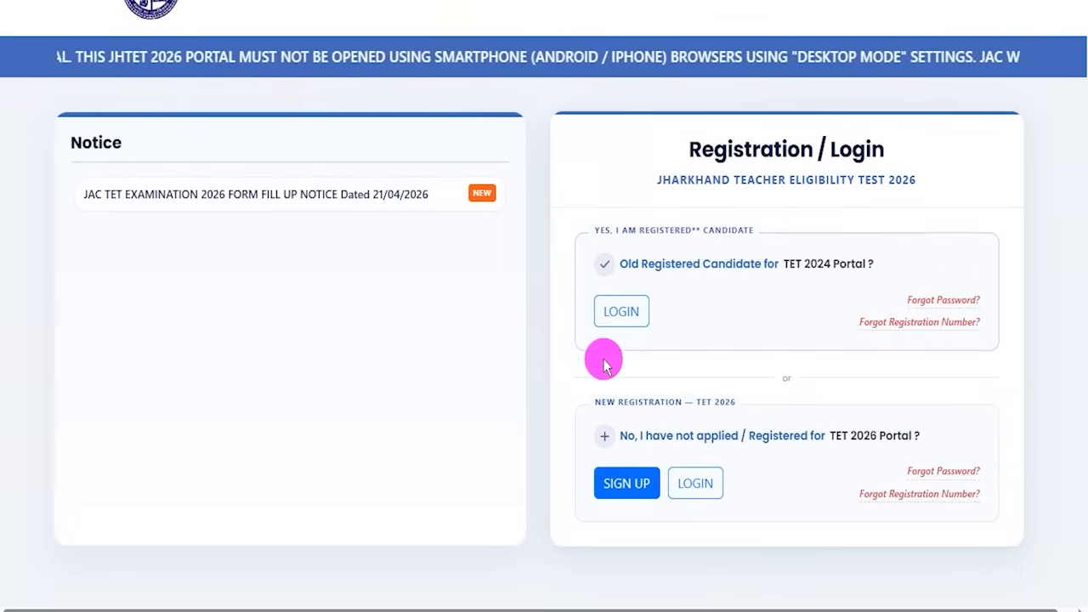
Open the JHTET 2026 Examination Registration Form for new candidates and show its Personal Details section.
scroll(542, 347, "down", 1)
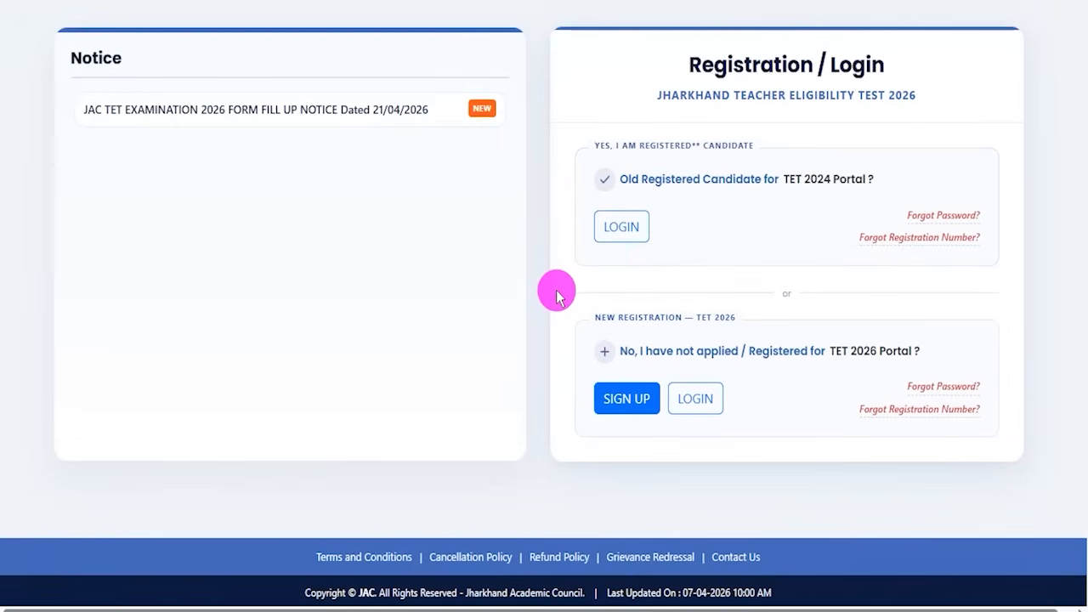
scroll(557, 293, "up", 1)
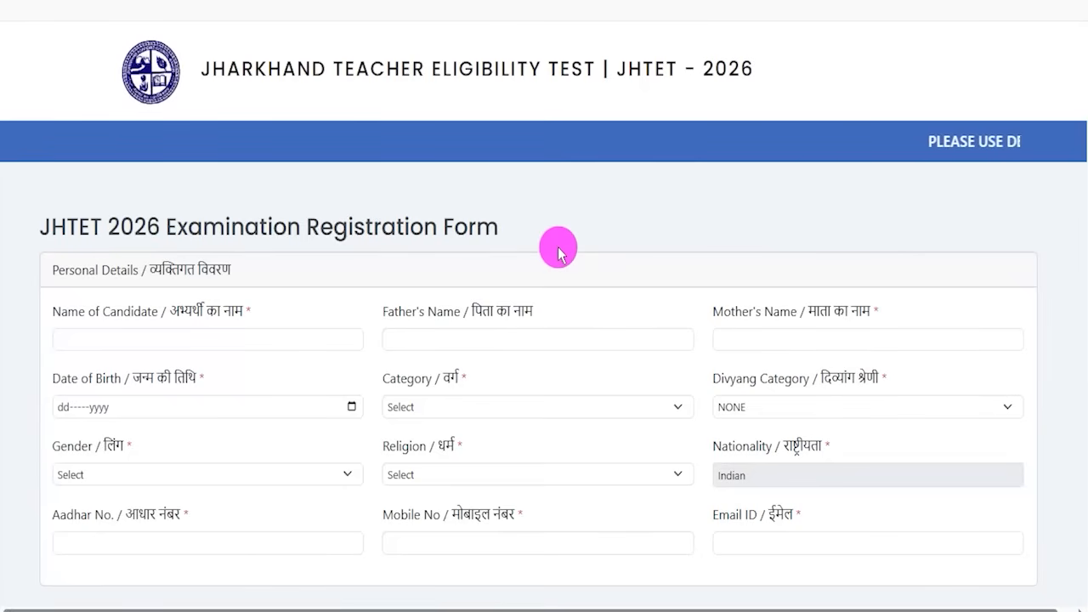
scroll(558, 251, "down", 2)
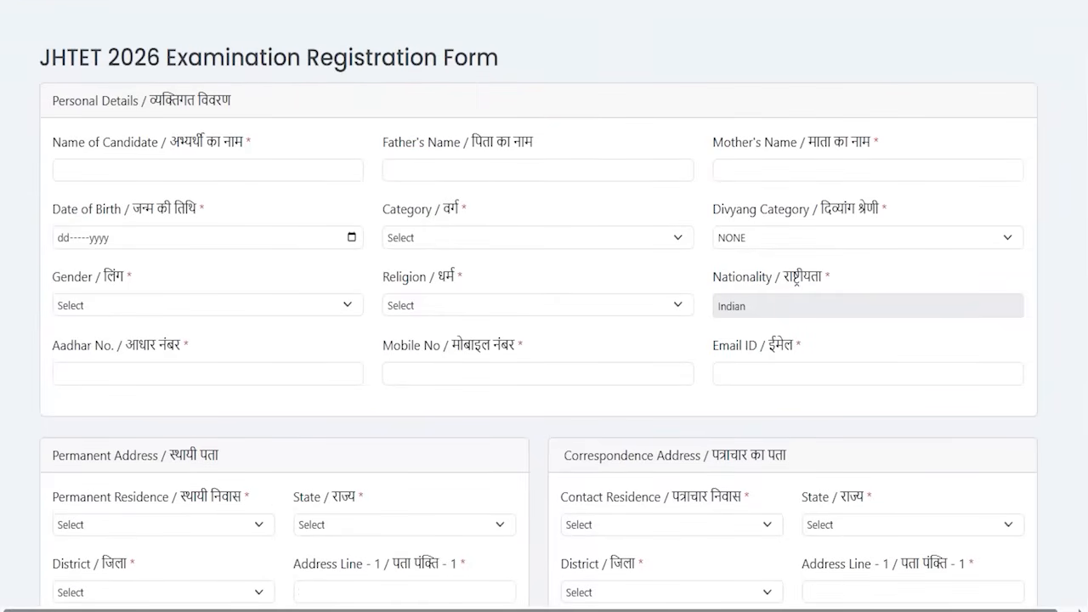
Tick off the candidate's, father's and mother's name fields in Personal Details with on-screen pen marks.
left_click_drag(243, 170, 284, 125)
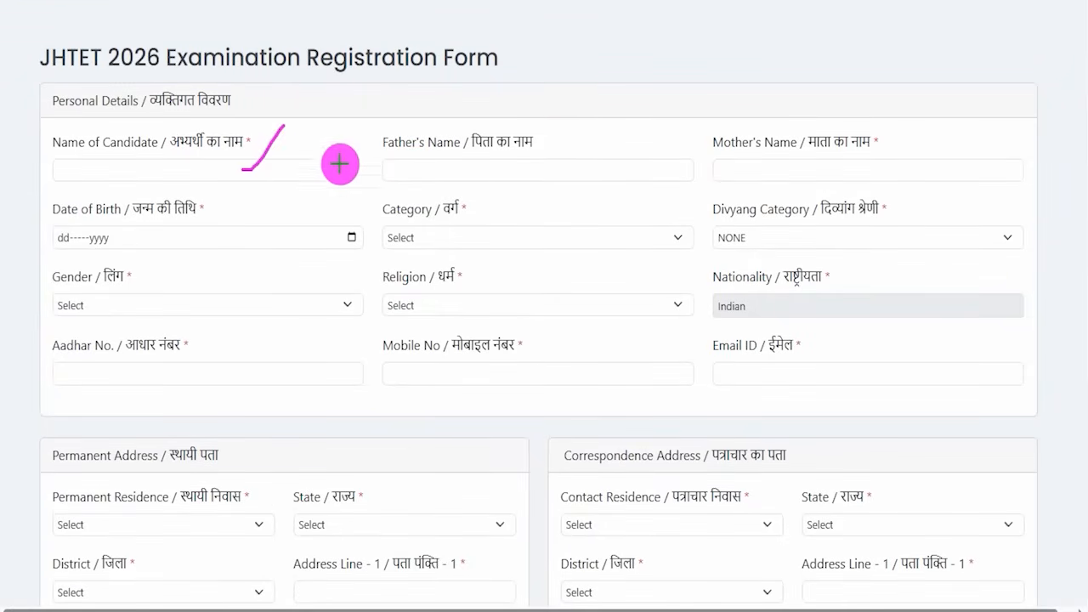
left_click_drag(525, 168, 564, 127)
left_click_drag(831, 163, 876, 119)
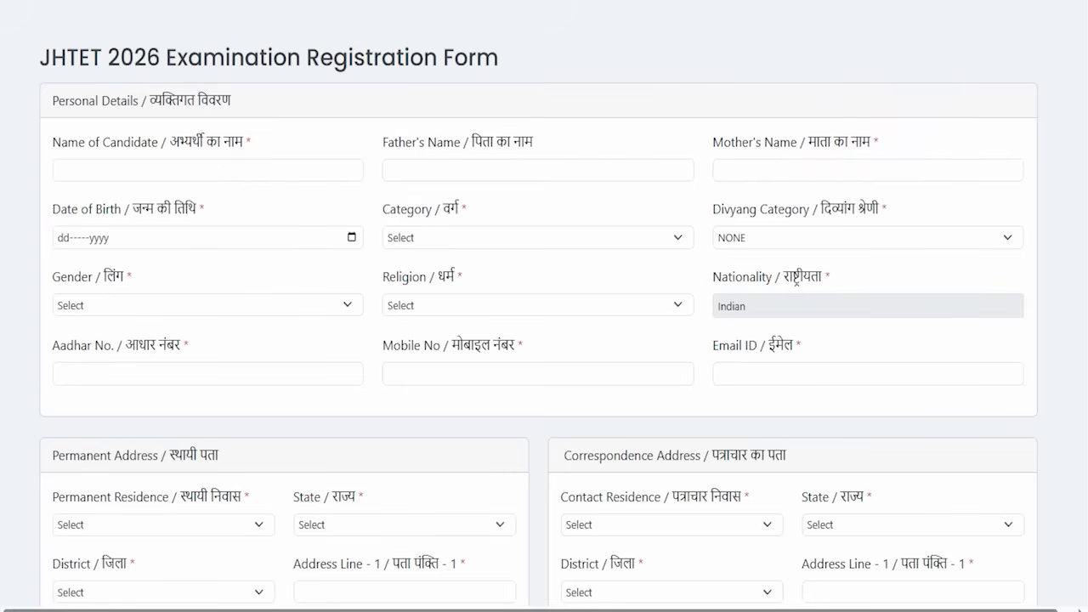
View the Date of Birth calendar, then set Category to SCHEDULED CASTE and Divyang Category to NONE.
left_click(352, 237)
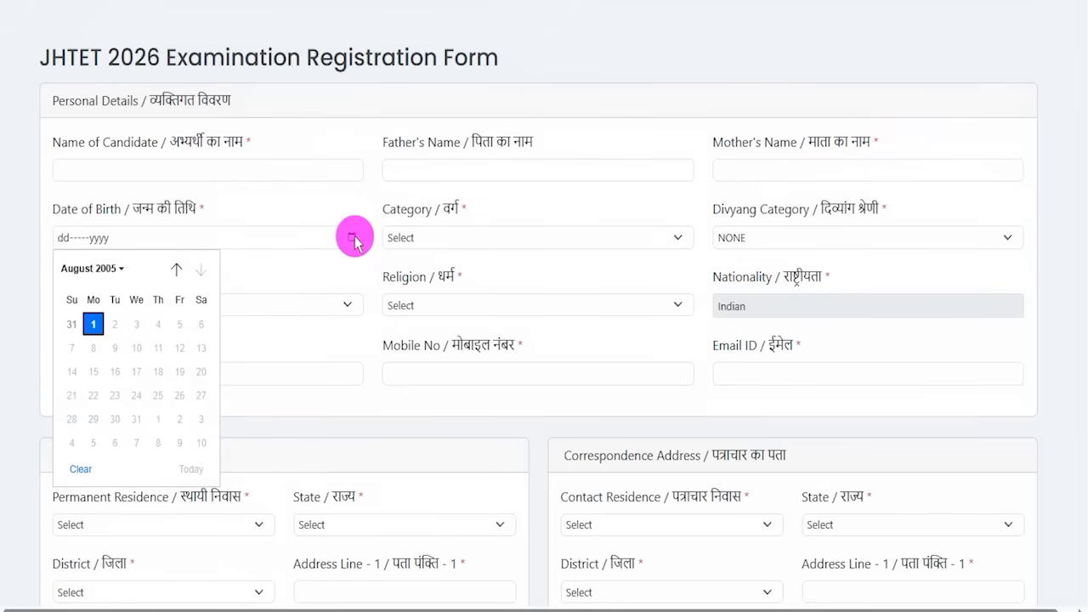
left_click(480, 242)
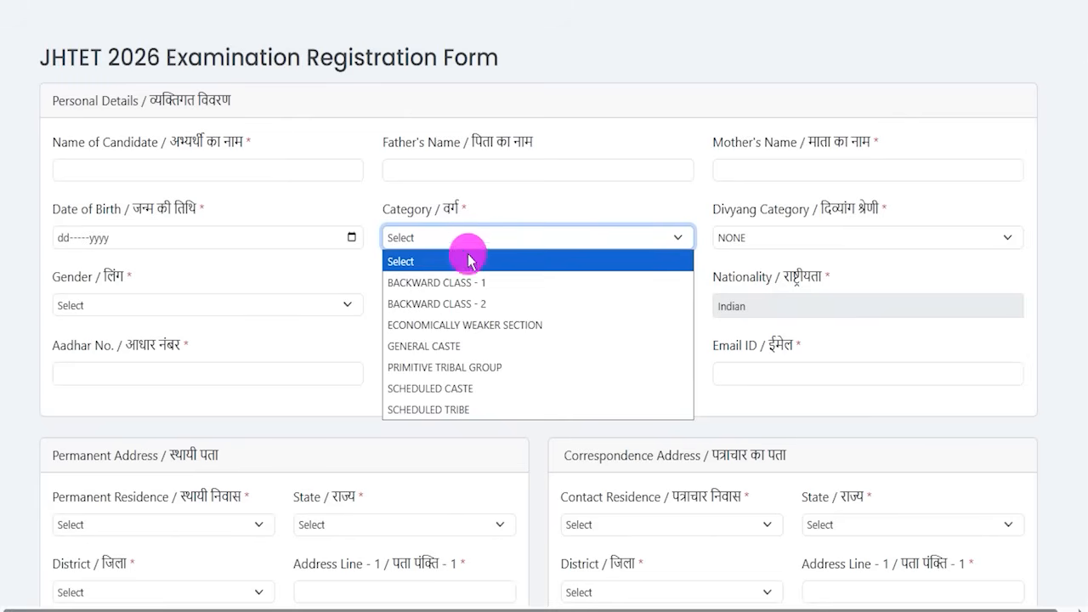
left_click(439, 388)
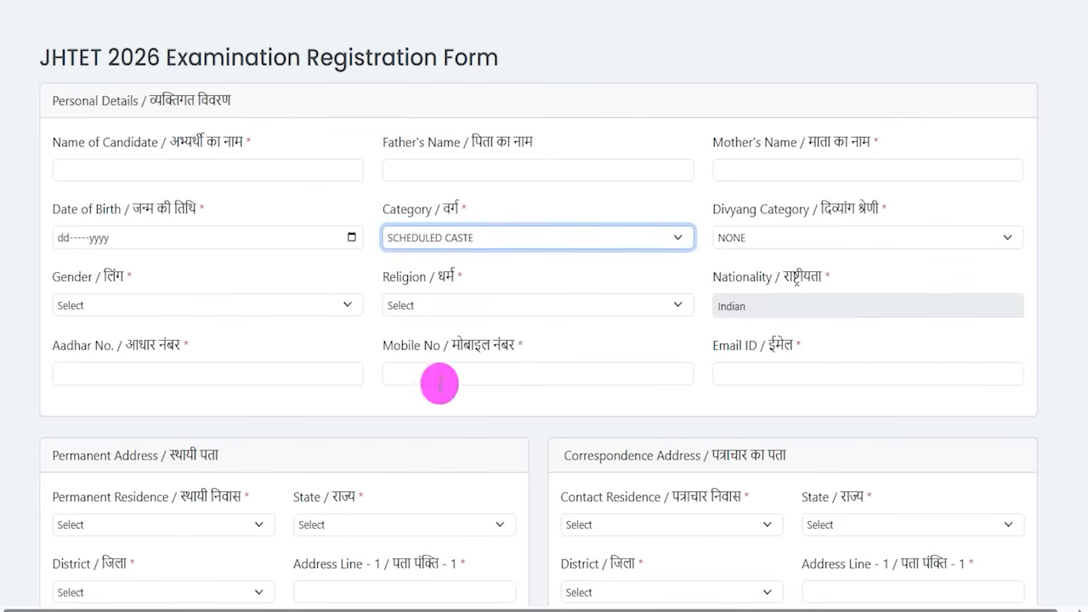
left_click(760, 239)
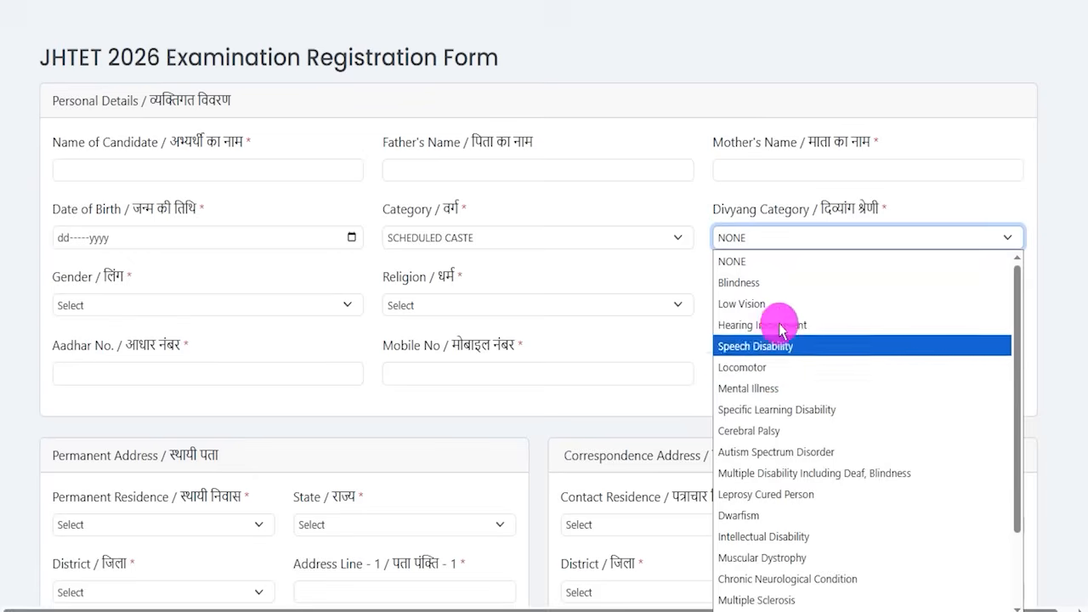
left_click(748, 262)
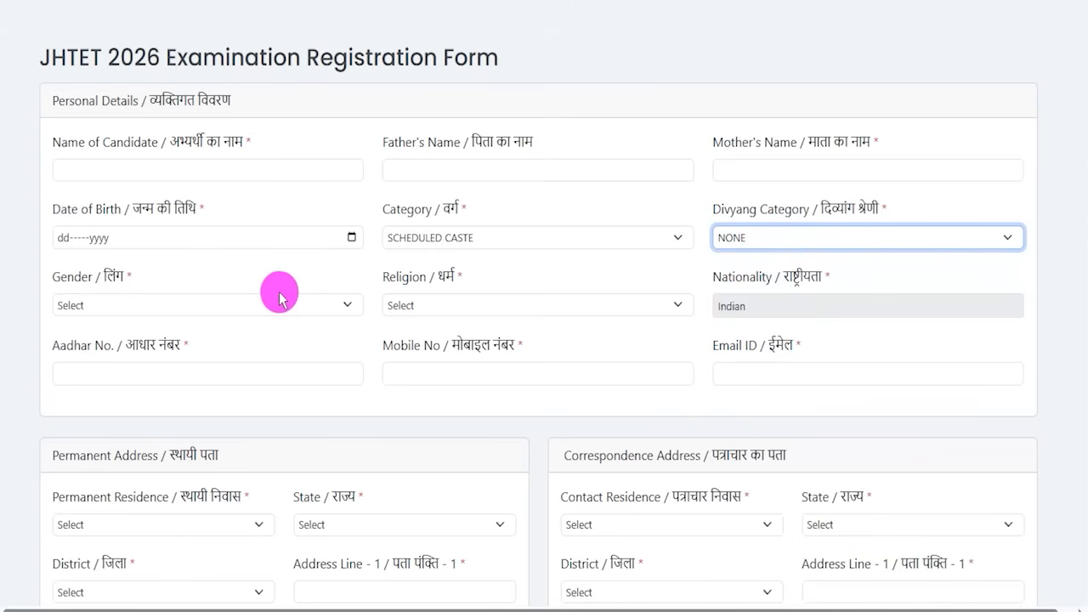
Set Gender to MALE and Religion to CHRISTIANITY in Personal Details.
left_click(150, 304)
left_click(85, 348)
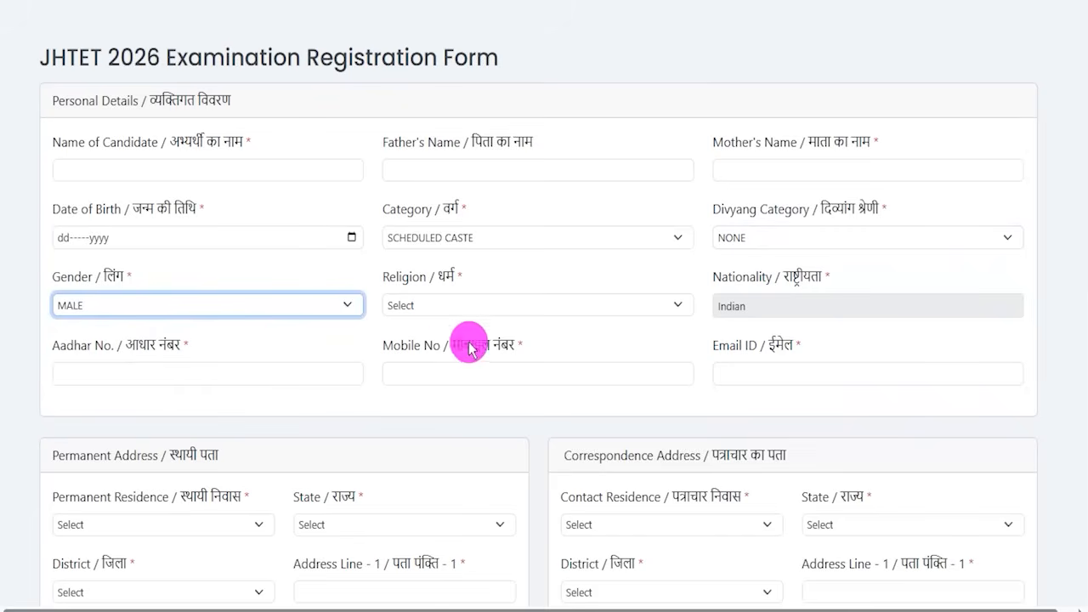
left_click(437, 305)
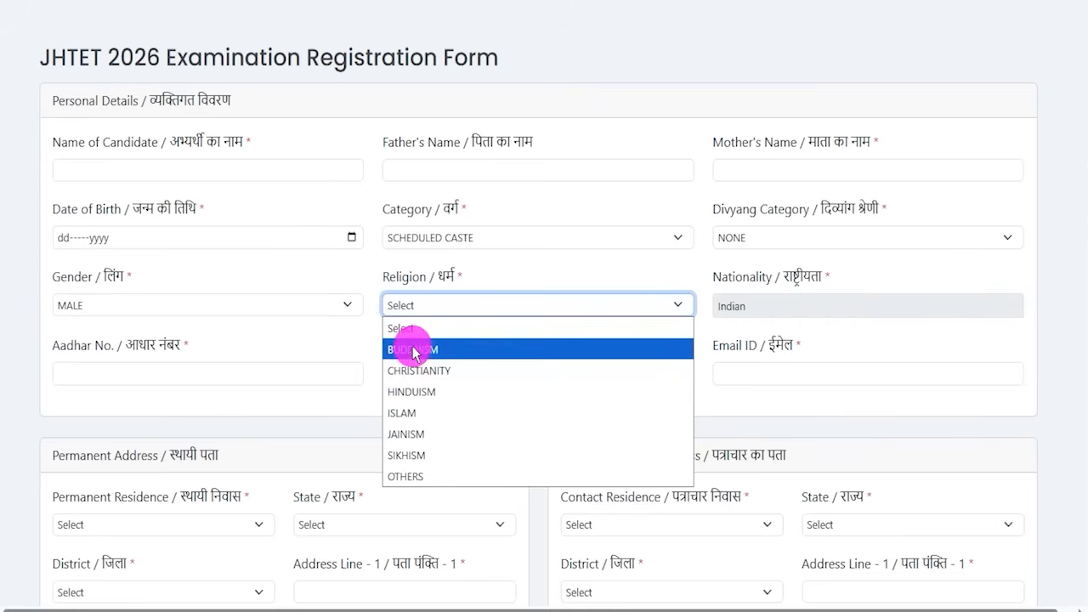
left_click(418, 371)
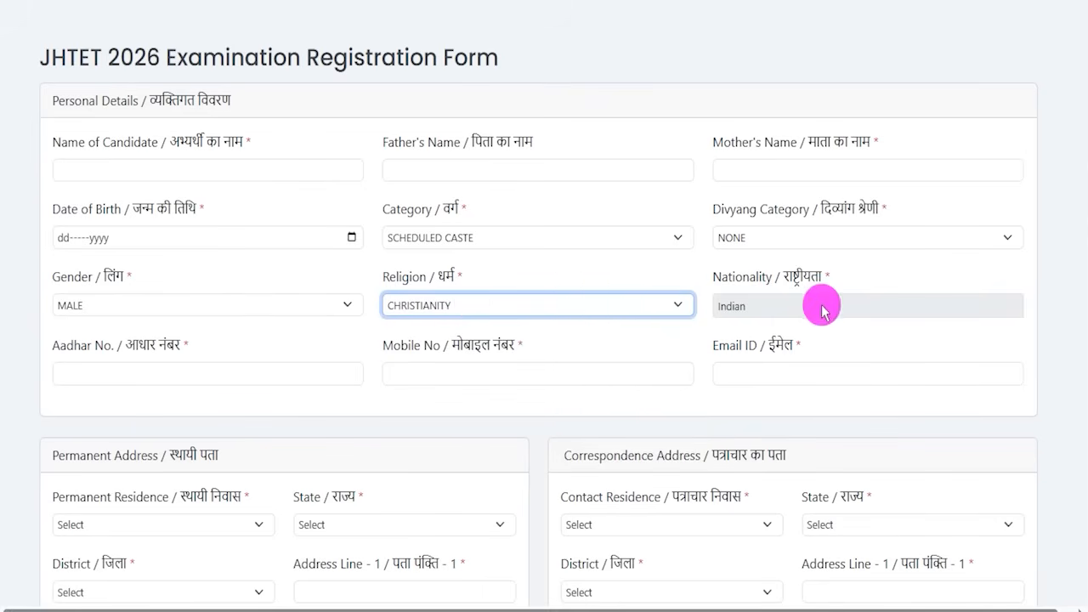
Point out the Nationality, Aadhar No., Mobile No and Email ID fields in Personal Details, leaving them unedited.
left_click_drag(721, 277, 802, 277)
left_click(736, 309)
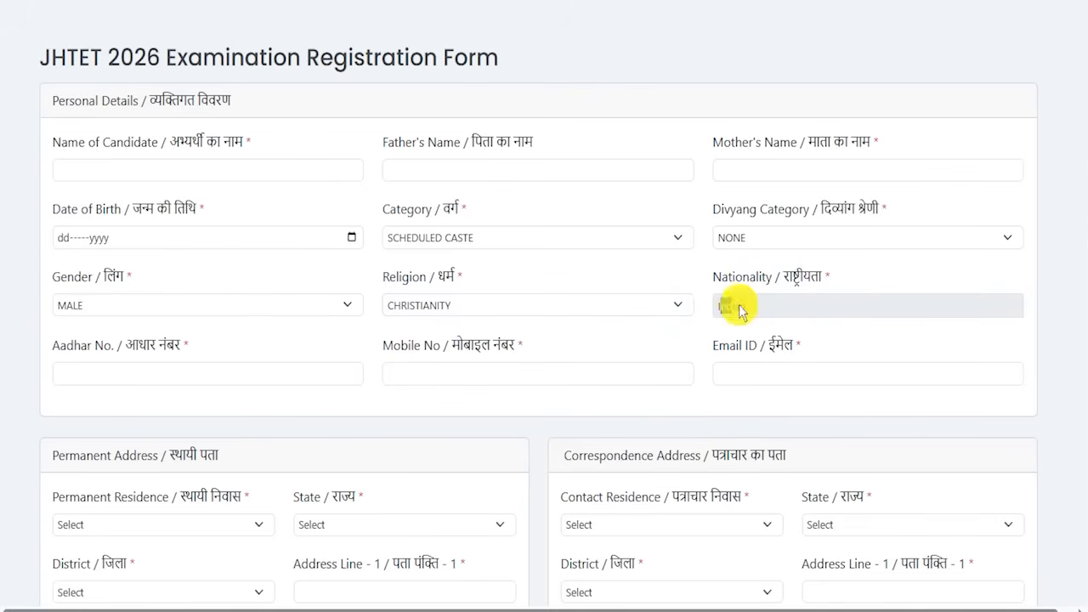
left_click_drag(67, 345, 156, 345)
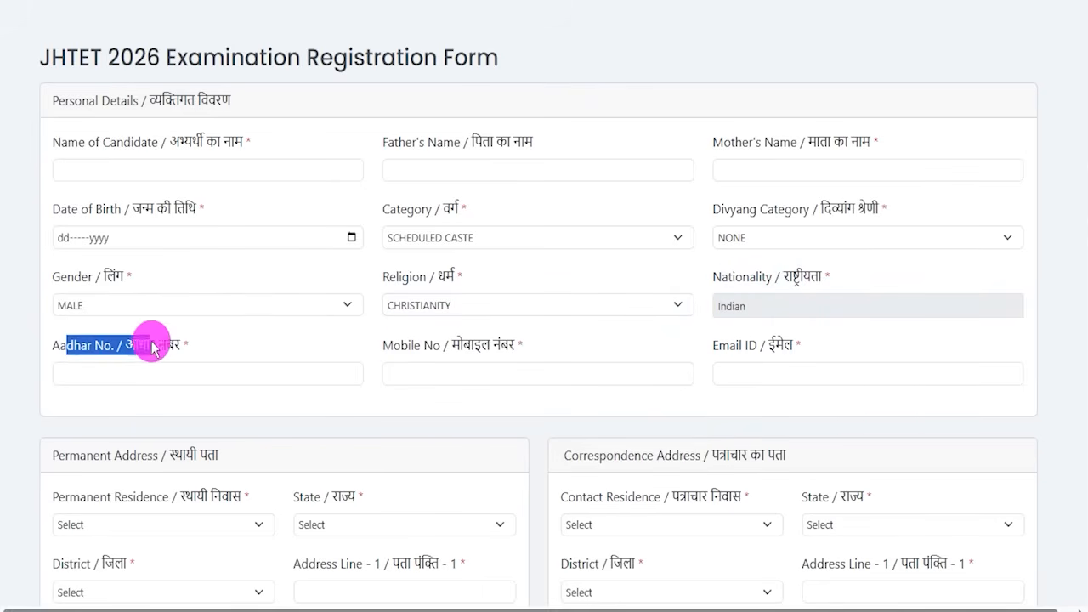
left_click(132, 375)
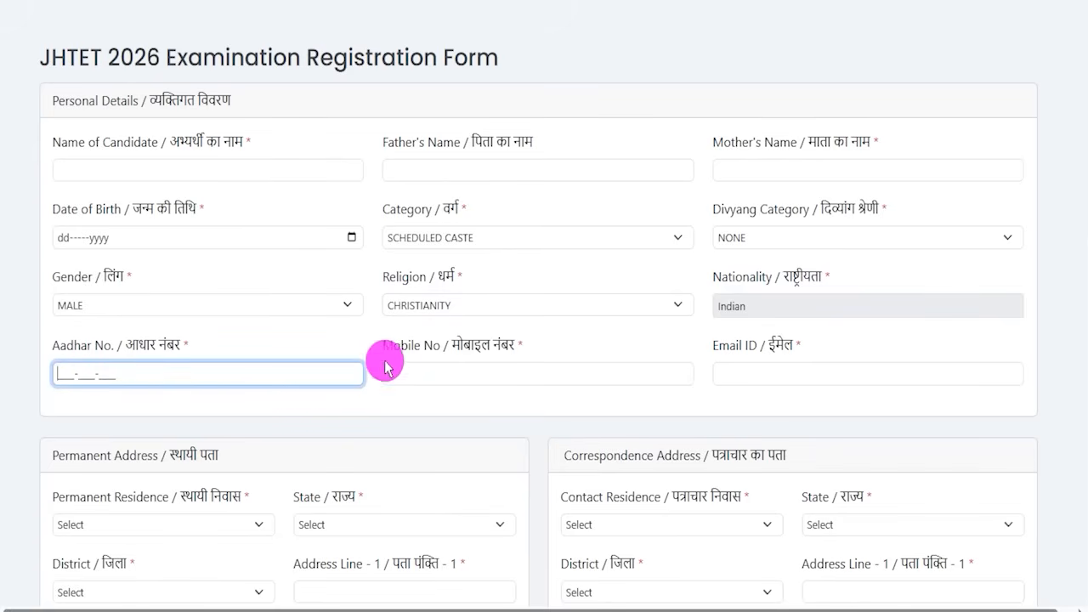
left_click_drag(403, 344, 457, 368)
left_click(476, 374)
left_click_drag(714, 345, 769, 347)
left_click(743, 374)
Underline the Permanent Address fields with the on-screen pen: residence, state, district, both address lines and pincode.
scroll(336, 408, "down", 4)
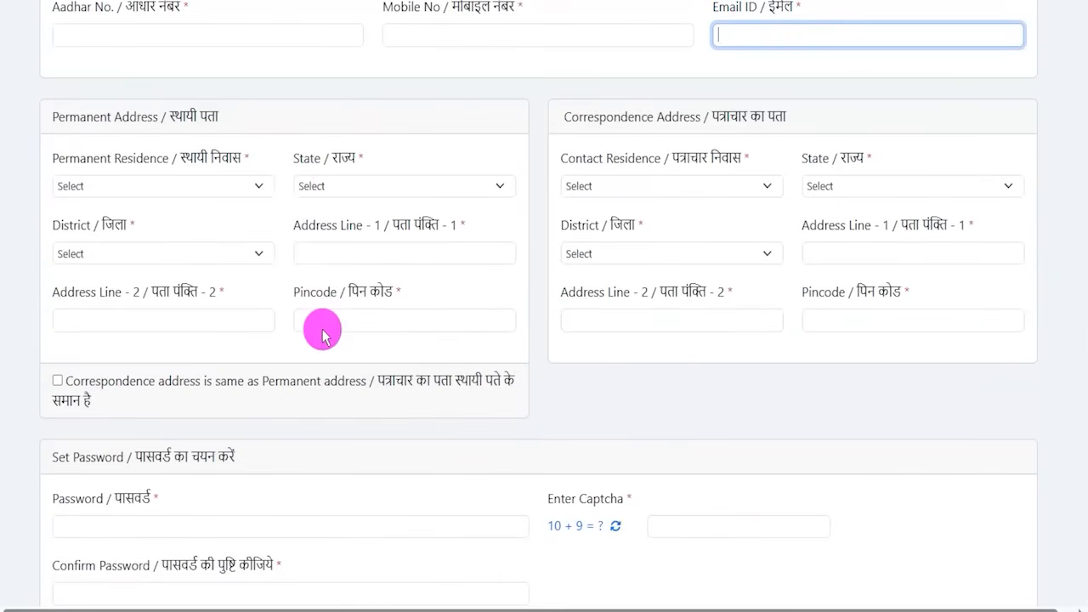
left_click(147, 185)
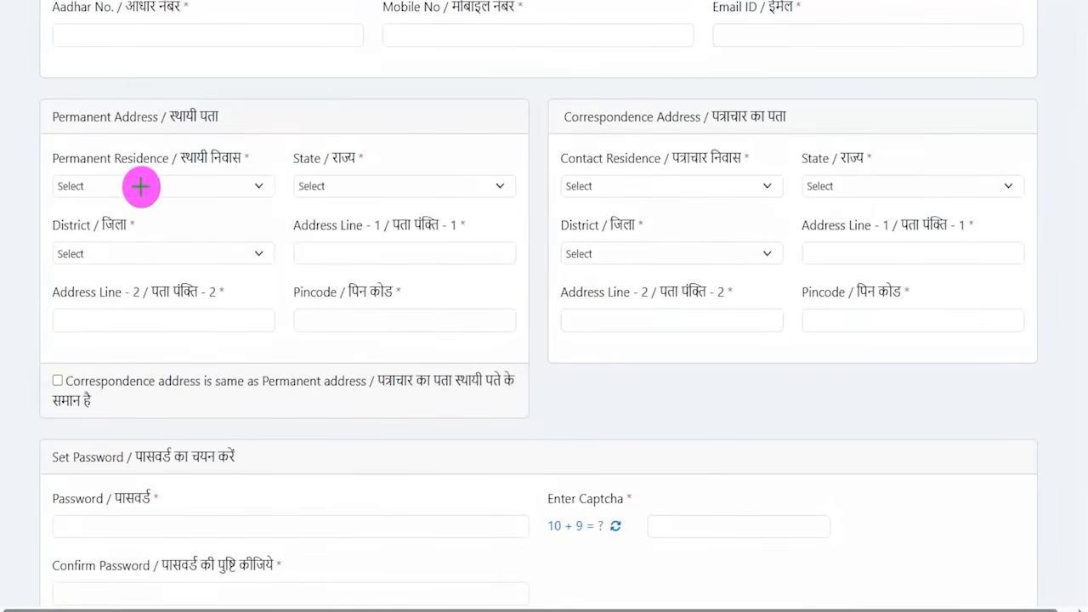
left_click_drag(310, 182, 352, 182)
left_click_drag(124, 250, 148, 250)
left_click_drag(318, 254, 385, 254)
left_click_drag(103, 324, 158, 324)
left_click_drag(343, 324, 423, 323)
Tick the address section headings and underline the correspondence district, address line and pincode fields with the on-screen pen.
left_click_drag(807, 124, 853, 69)
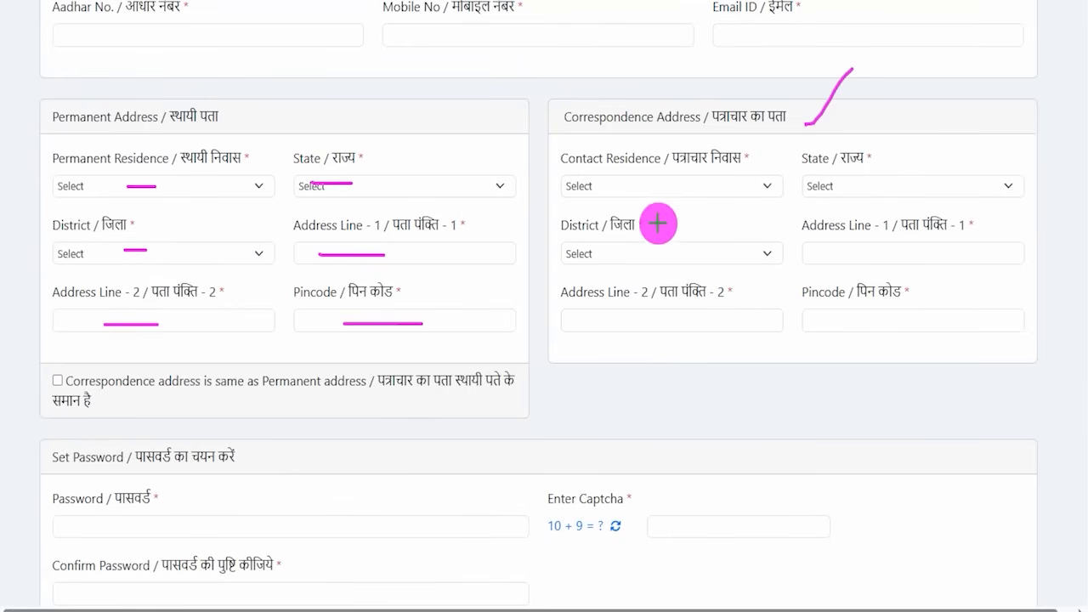
left_click_drag(636, 252, 707, 252)
left_click_drag(827, 261, 859, 261)
left_click_drag(659, 324, 709, 319)
left_click_drag(842, 315, 888, 315)
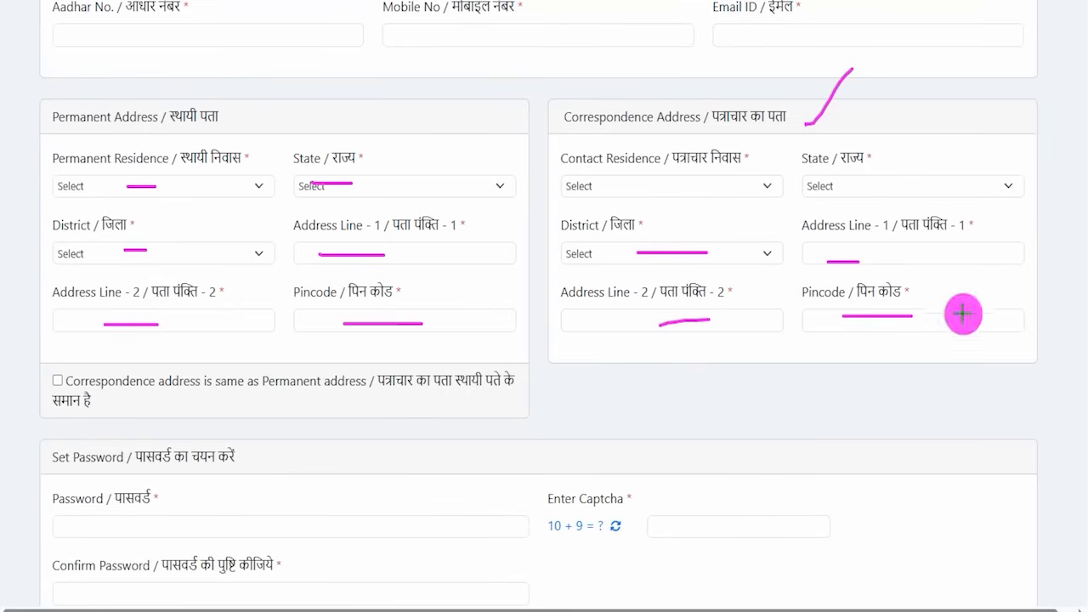
left_click_drag(828, 124, 877, 58)
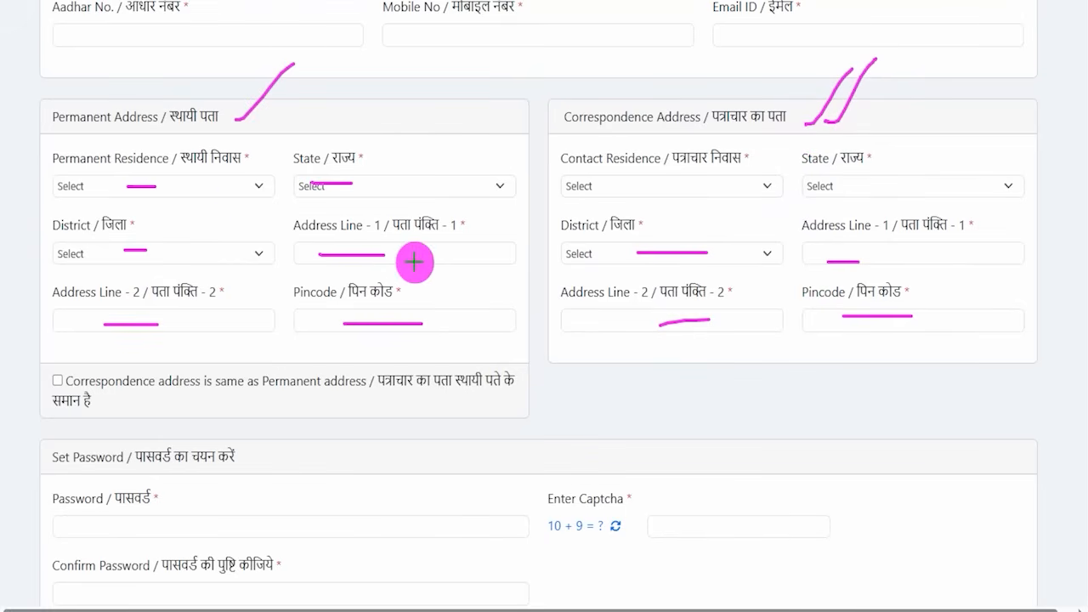
Tick the same-as-permanent-address option with the pen, underline both address headings, and clear the marks.
left_click_drag(57, 380, 89, 322)
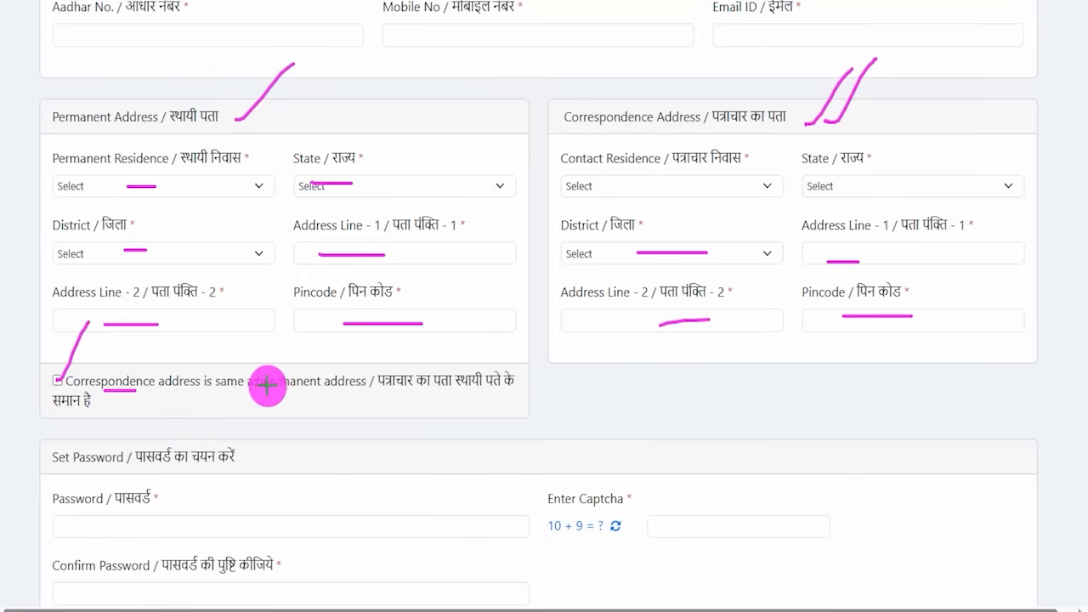
left_click_drag(566, 133, 693, 134)
left_click_drag(53, 131, 134, 132)
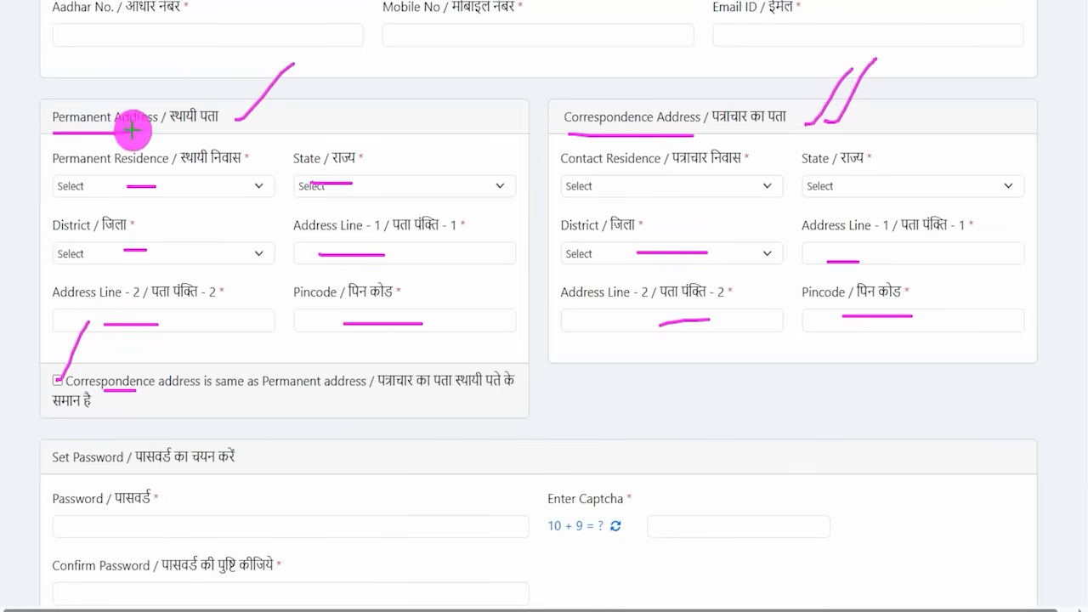
left_click_drag(703, 193, 736, 193)
left_click_drag(728, 290, 735, 290)
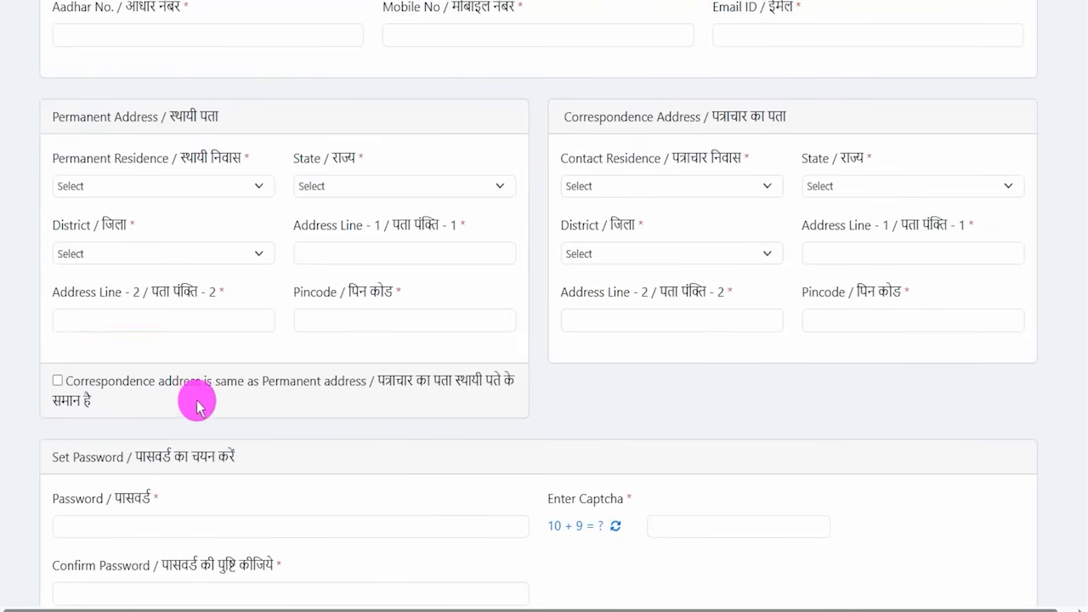
Enter a new account password that meets the listed rules in the Password field of the Set Password section.
scroll(196, 398, "down", 3)
left_click(152, 283)
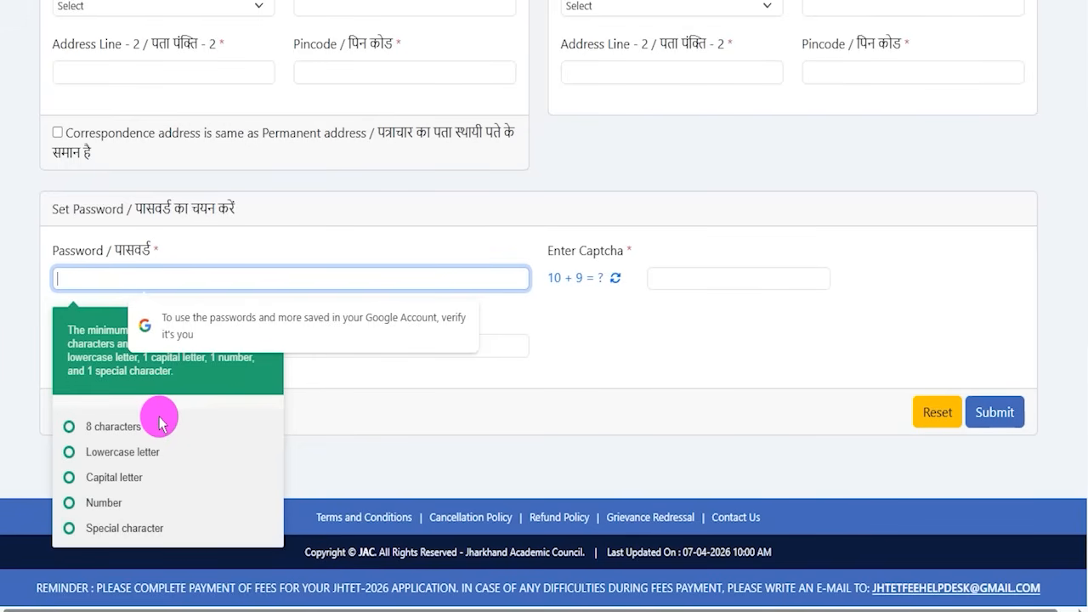
key("ctrl+shift+3")
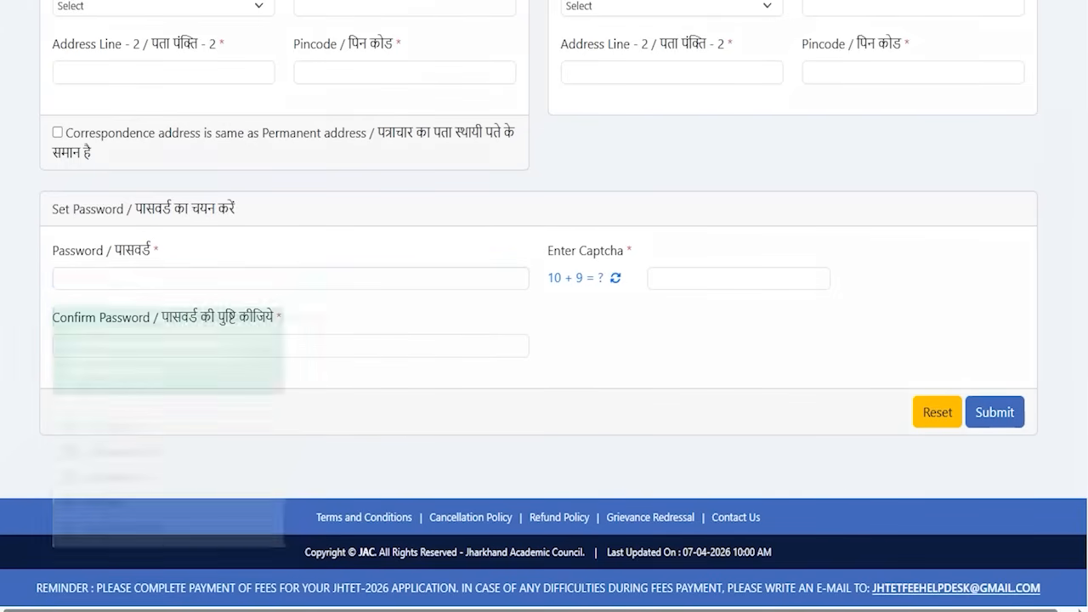
left_click(126, 281)
type("J")
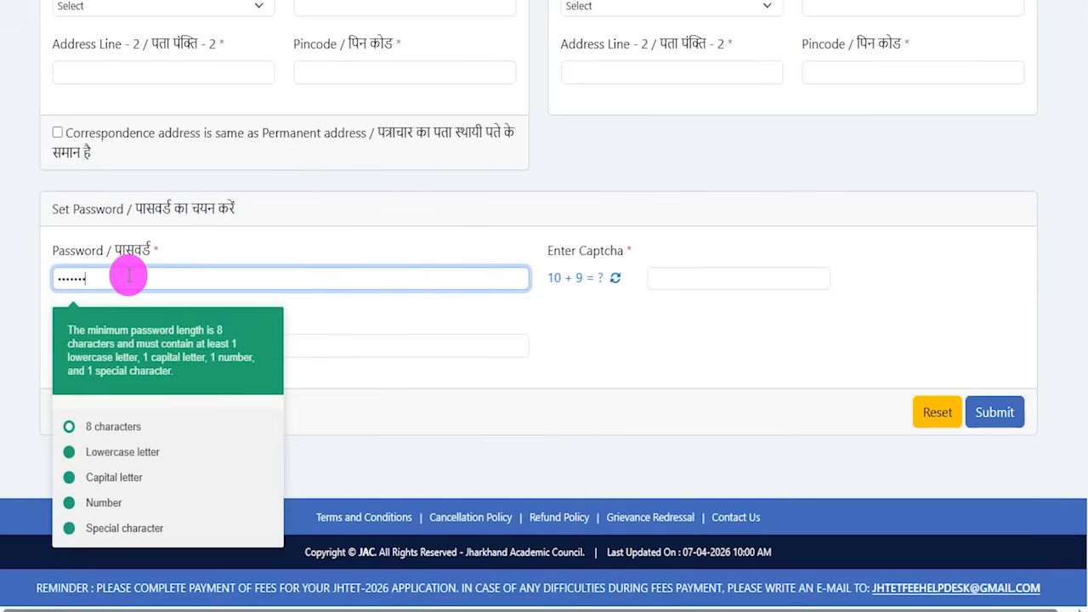
type("•")
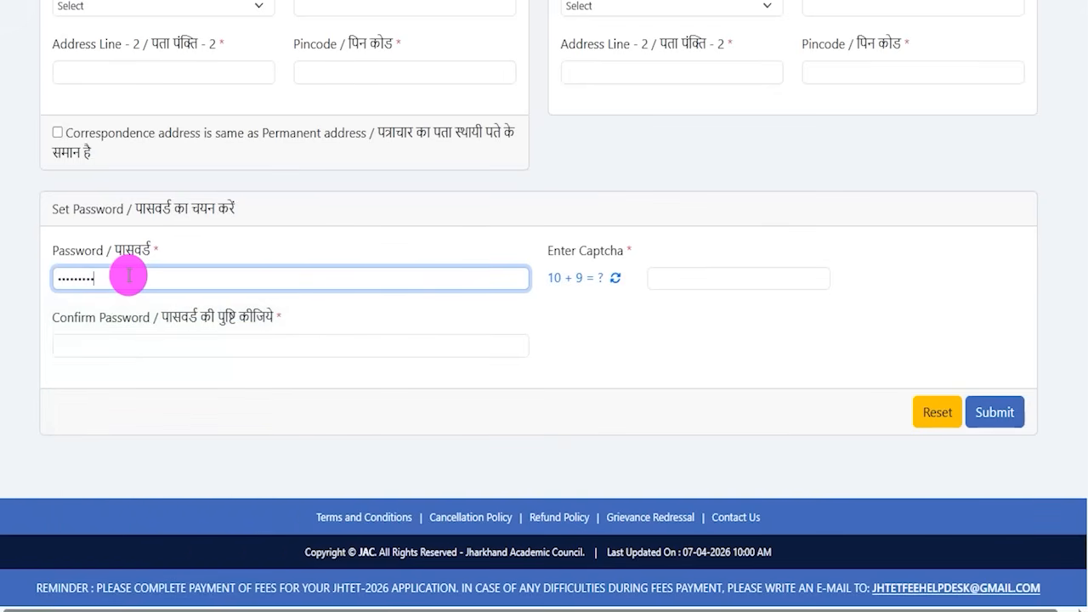
Mark the Confirm Password field, the captcha question and answer field, and the Submit option with the on-screen pen.
left_click(493, 2)
left_click_drag(186, 348, 234, 300)
left_click_drag(549, 295, 600, 295)
left_click_drag(704, 278, 748, 229)
left_click_drag(1033, 170, 1004, 376)
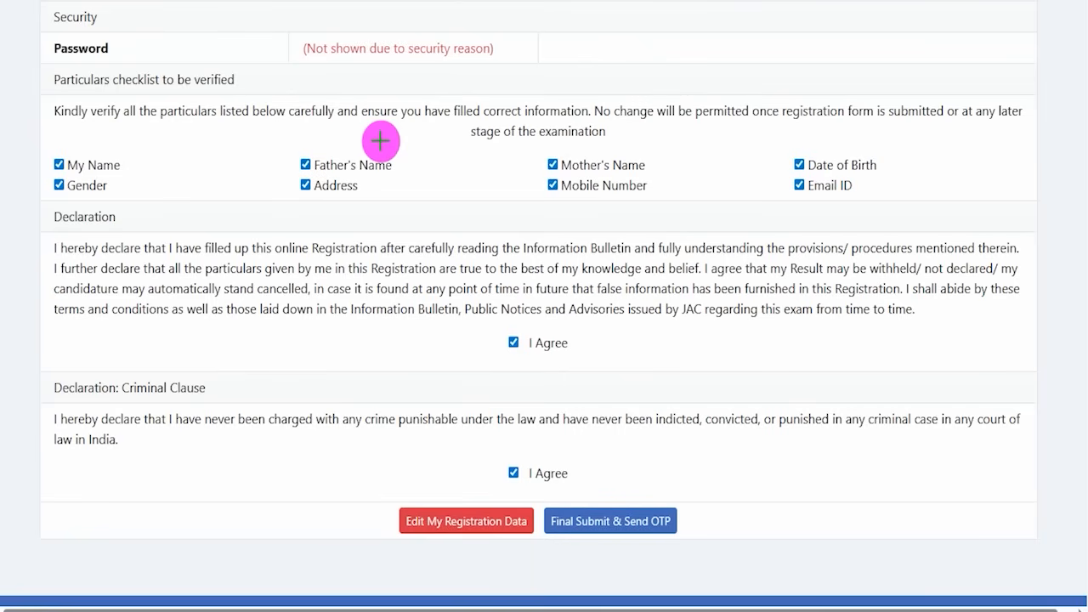
Go over the registration review page and tick each item of the particulars checklist with the on-screen pen.
left_click_drag(185, 41, 212, 17)
left_click_drag(521, 31, 566, 5)
left_click_drag(699, 25, 758, 5)
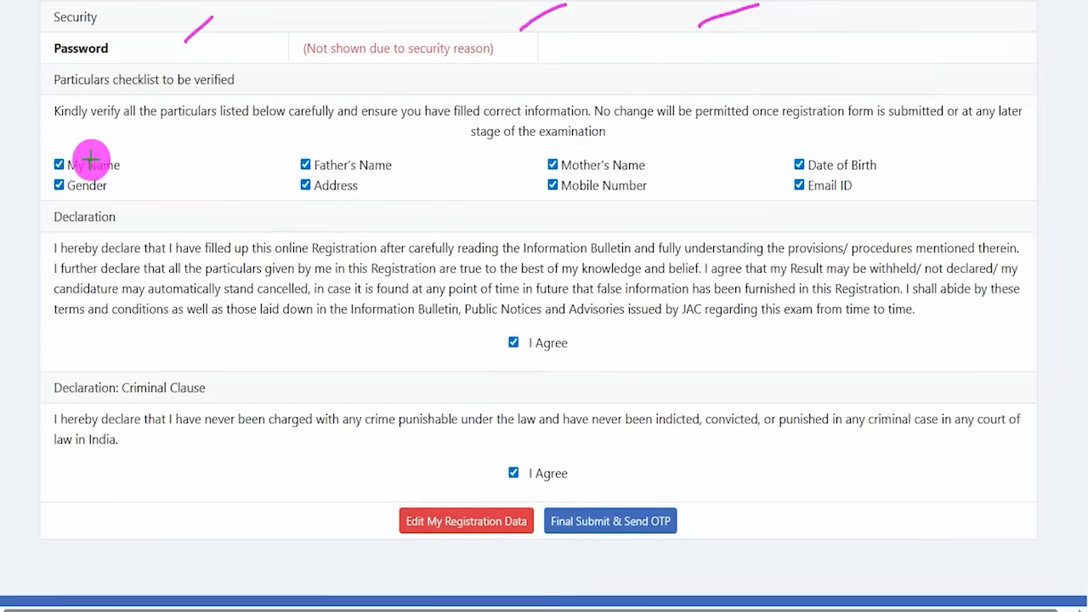
left_click_drag(61, 158, 94, 122)
left_click_drag(70, 195, 88, 172)
left_click_drag(312, 160, 340, 134)
left_click_drag(317, 201, 346, 174)
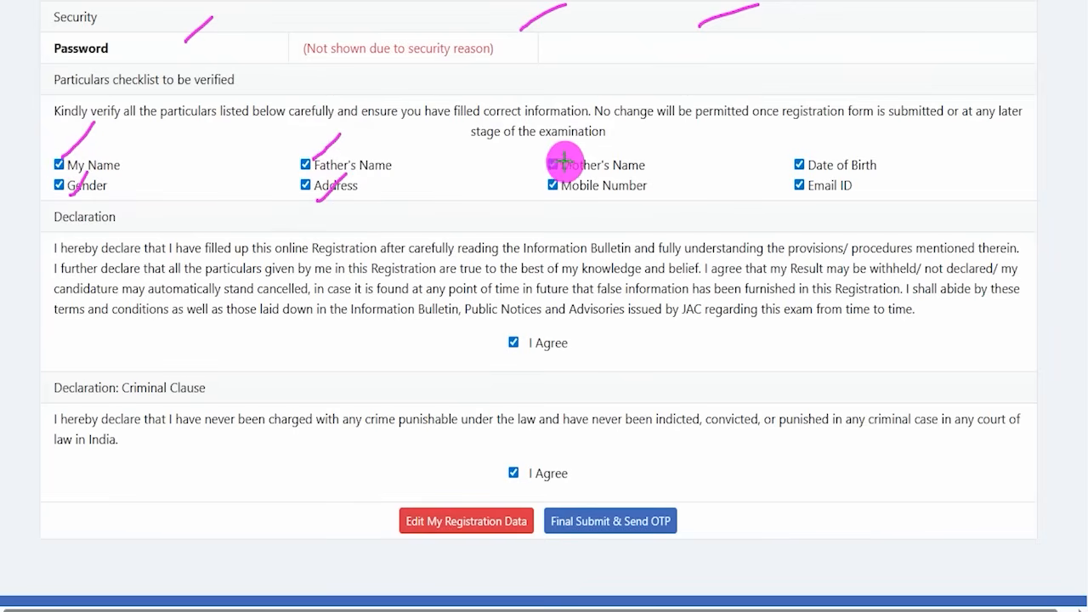
left_click_drag(562, 163, 587, 136)
left_click_drag(566, 195, 583, 176)
left_click_drag(806, 165, 829, 132)
left_click_drag(807, 195, 832, 173)
Tick both I Agree declarations and draw arrows to Edit My Registration Data and Final Submit & Send OTP.
left_click_drag(515, 357, 548, 321)
left_click_drag(510, 462, 543, 418)
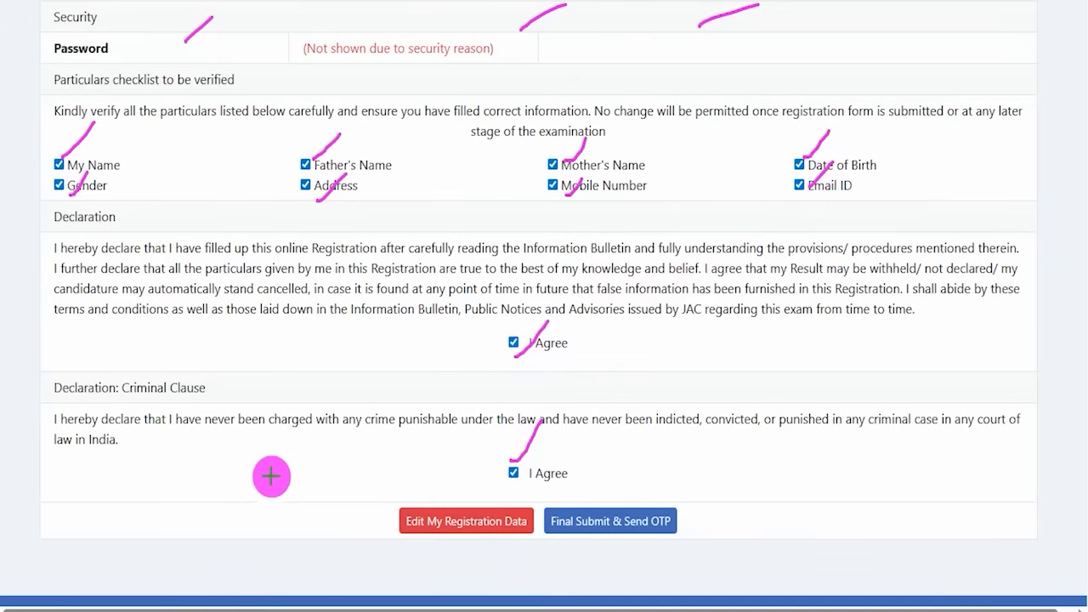
left_click_drag(255, 448, 395, 510)
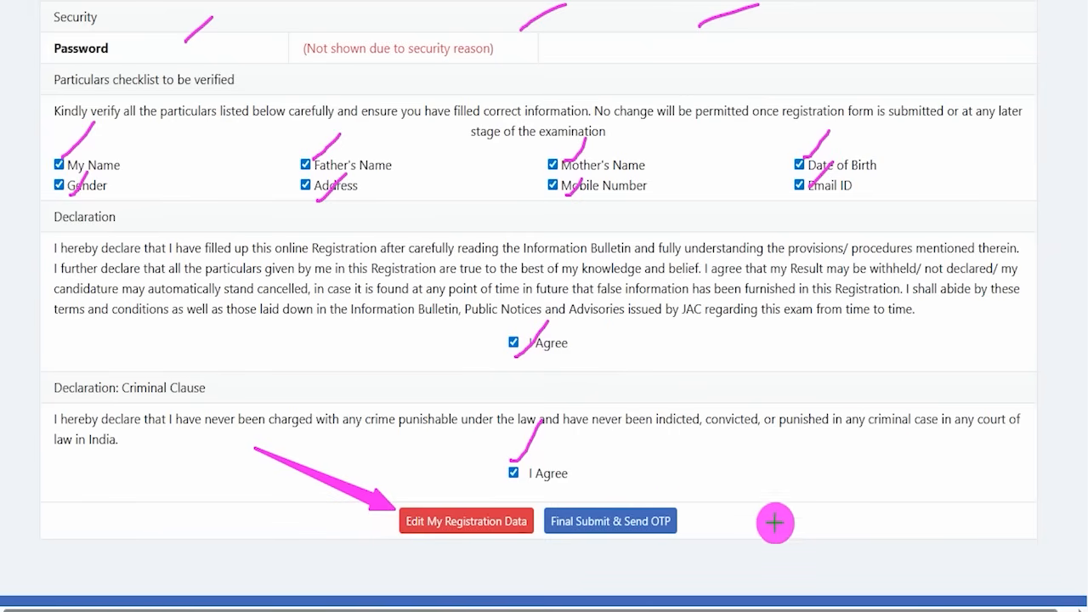
left_click_drag(894, 462, 692, 508)
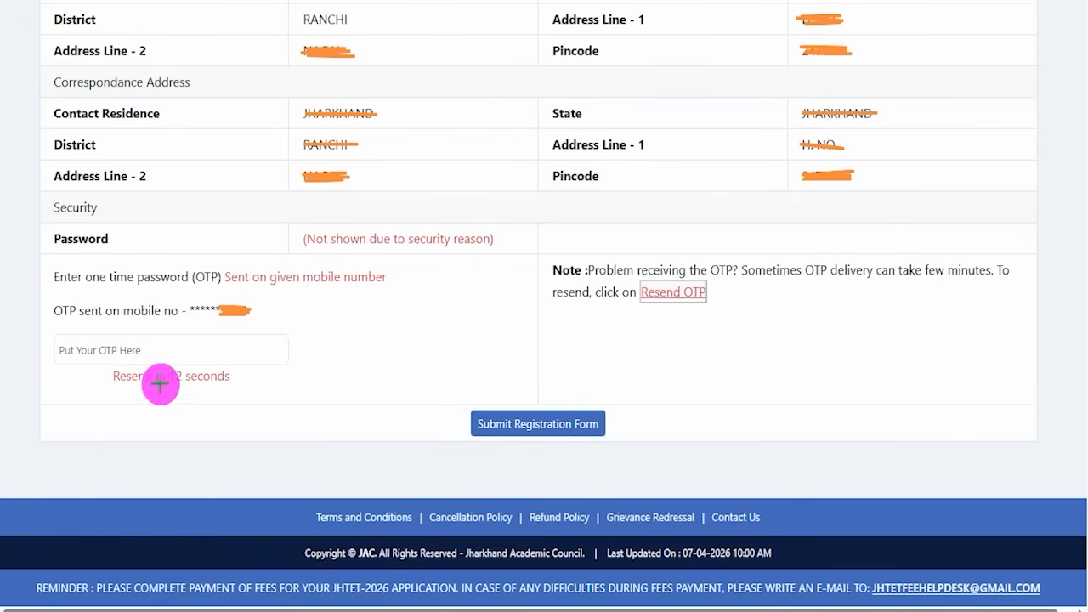
Tick the OTP entry field and draw an arrow to Submit Registration Form.
left_click_drag(173, 348, 208, 293)
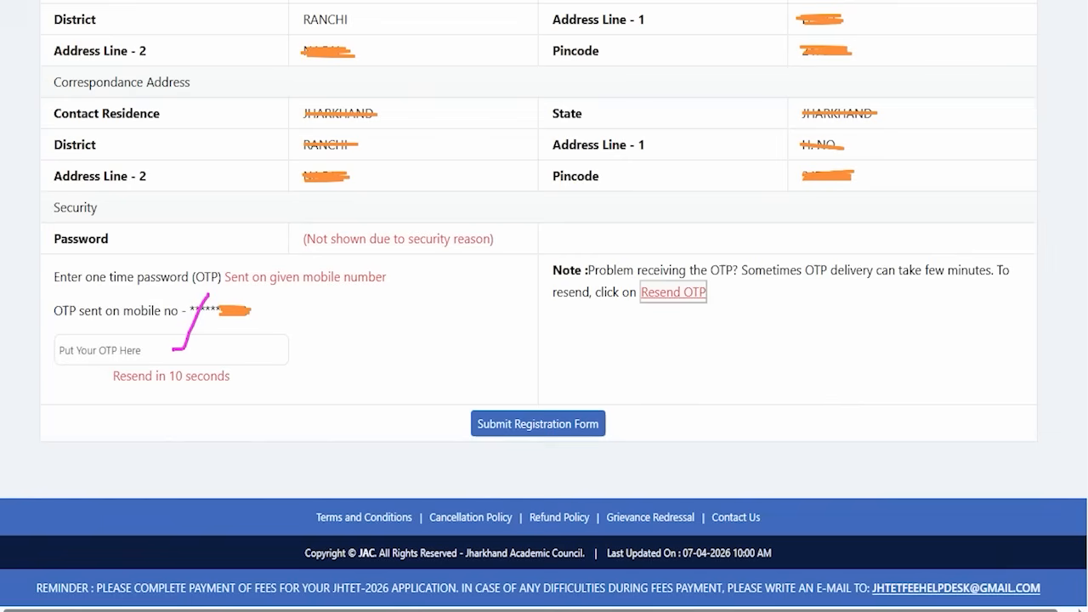
left_click_drag(814, 416, 610, 423)
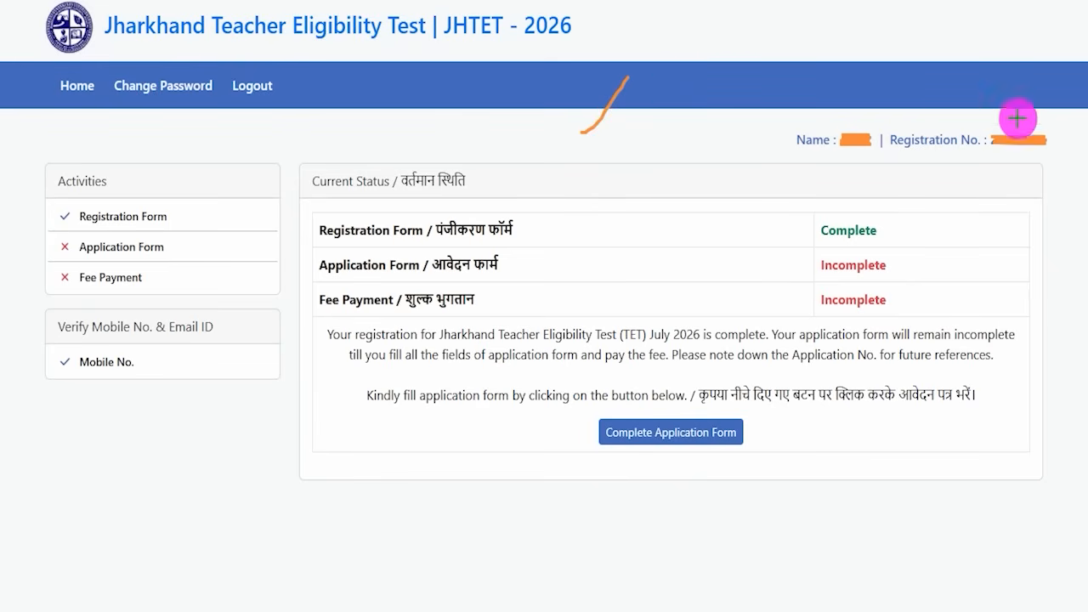
Tick and box the registration number on the Current Status page, and box the Complete Application Form option.
left_click_drag(1013, 128, 1043, 75)
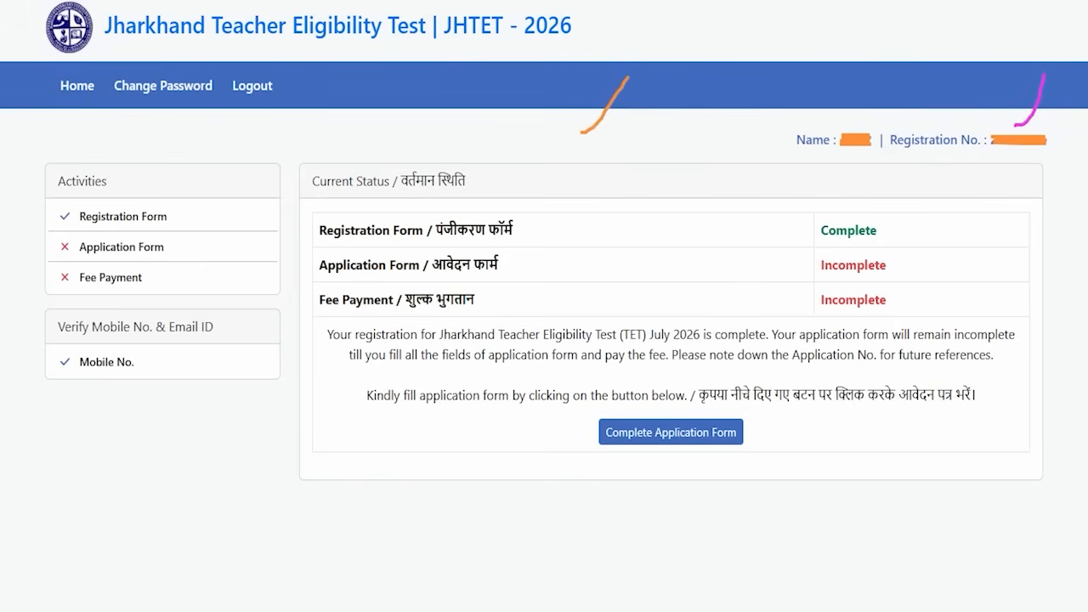
left_click_drag(986, 125, 1060, 155)
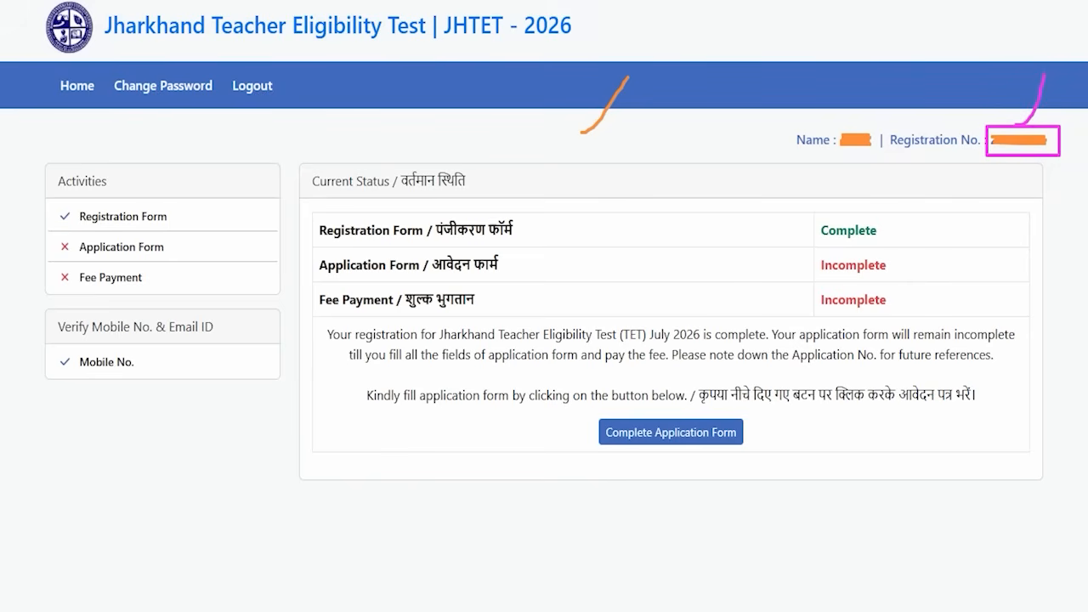
left_click_drag(580, 406, 767, 460)
Open the application form and mark the Applying For heading and the Level - 1, Level - 2 and Both options with the on-screen pen.
left_click(736, 432)
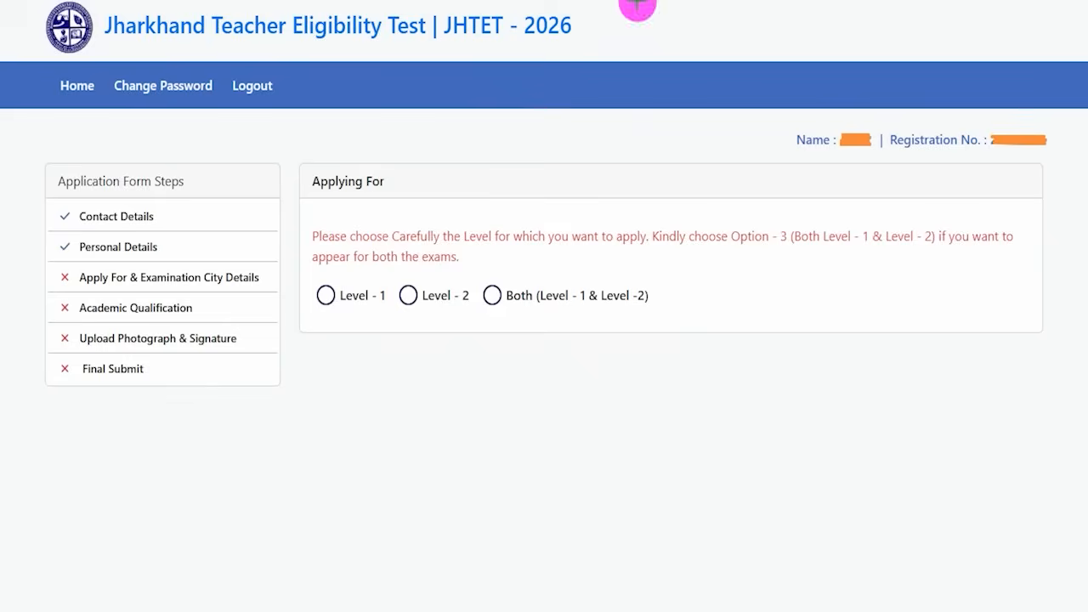
left_click_drag(432, 180, 476, 124)
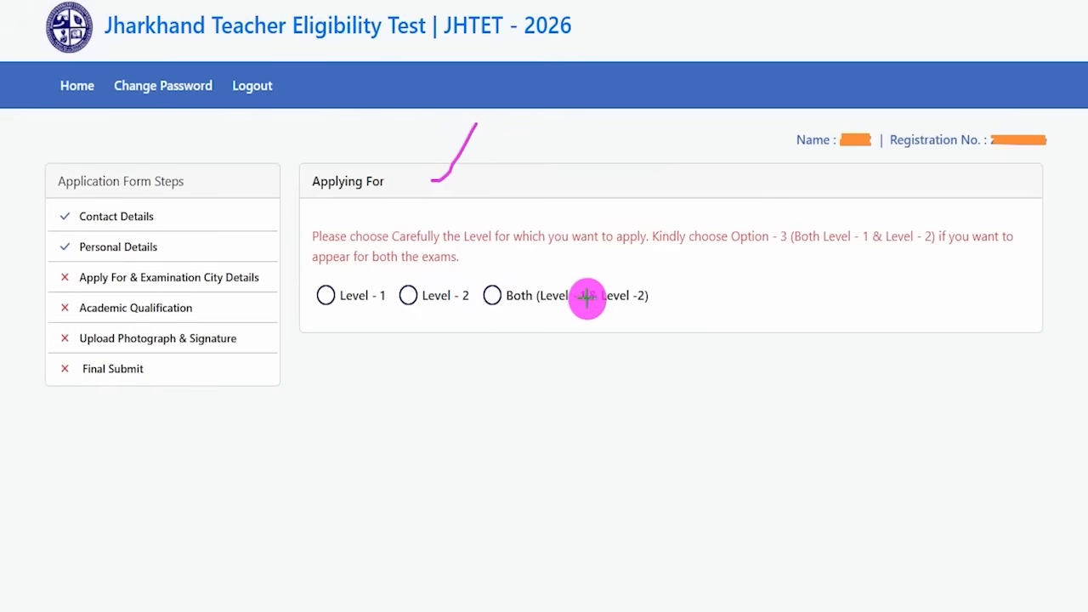
left_click_drag(661, 295, 690, 259)
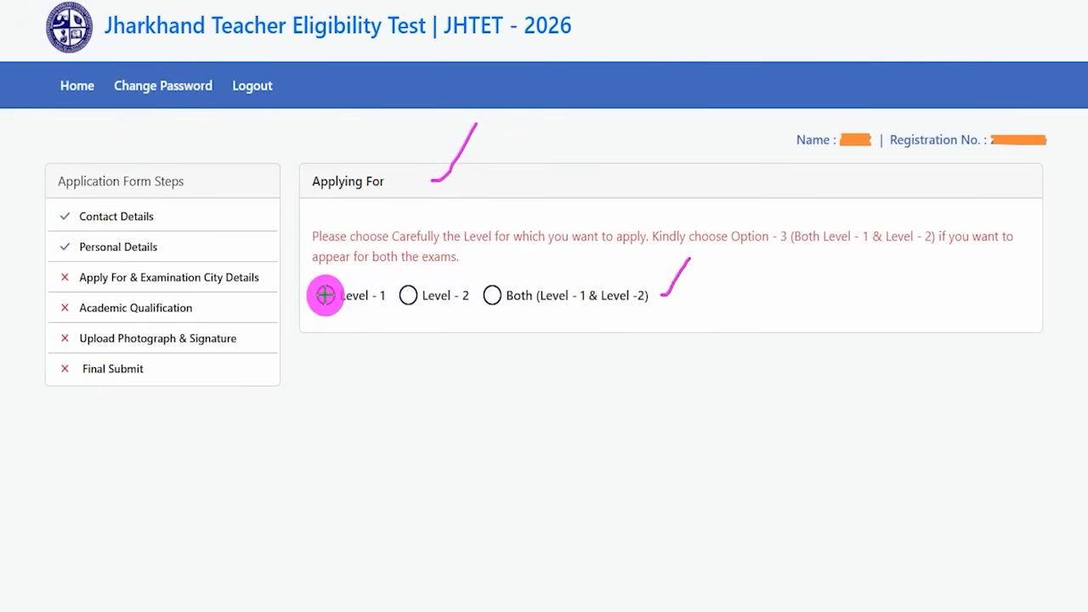
left_click_drag(327, 296, 350, 261)
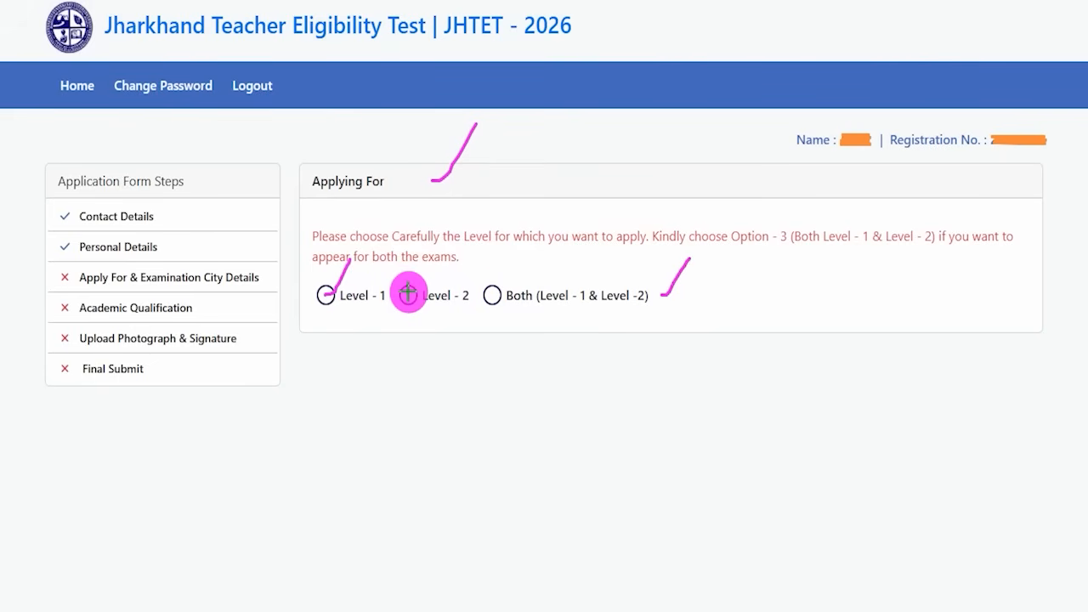
left_click_drag(416, 288, 431, 266)
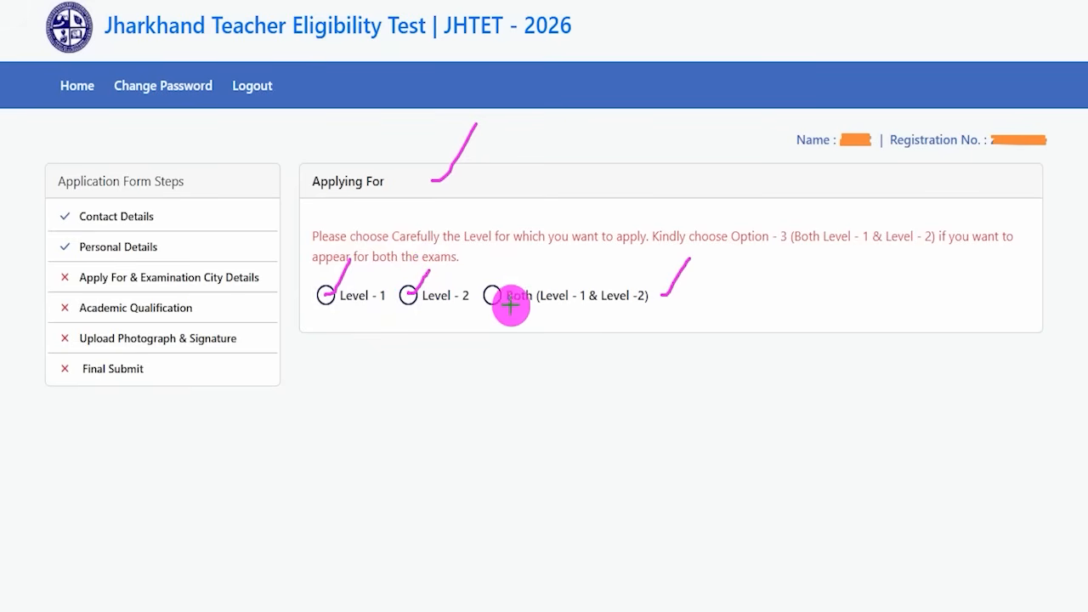
left_click_drag(493, 295, 529, 261)
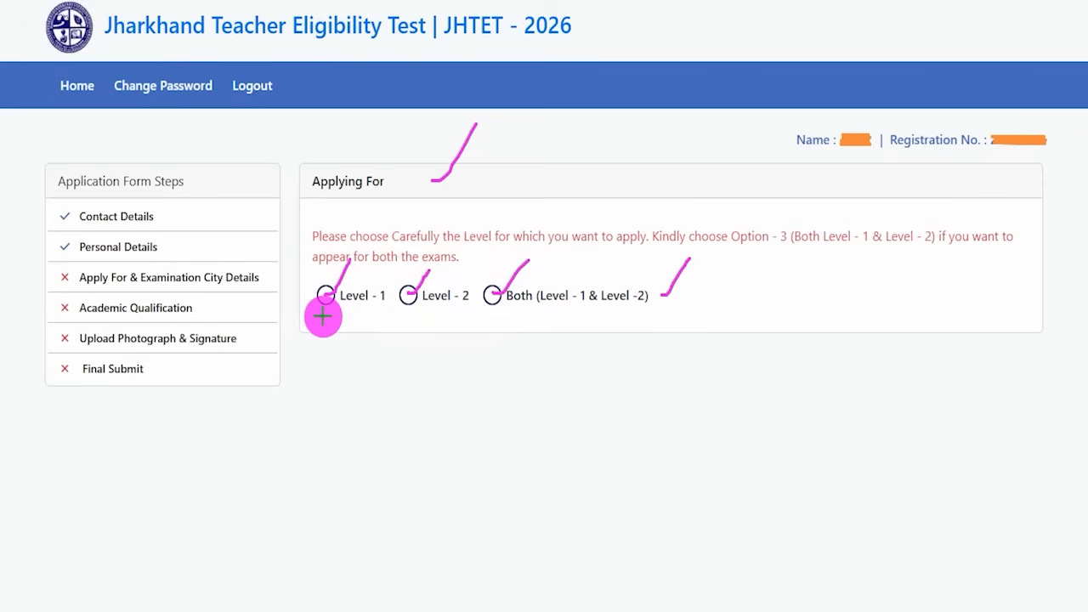
left_click_drag(322, 314, 348, 270)
left_click_drag(409, 322, 436, 283)
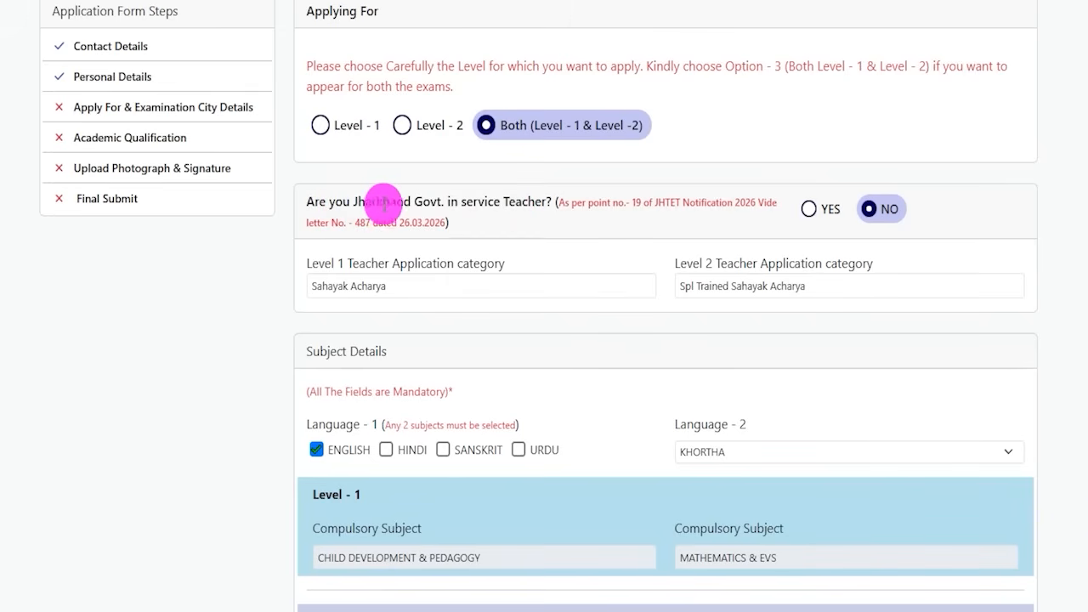
Answer Yes to the Jharkhand Govt. in-service teacher question, check the Teacher Category choices, and return the answer to No.
left_click_drag(327, 204, 541, 201)
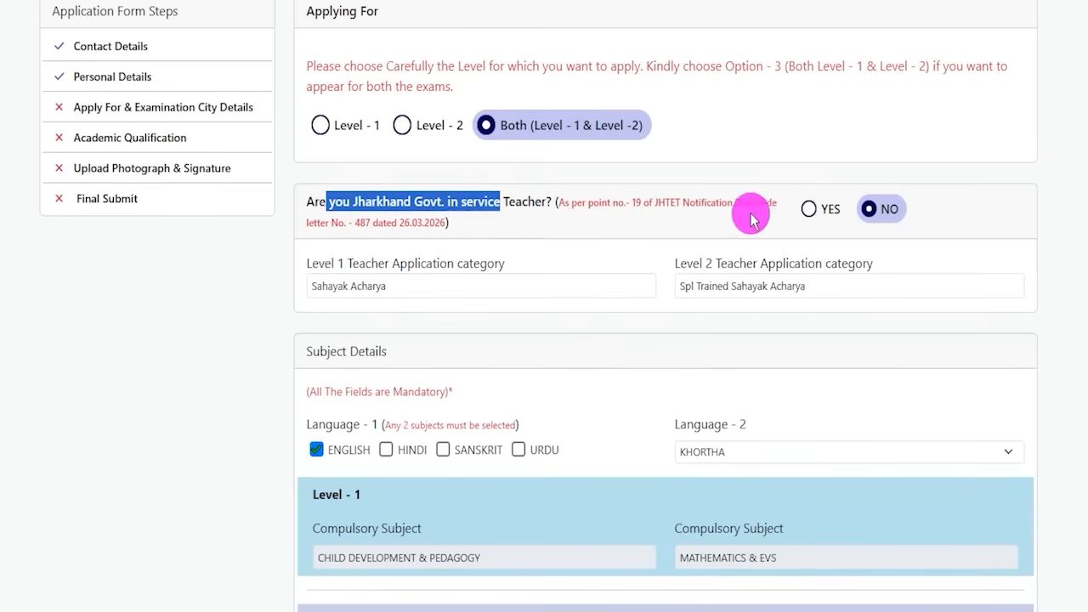
left_click(809, 209)
left_click(390, 284)
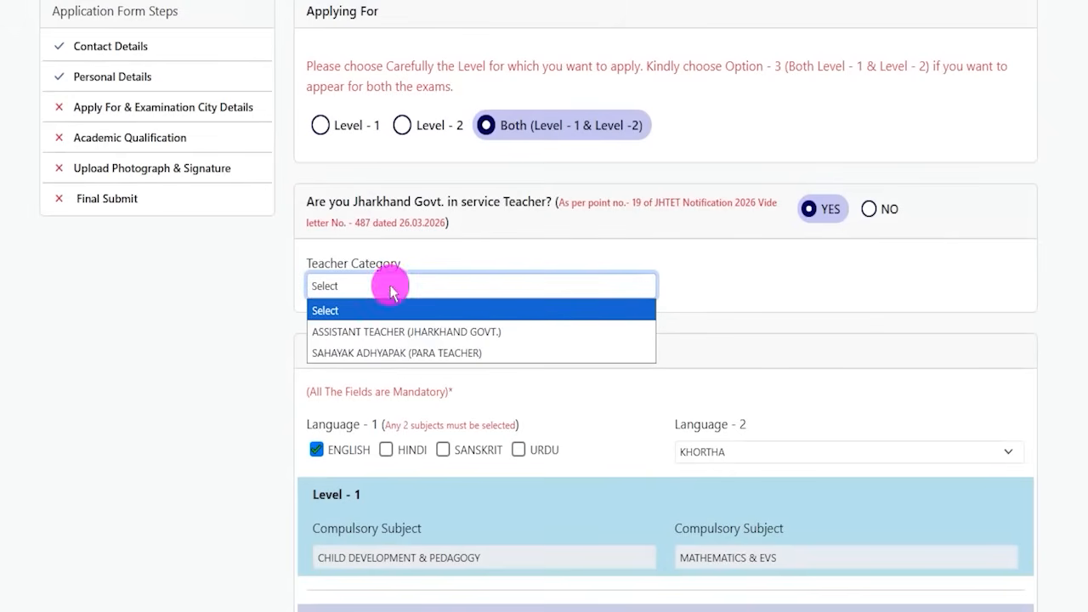
left_click(869, 209)
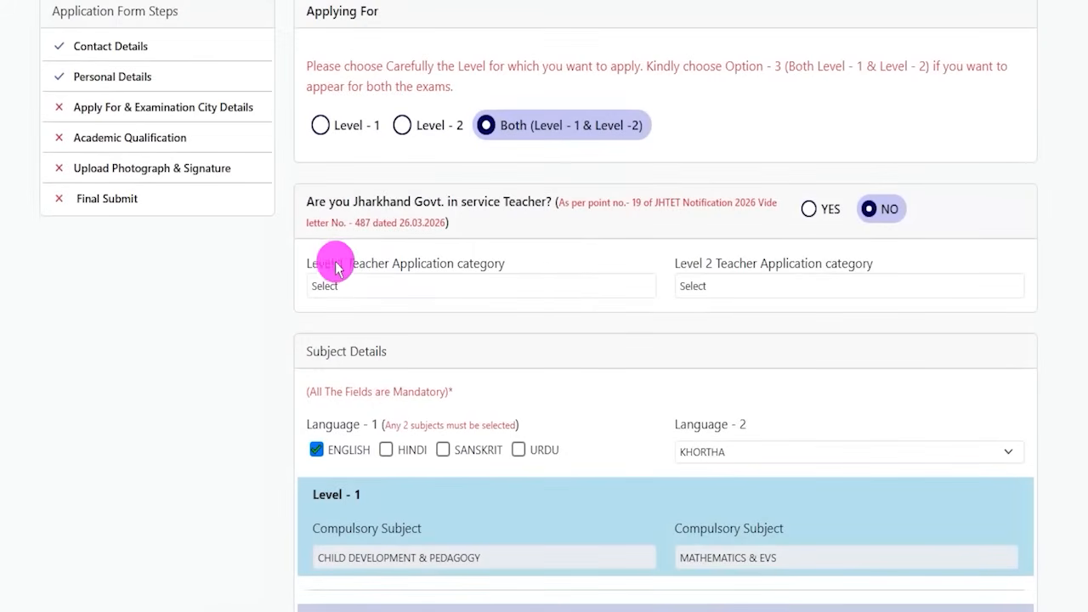
Set the Level 1 teacher application category to Sahayak Acharya and the Level 2 category to Spl Trained Sahayak Acharya.
left_click_drag(318, 262, 404, 277)
left_click(371, 286)
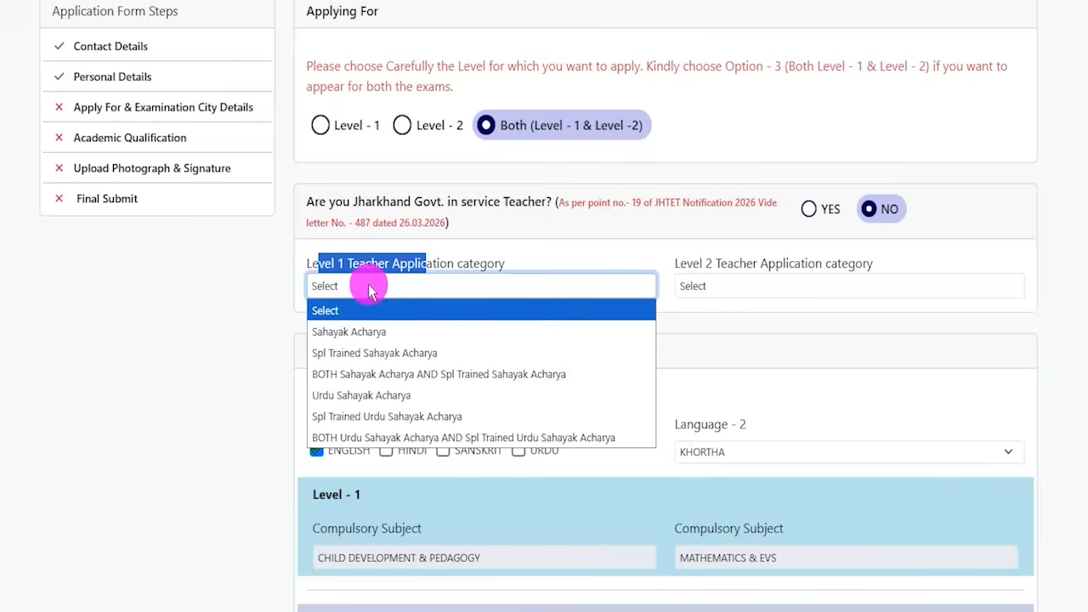
left_click(367, 332)
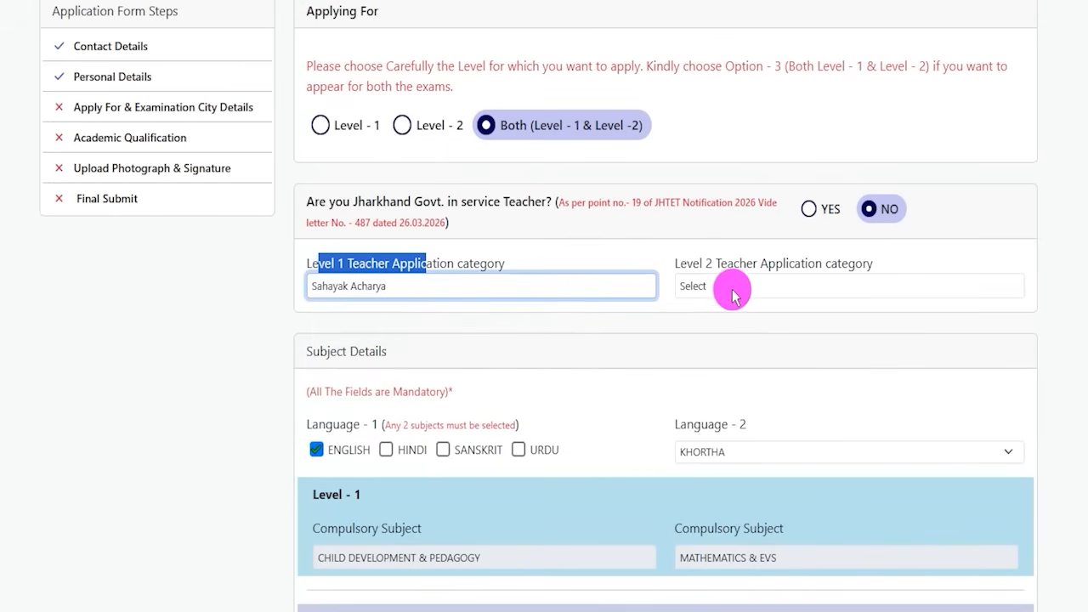
left_click_drag(687, 265, 782, 277)
left_click(731, 288)
left_click(725, 353)
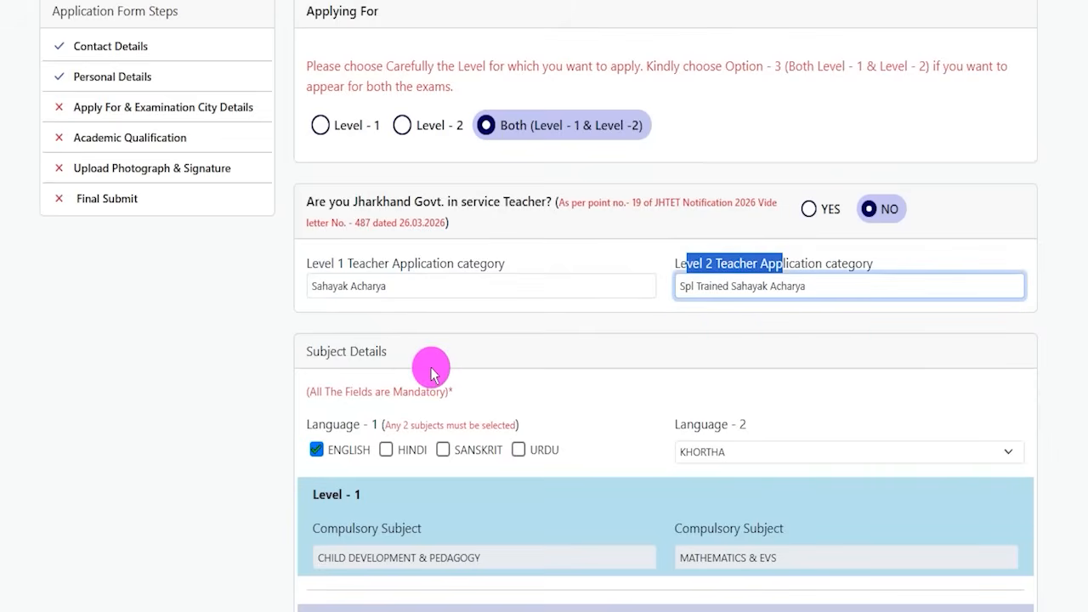
In Subject Details, select English and Hindi for Language - 1 and Nagpuri for Language - 2.
left_click(381, 353)
left_click(311, 394)
left_click(317, 452)
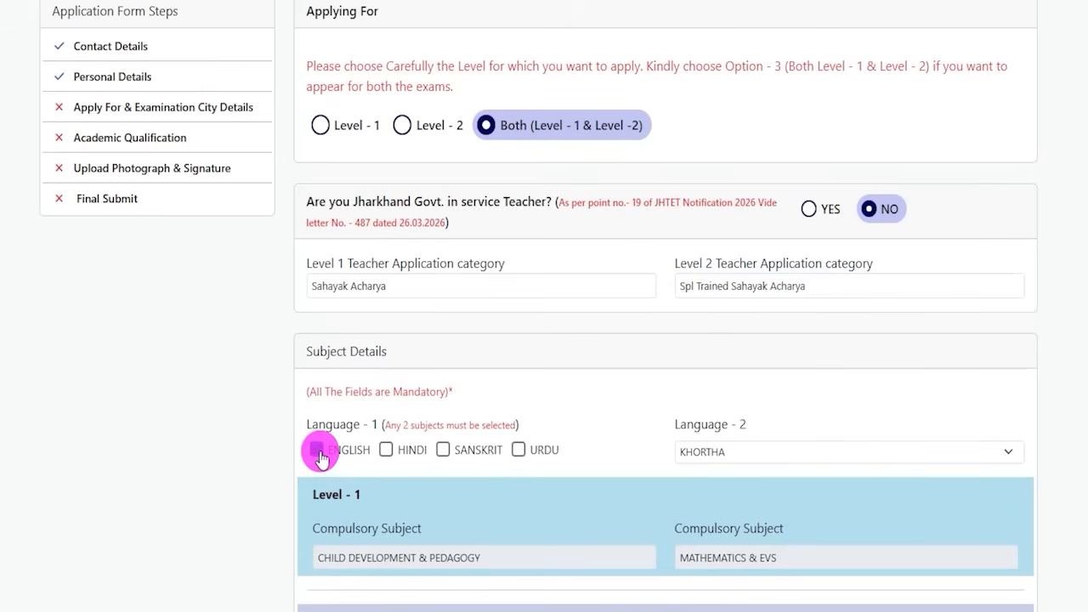
left_click(320, 454)
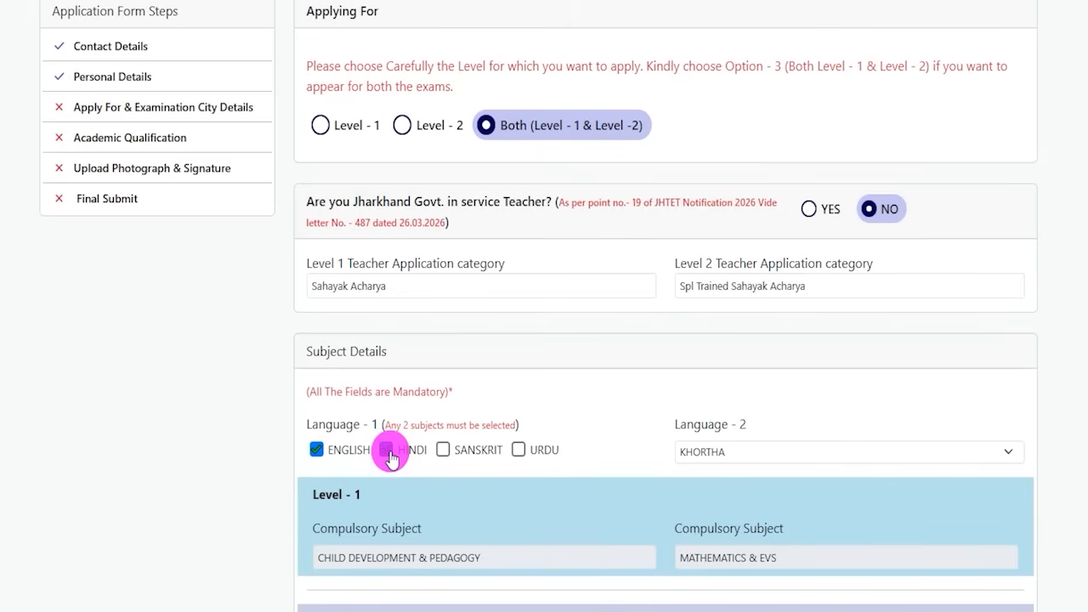
left_click(390, 457)
left_click_drag(687, 425, 738, 432)
left_click(710, 453)
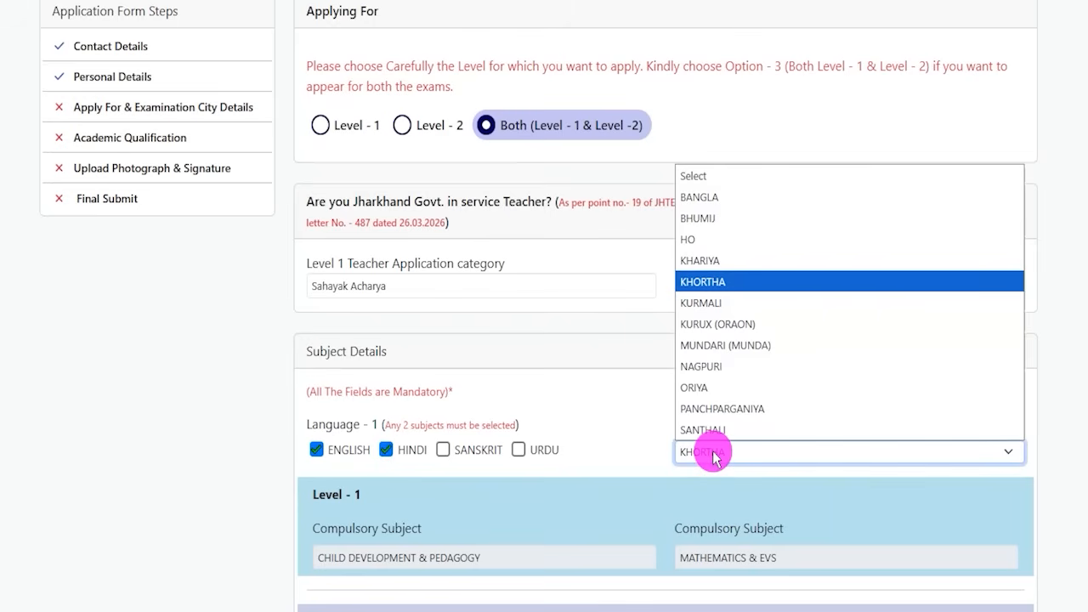
left_click(718, 370)
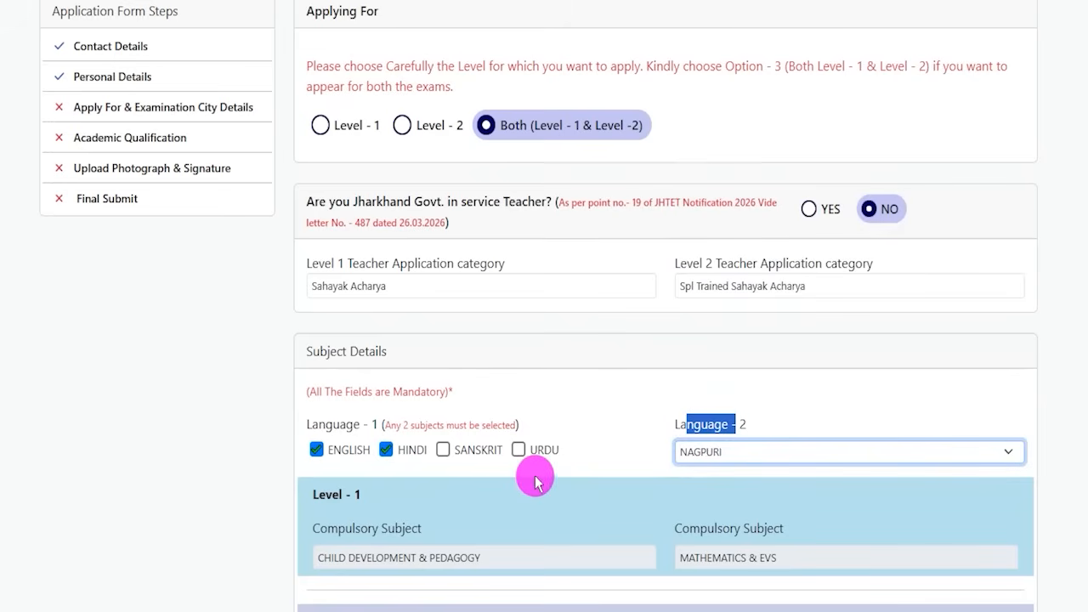
Go over the Level - 1 compulsory subjects and set the Level - 2 teacher type to Social Studies Teacher.
scroll(535, 476, "down", 2)
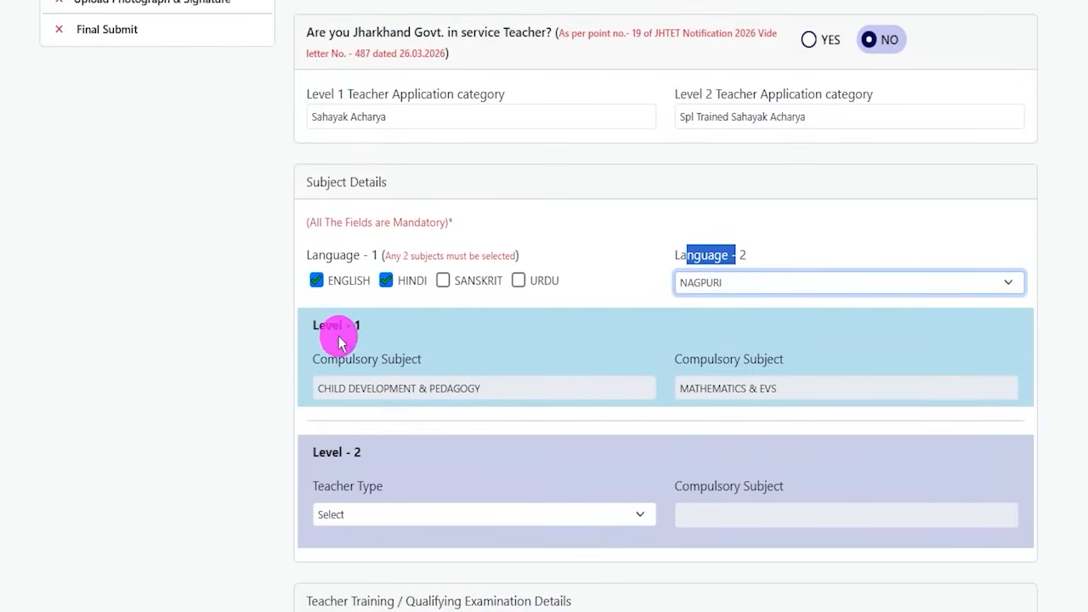
left_click_drag(346, 359, 395, 359)
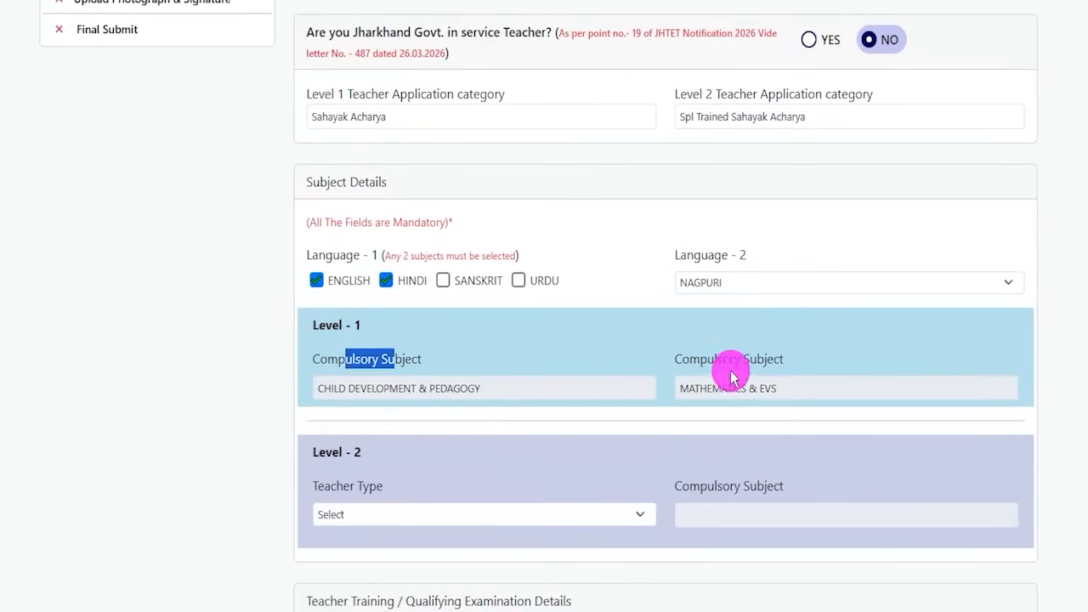
left_click_drag(707, 358, 756, 358)
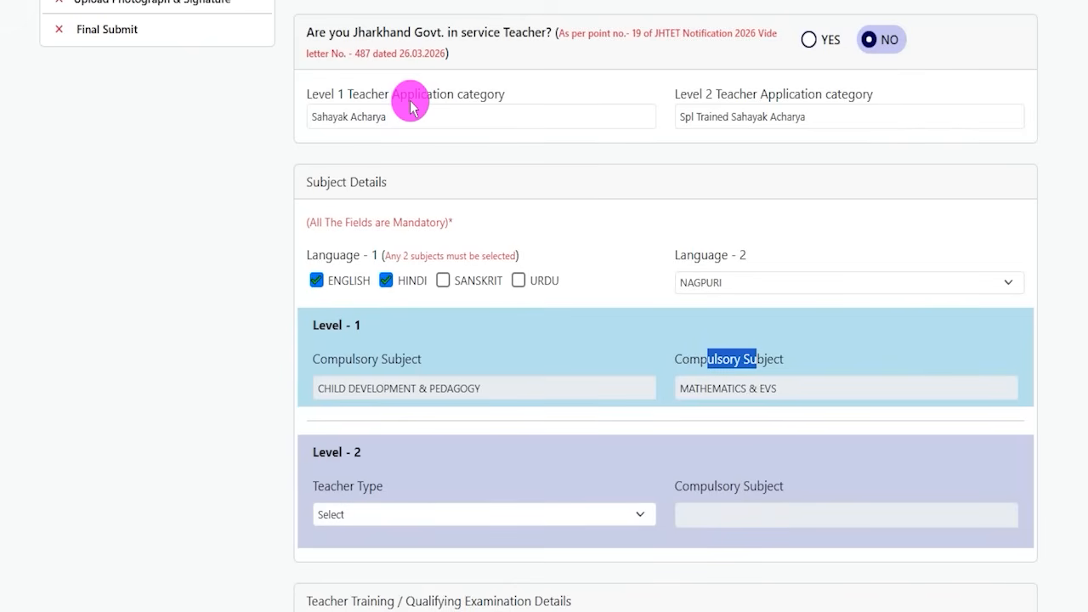
left_click_drag(355, 359, 479, 389)
left_click(706, 360)
scroll(476, 387, "down", 2)
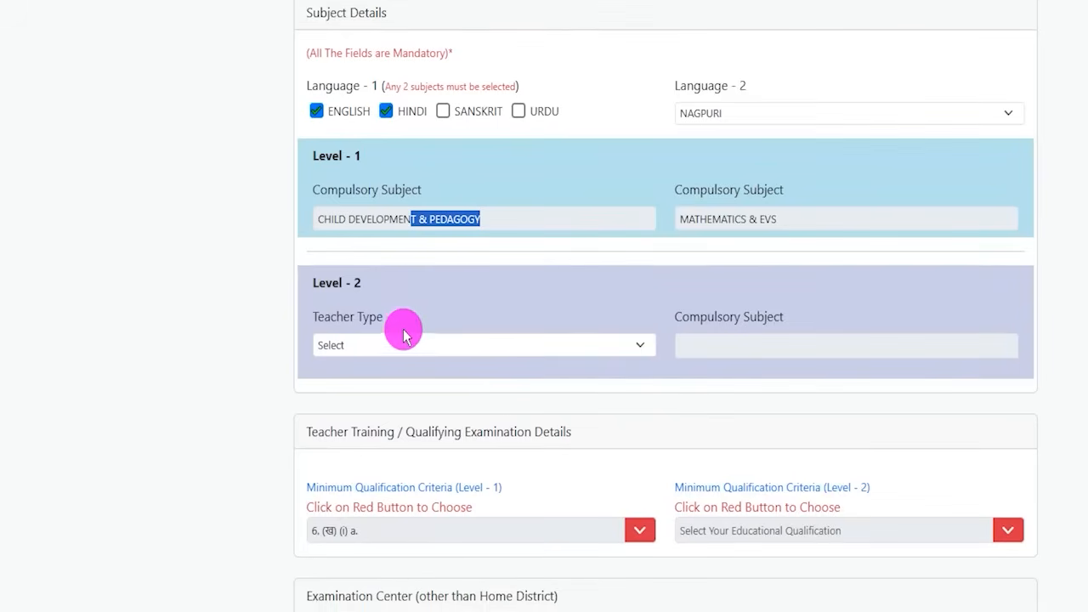
left_click(379, 347)
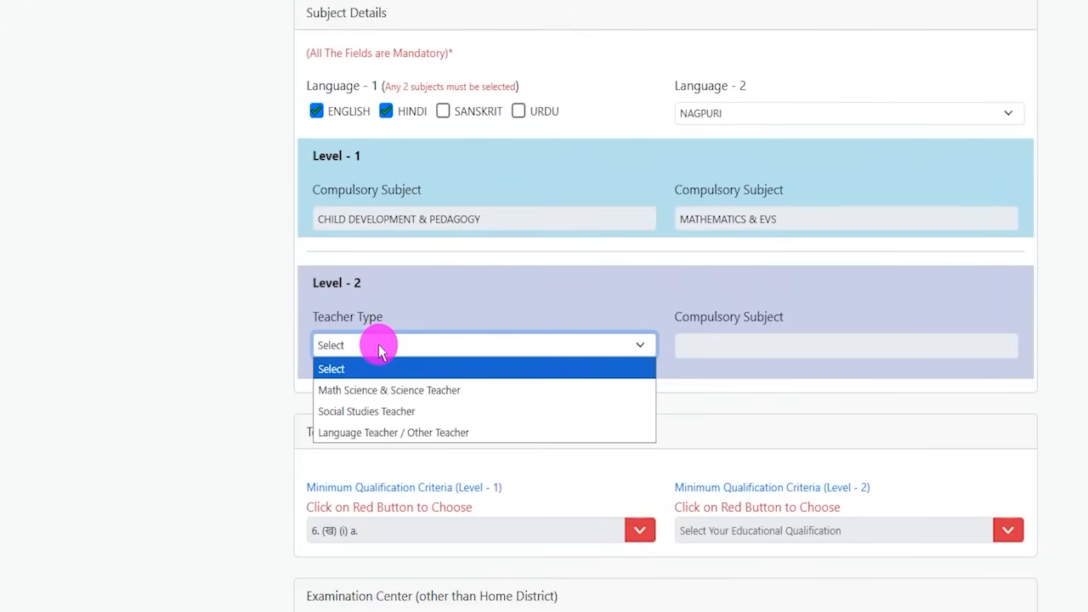
left_click(388, 412)
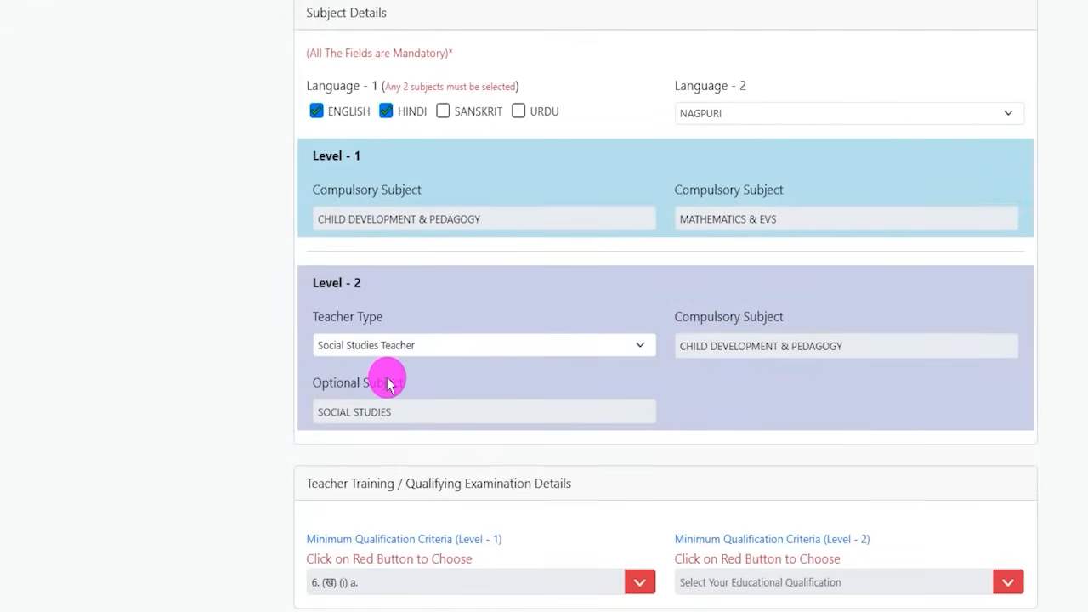
Open the Level - 1 minimum qualification criteria choices under Teacher Training / Qualifying Examination Details.
scroll(509, 420, "down", 2)
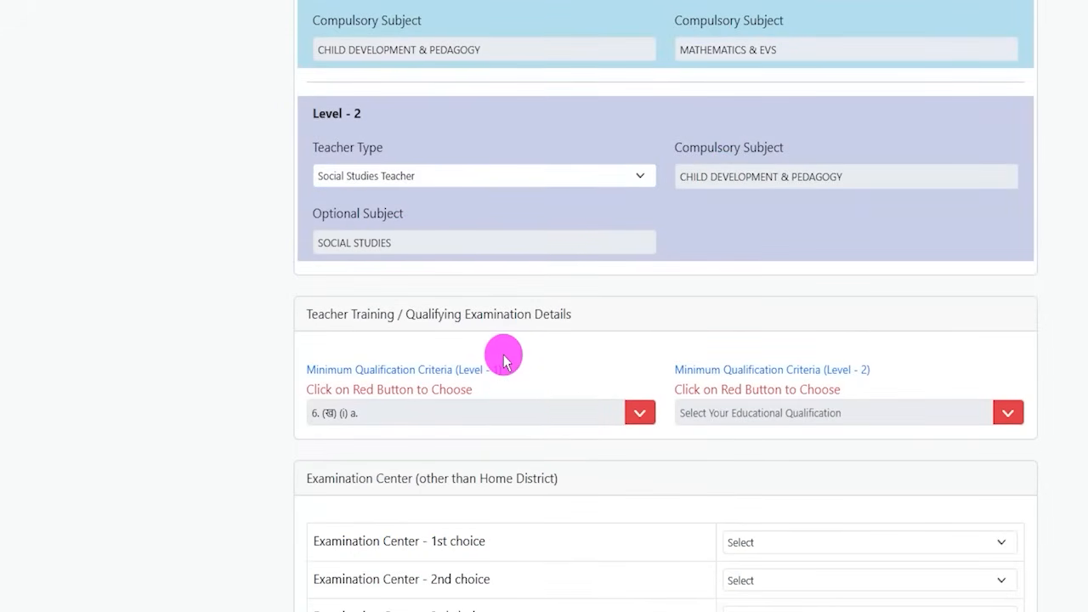
scroll(503, 361, "down", 1)
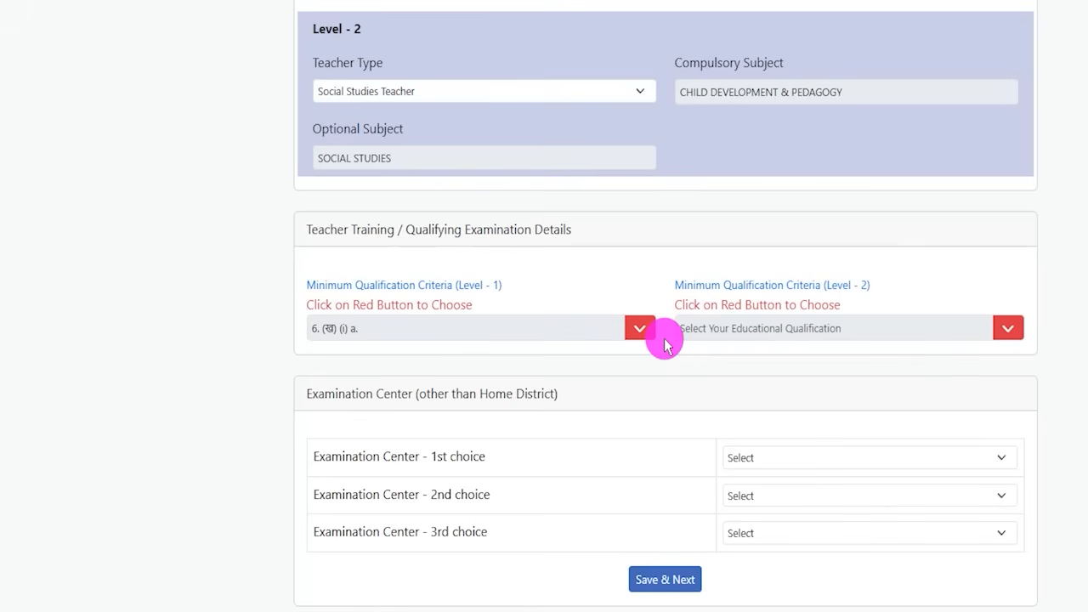
left_click_drag(334, 305, 383, 310)
left_click(643, 331)
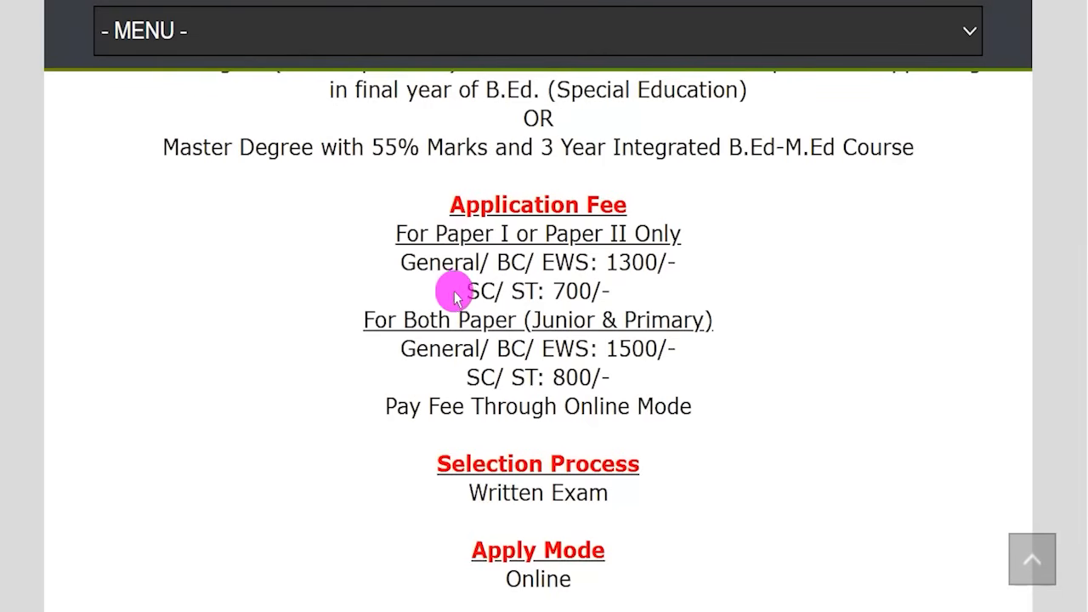
Examine the UPTET Primary Level (Class 1 to 5) eligibility on the notification web page, highlighting the intermediate, bachelor and B.T.C. requirements.
scroll(464, 291, "up", 5)
scroll(469, 292, "up", 15)
scroll(469, 291, "down", 4)
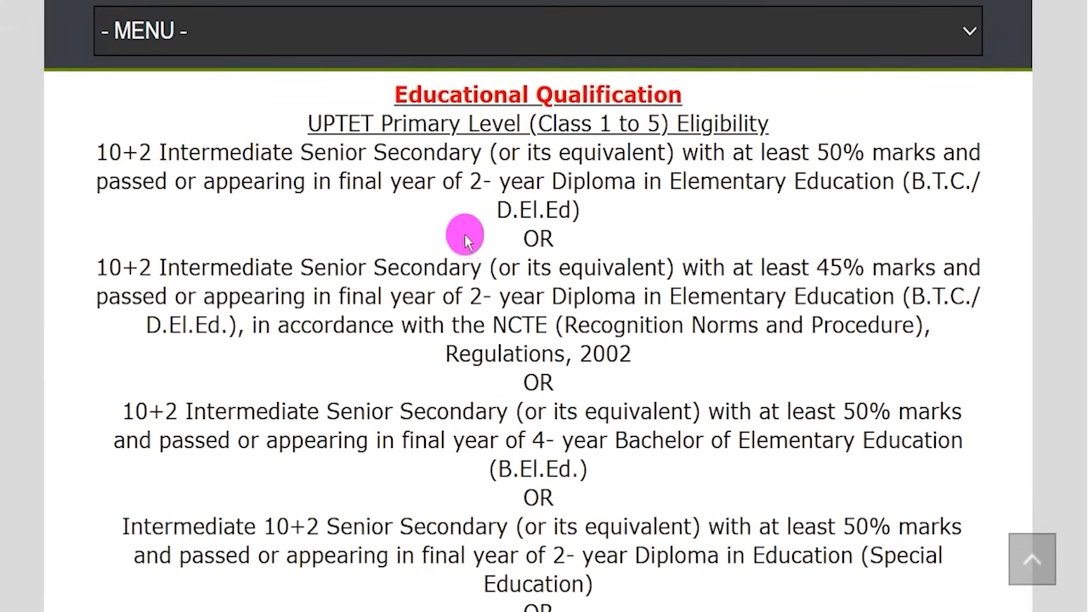
left_click_drag(109, 153, 413, 177)
scroll(296, 321, "down", 3)
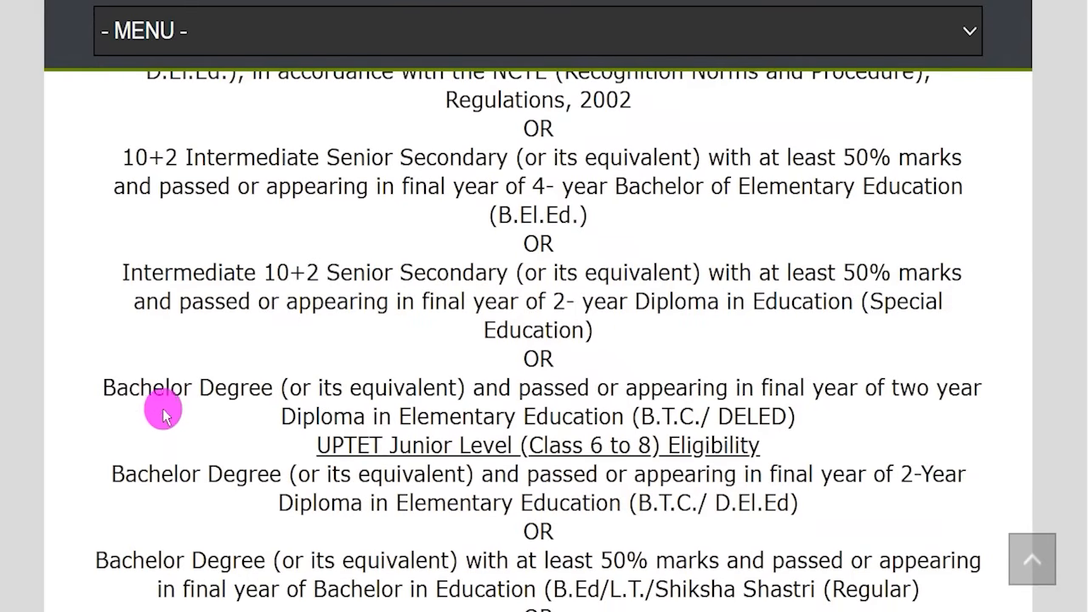
left_click_drag(154, 384, 230, 384)
scroll(365, 370, "up", 4)
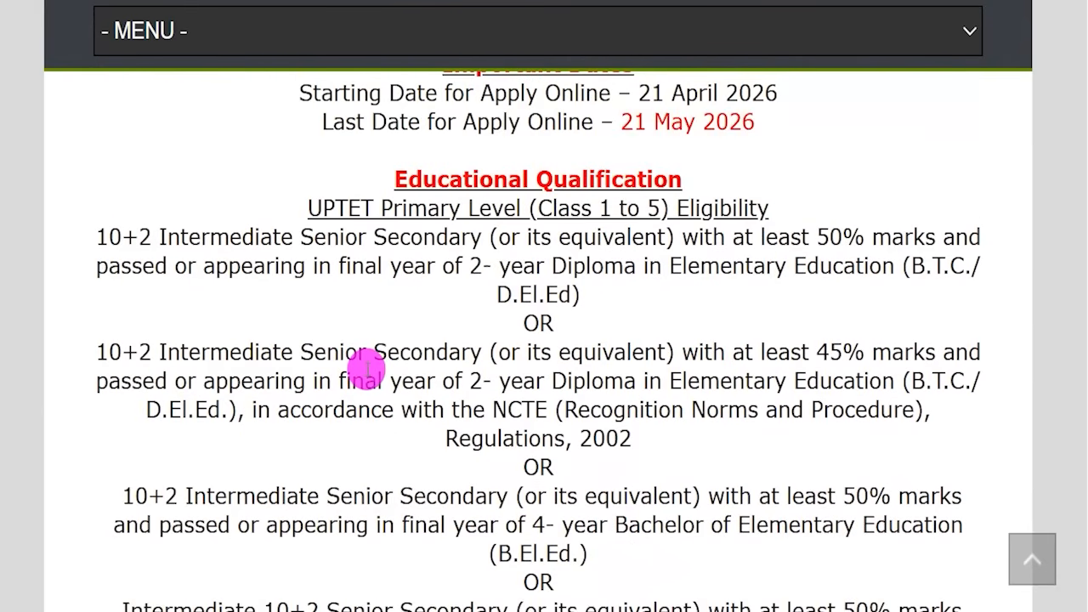
left_click_drag(911, 266, 932, 271)
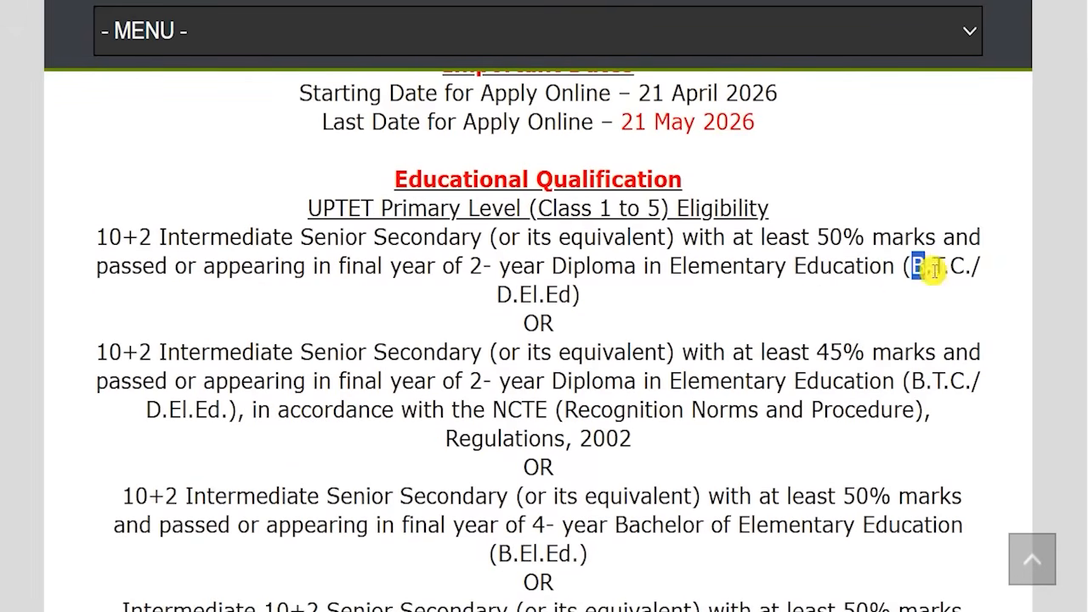
Examine the UPTET Junior Level (Class 6 to 8) eligibility, highlighting the bachelor degree, intermediate, D.El.Ed and B.Ed/L.T./Shiksha Shastri requirements.
scroll(520, 484, "down", 6)
scroll(468, 306, "up", 3)
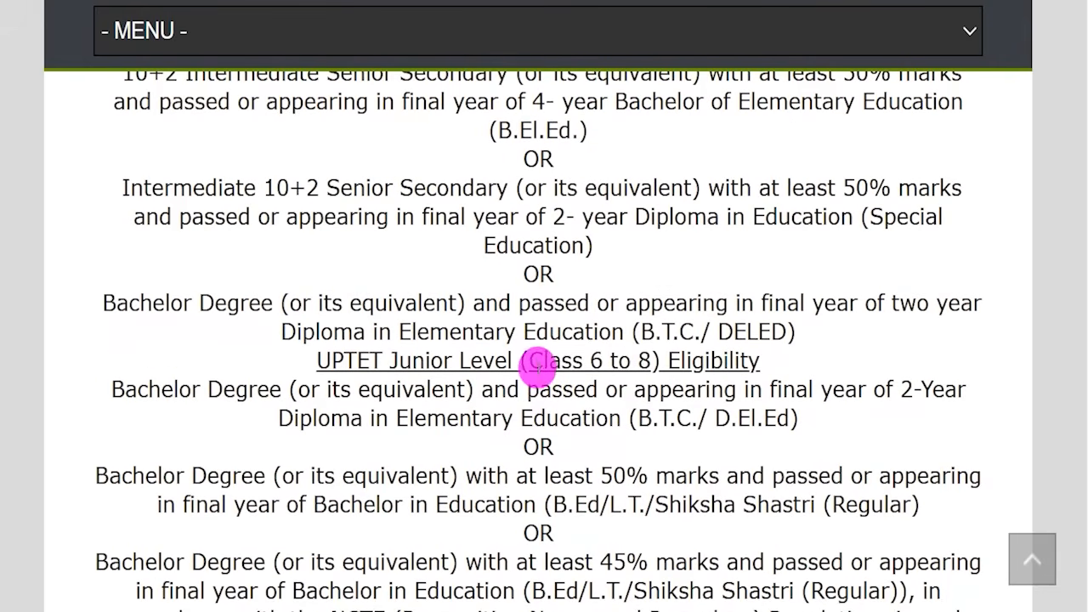
left_click_drag(539, 364, 618, 361)
scroll(485, 396, "down", 1)
left_click_drag(161, 304, 200, 304)
scroll(305, 411, "down", 2)
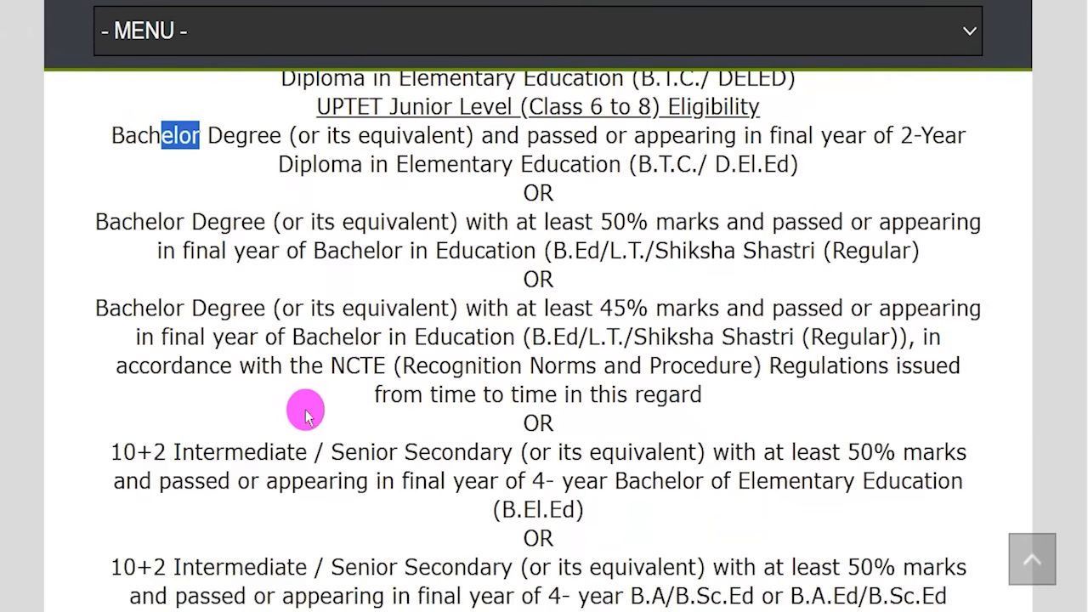
left_click_drag(195, 451, 273, 451)
scroll(360, 418, "down", 1)
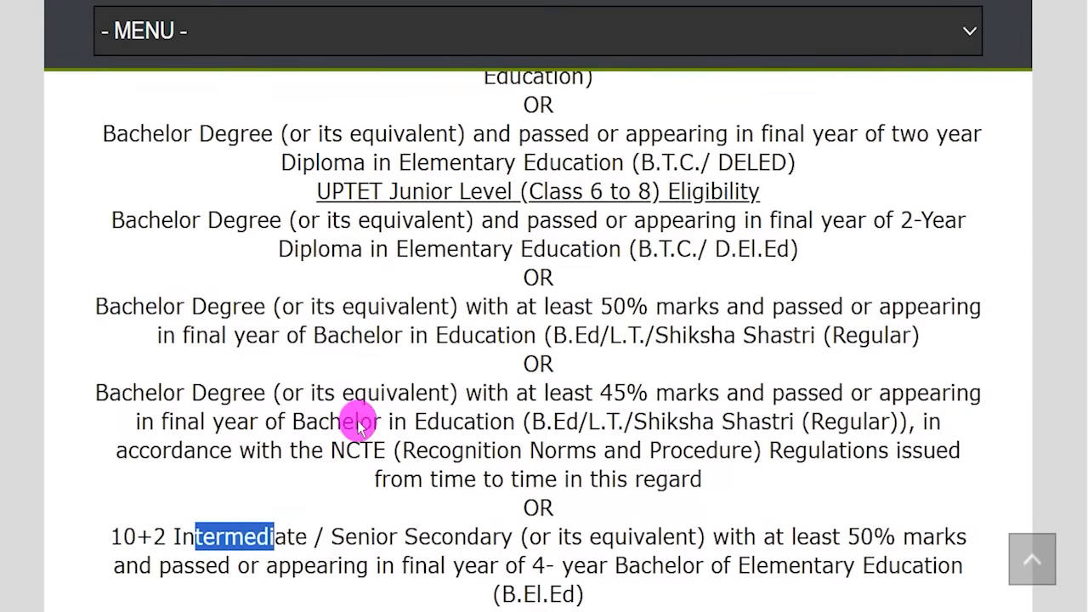
left_click_drag(653, 248, 763, 249)
left_click_drag(564, 334, 782, 336)
scroll(550, 323, "down", 2)
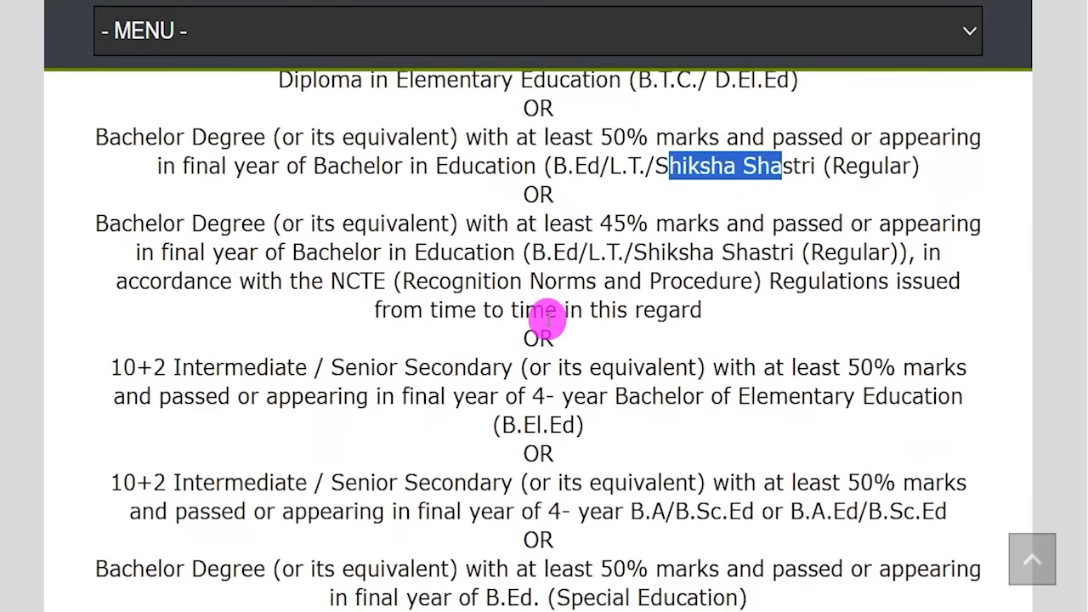
scroll(506, 340, "down", 2)
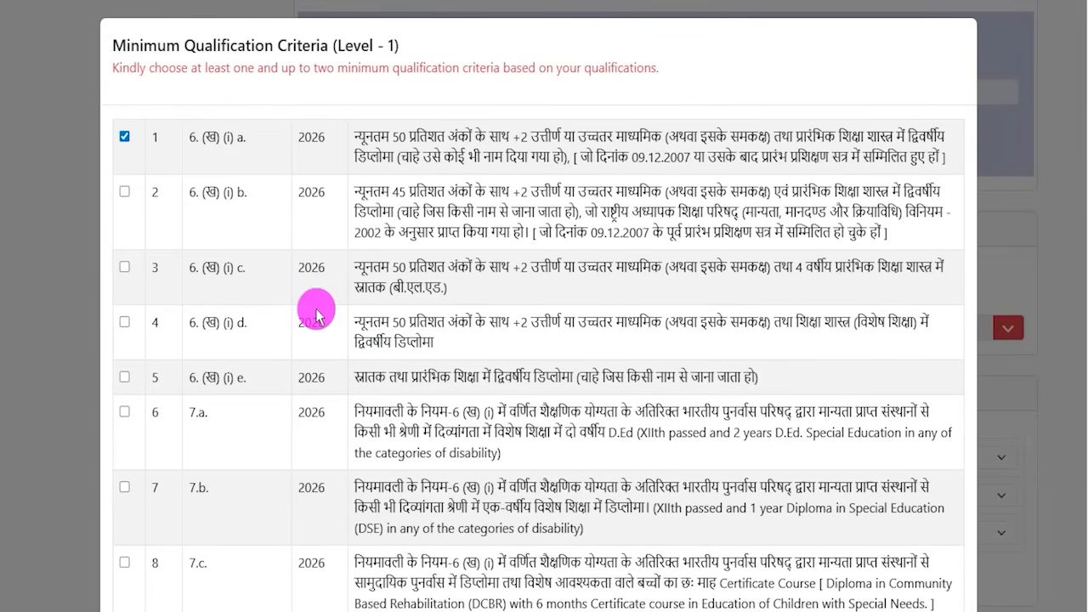
Set the Level - 1 minimum qualification criterion to 6. (ख) (i) b. instead of 6. (ख) (i) a. and submit it.
left_click_drag(346, 45, 384, 45)
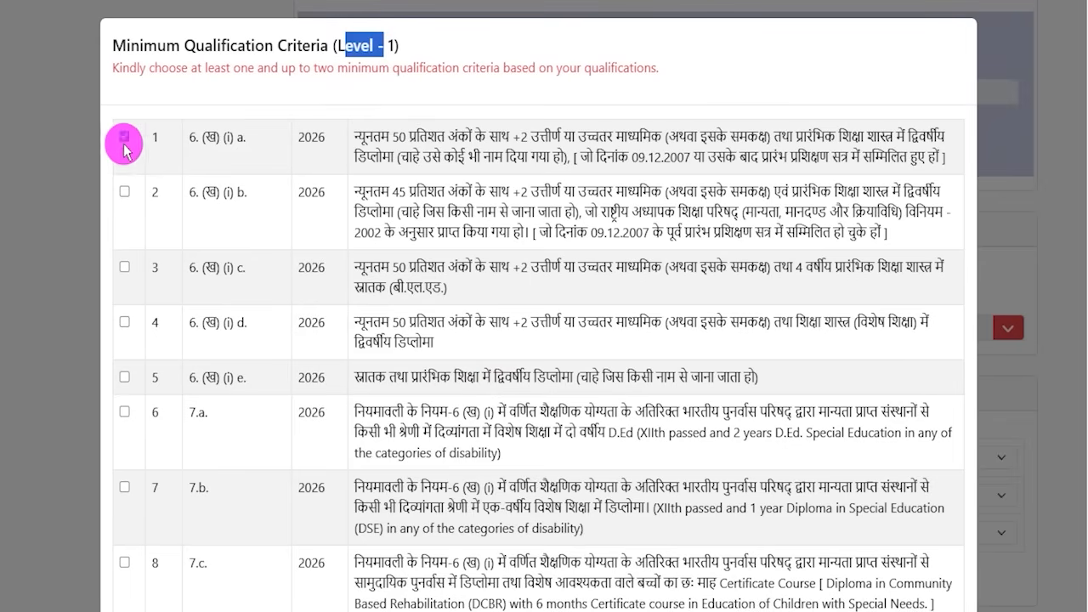
left_click(125, 183)
left_click(124, 136)
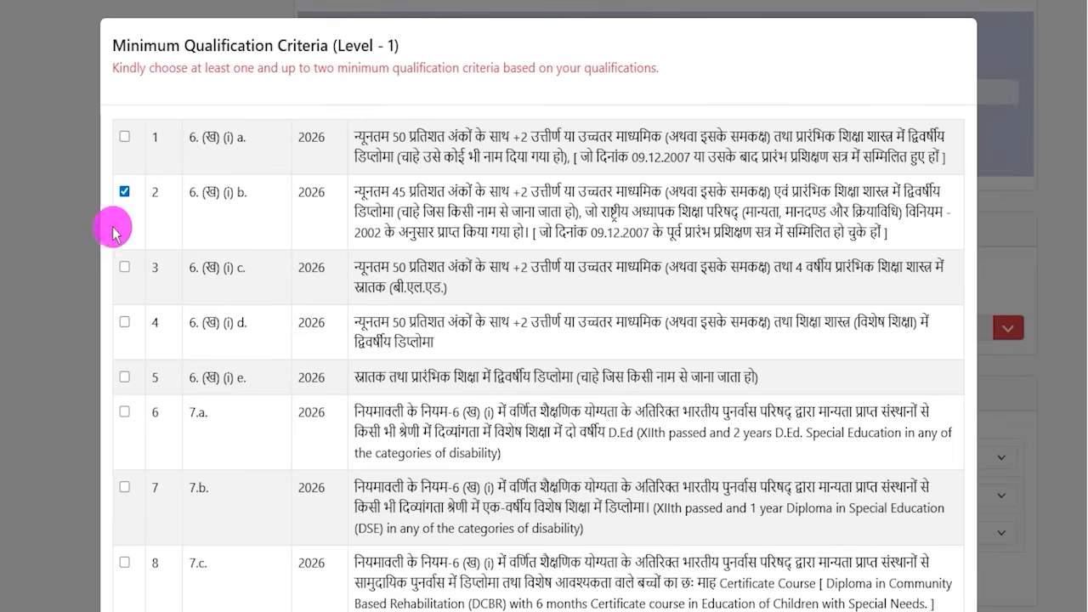
scroll(791, 306, "down", 10)
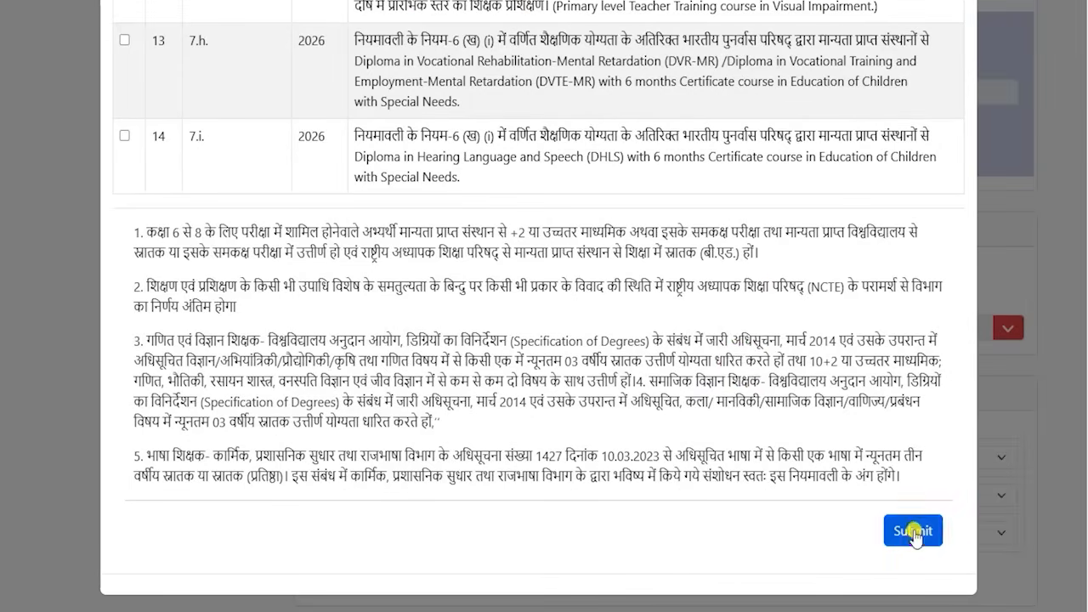
left_click(913, 531)
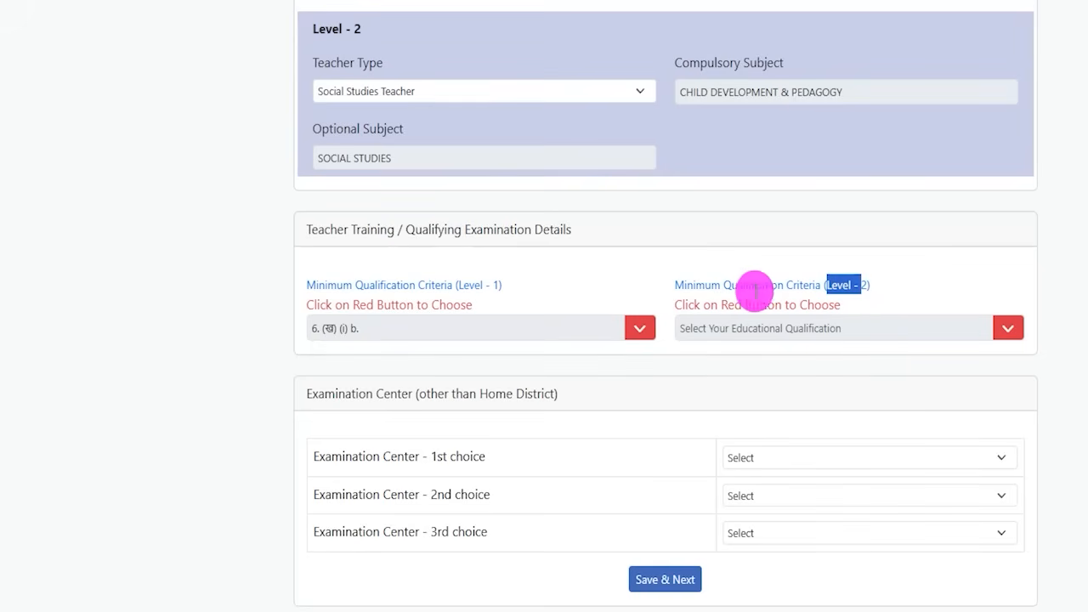
Choose 6. (ख) (ii) b. as the Level - 2 minimum qualification criterion and submit it.
left_click(1006, 328)
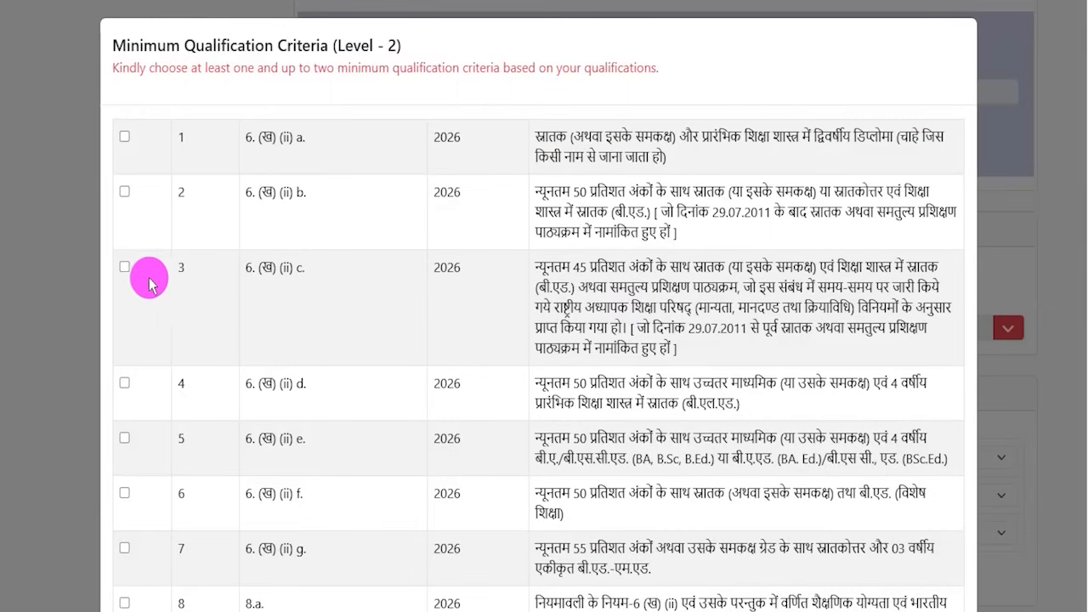
left_click(125, 194)
scroll(586, 352, "down", 10)
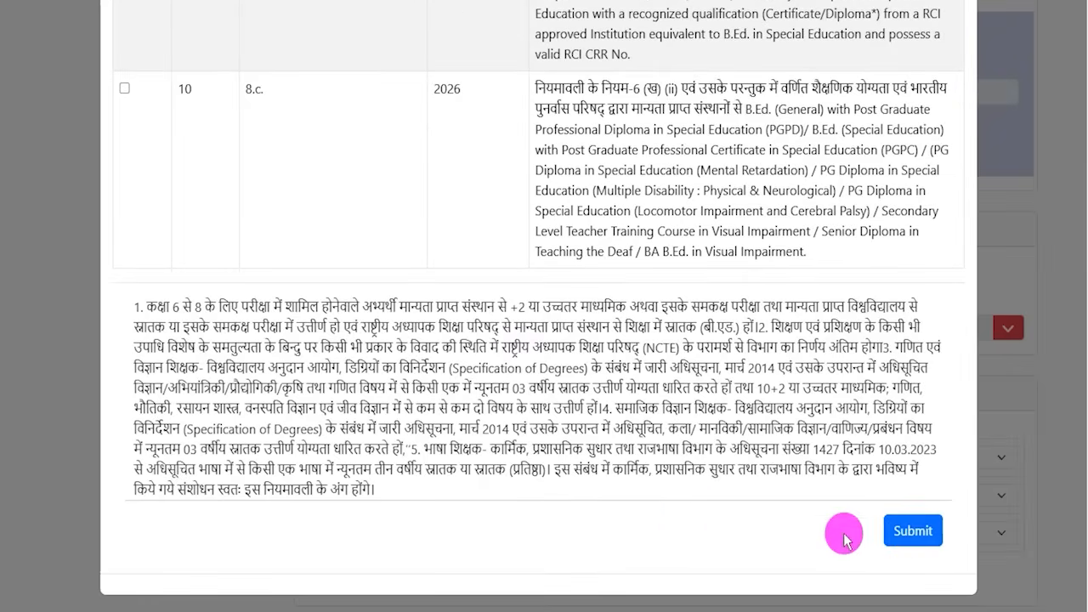
left_click(913, 532)
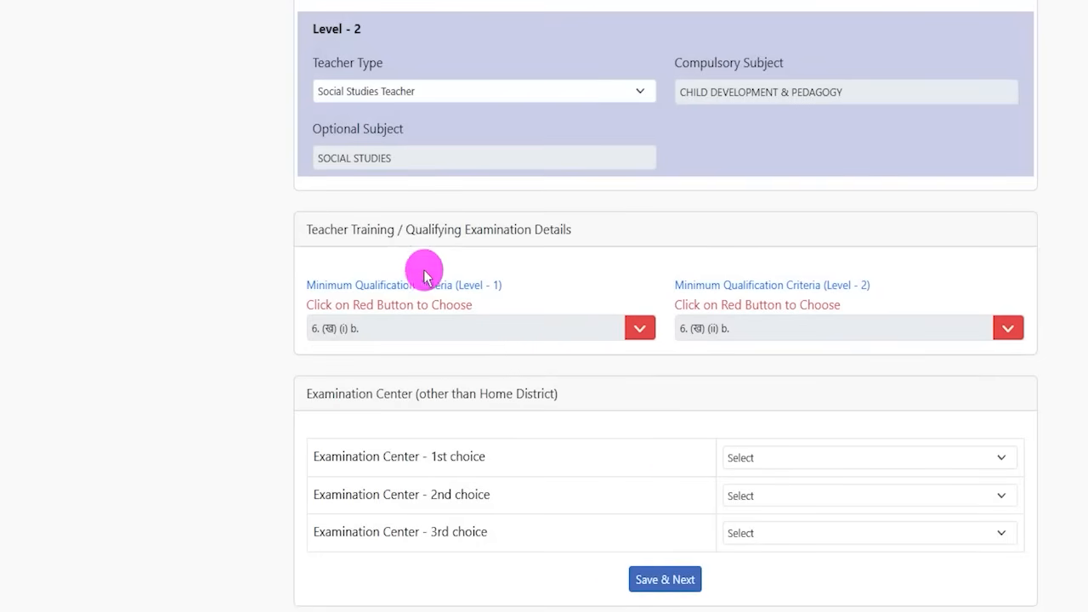
Reopen the Level - 1 minimum qualification criteria to review the list and submit the existing choice again.
left_click_drag(415, 230, 522, 230)
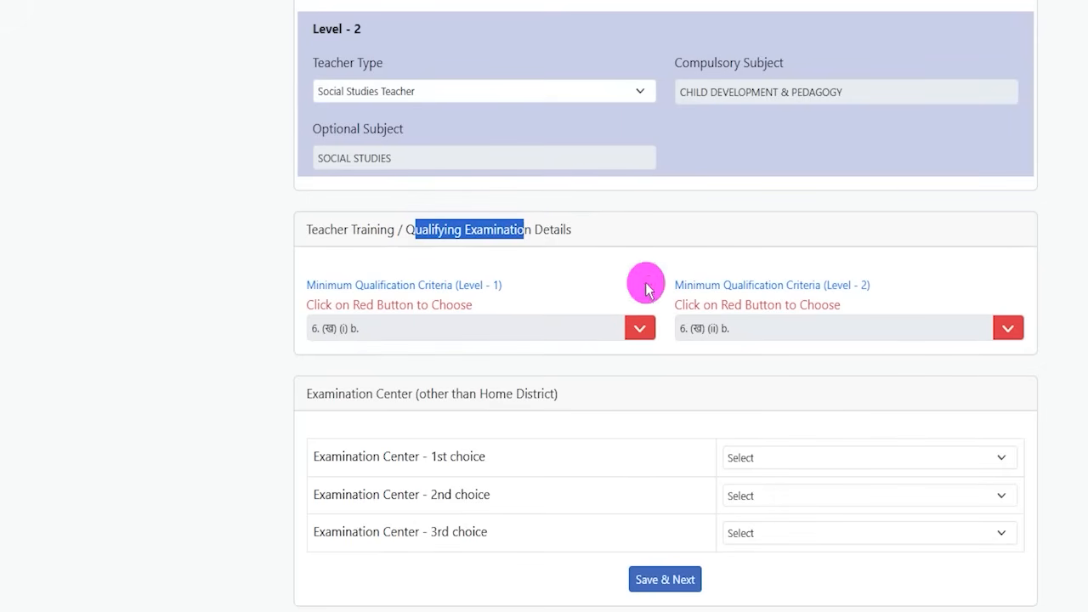
left_click(646, 335)
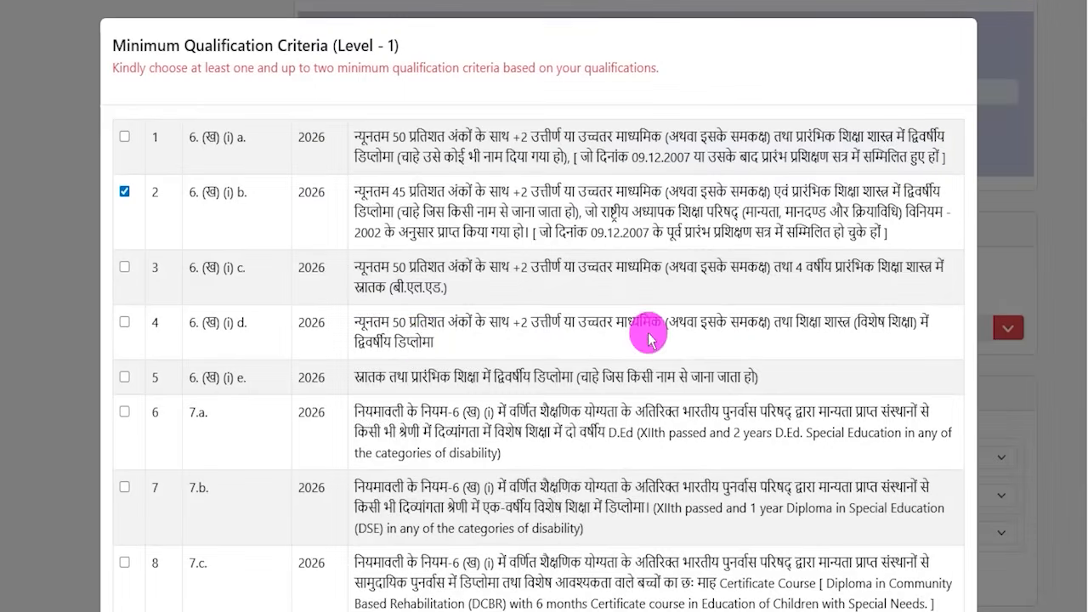
scroll(564, 343, "down", 10)
left_click(912, 530)
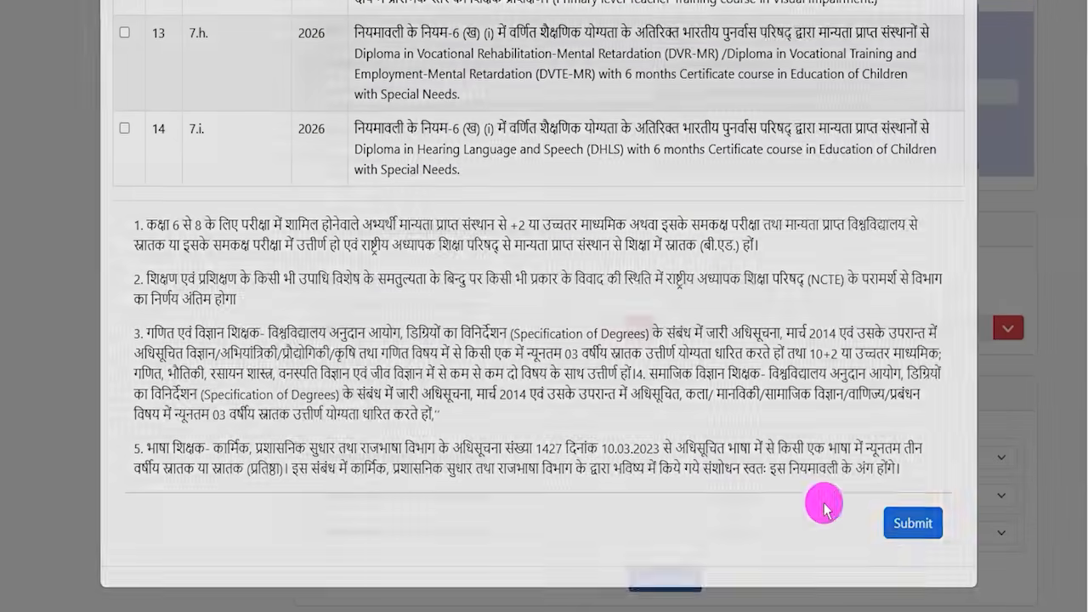
Set the examination center choices to LATEHAR as 1st, PAKUR as 2nd and GIRIDIH as 3rd.
left_click_drag(325, 395, 473, 422)
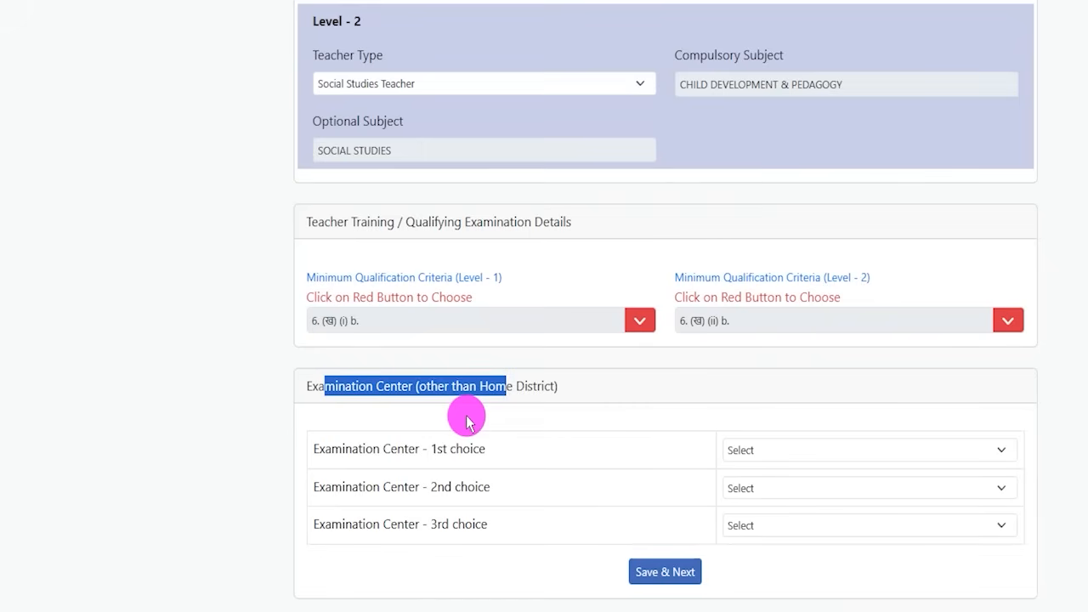
left_click_drag(408, 449, 449, 449)
left_click(809, 453)
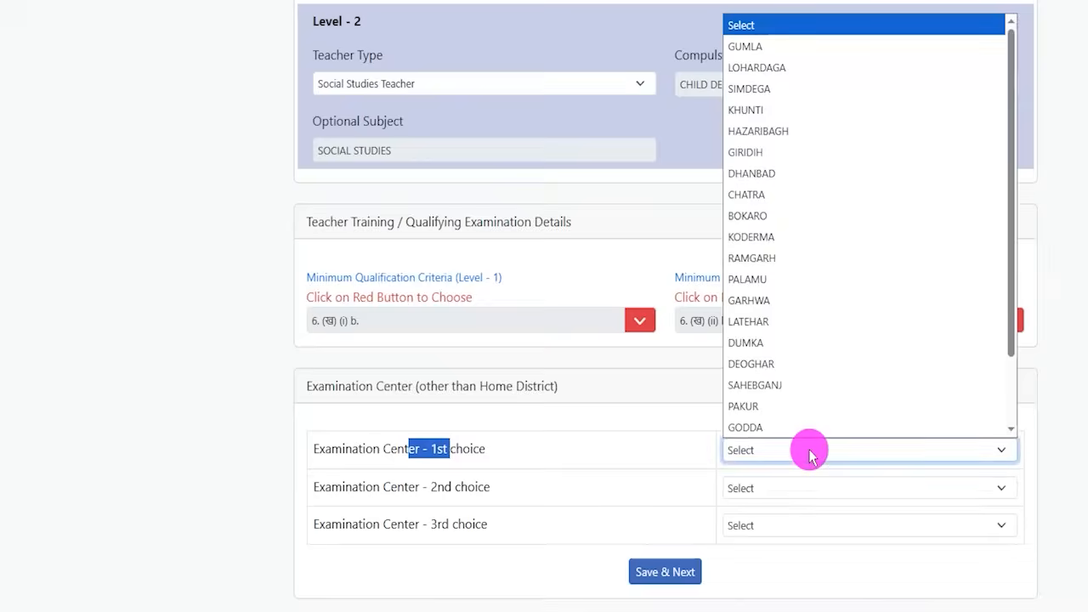
left_click(756, 321)
left_click(762, 493)
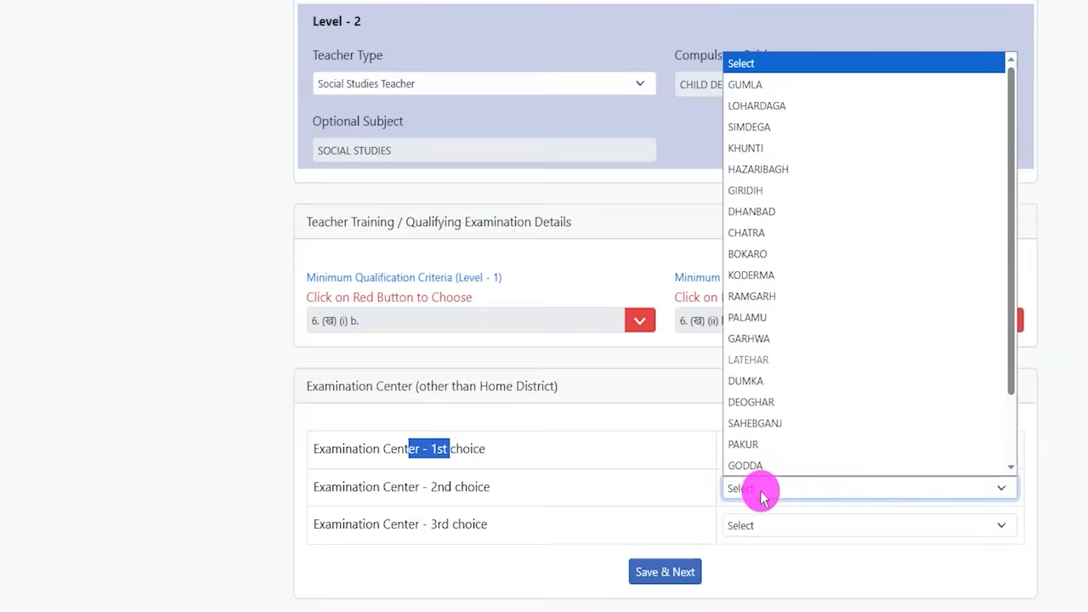
left_click(753, 444)
left_click(760, 524)
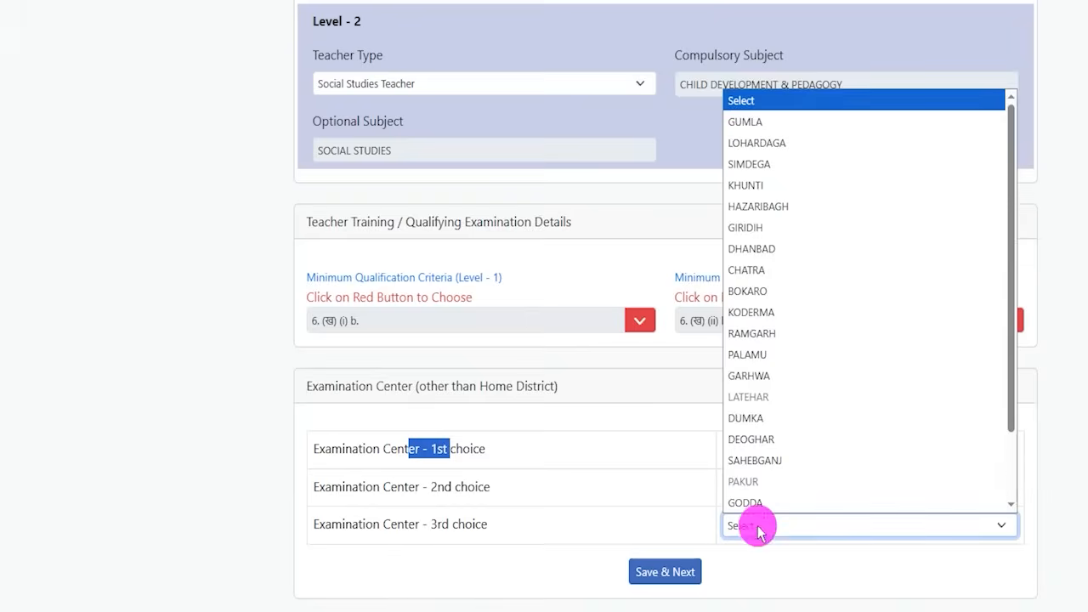
left_click(752, 228)
Go over the three examination center choices and save the section to continue with the application form.
left_click(396, 443)
left_click_drag(352, 449, 443, 445)
left_click(762, 442)
left_click(765, 447)
left_click_drag(422, 485, 466, 488)
left_click_drag(430, 524, 473, 524)
left_click(782, 487)
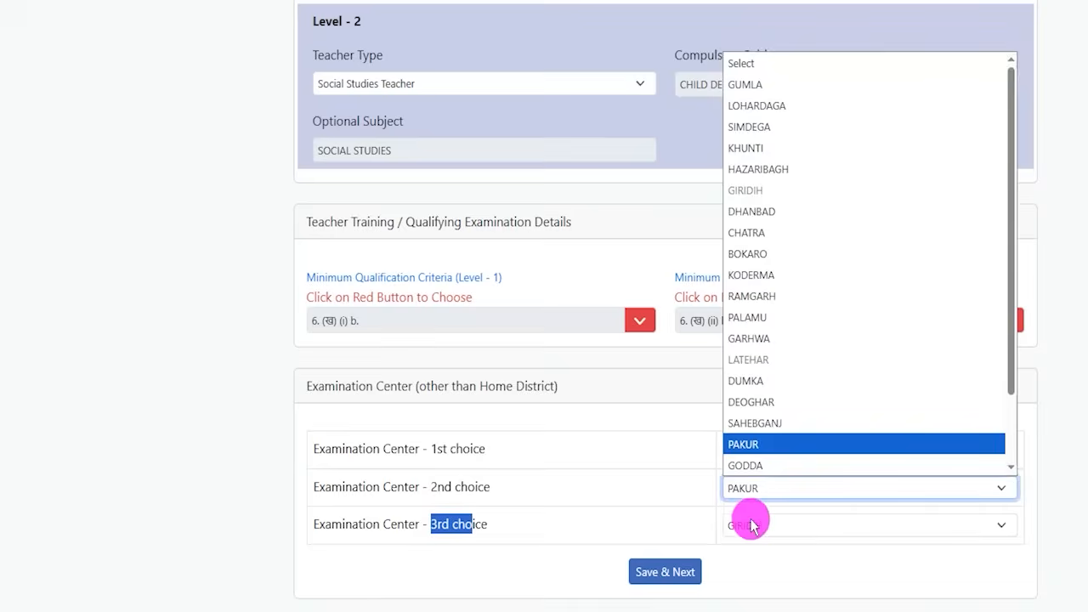
left_click(749, 525)
left_click(493, 561)
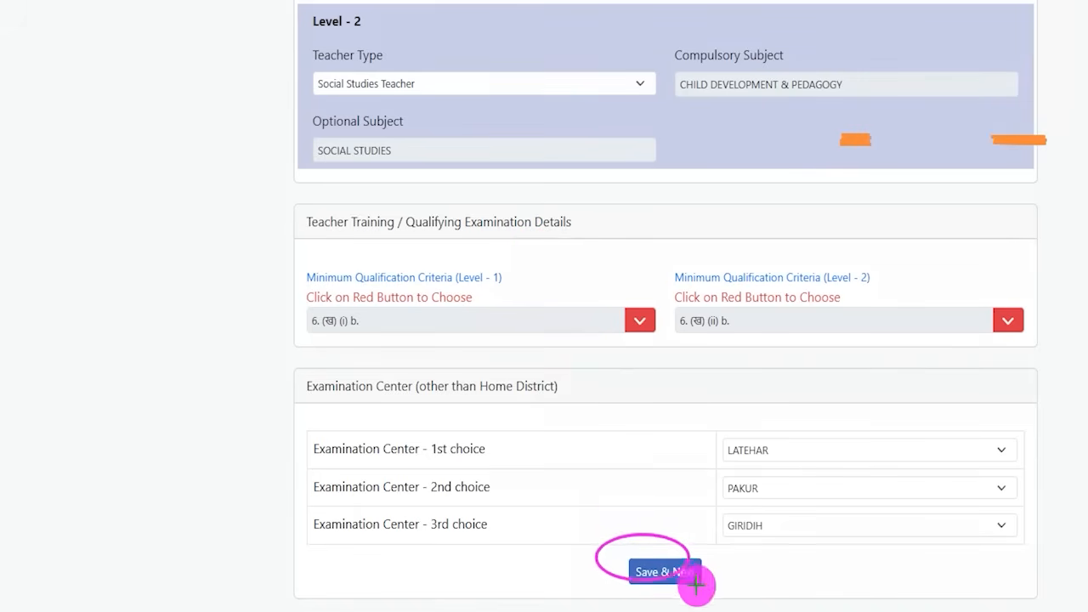
left_click(665, 572)
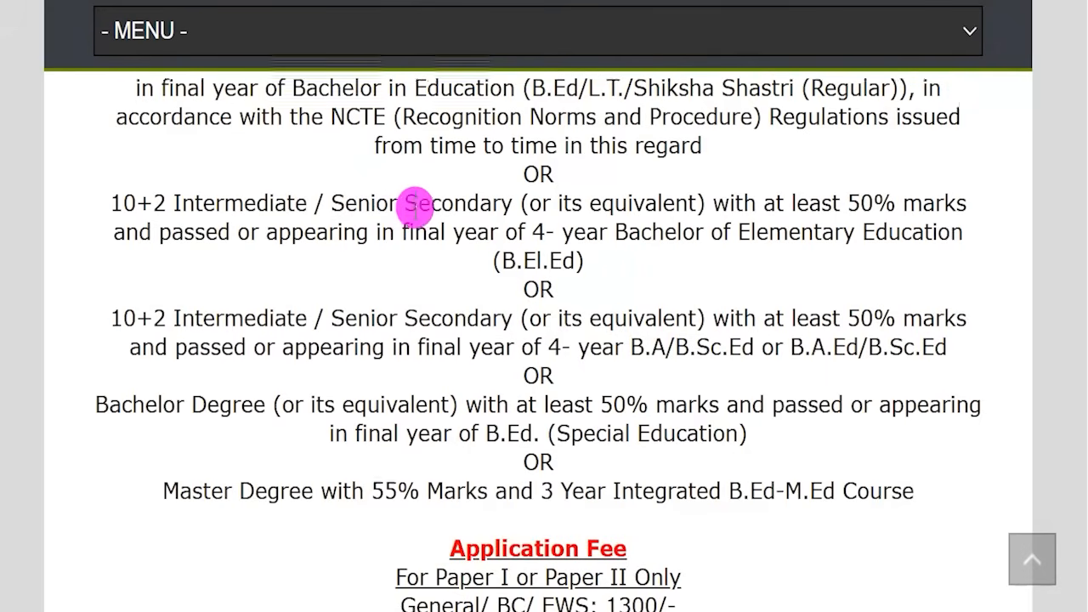
Review the Primary Level (Class 1 to 5) eligibility on the notification web page, highlighting the class range, intermediate and bachelor degree requirements.
scroll(414, 206, "up", 8)
scroll(414, 206, "up", 3)
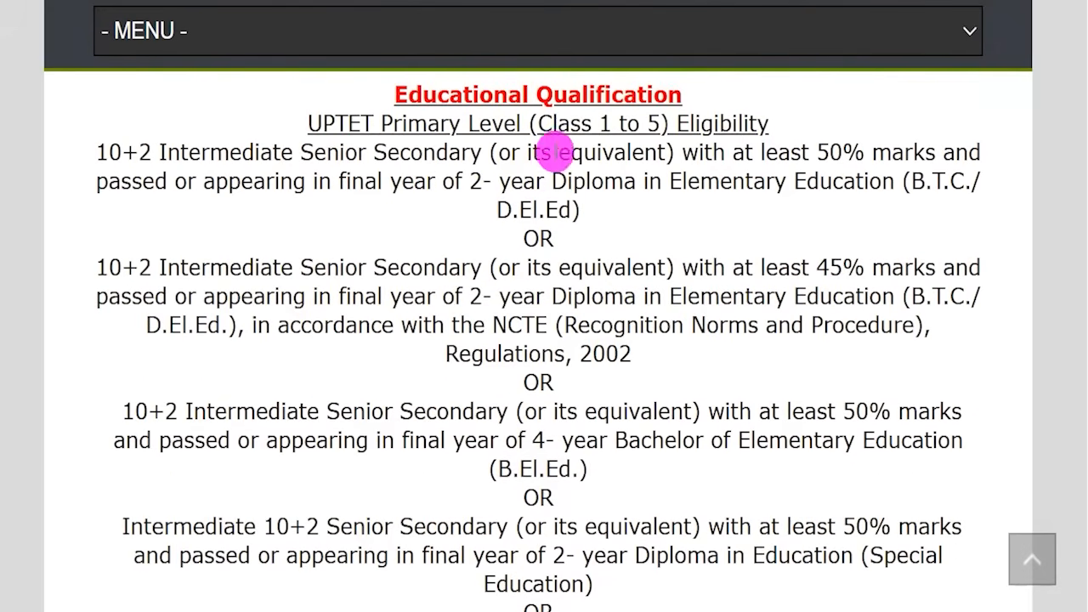
left_click_drag(540, 125, 627, 124)
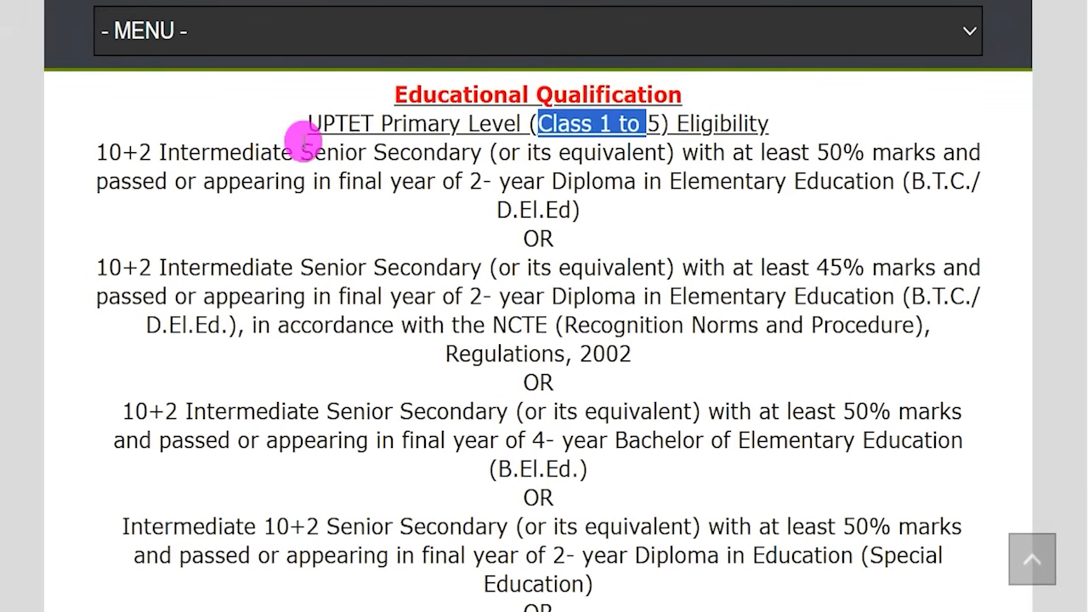
left_click_drag(156, 154, 255, 154)
scroll(213, 357, "down", 3)
scroll(223, 349, "down", 1)
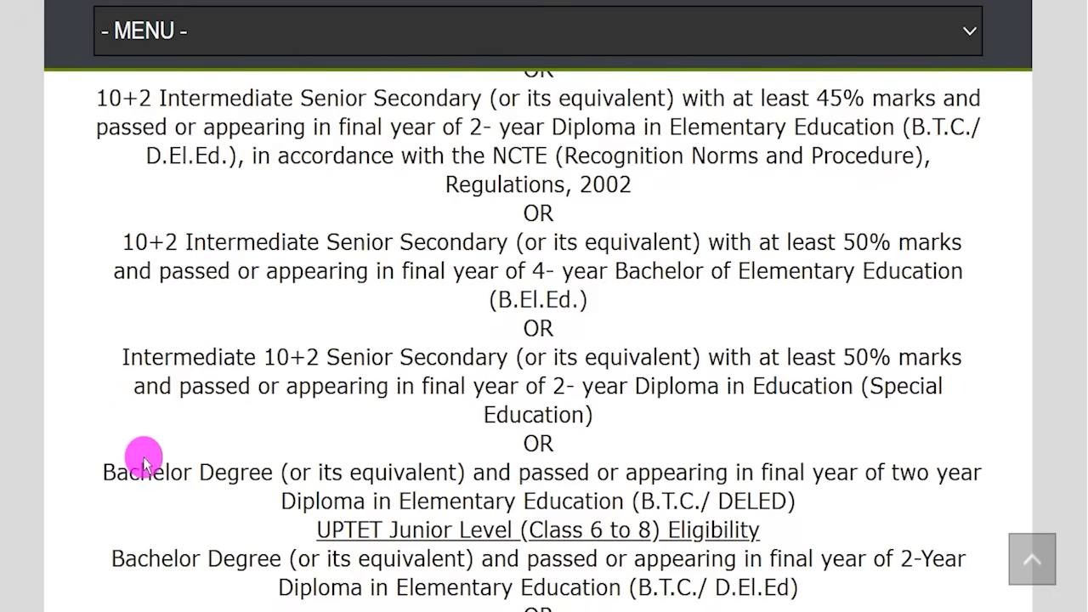
left_click_drag(136, 472, 249, 476)
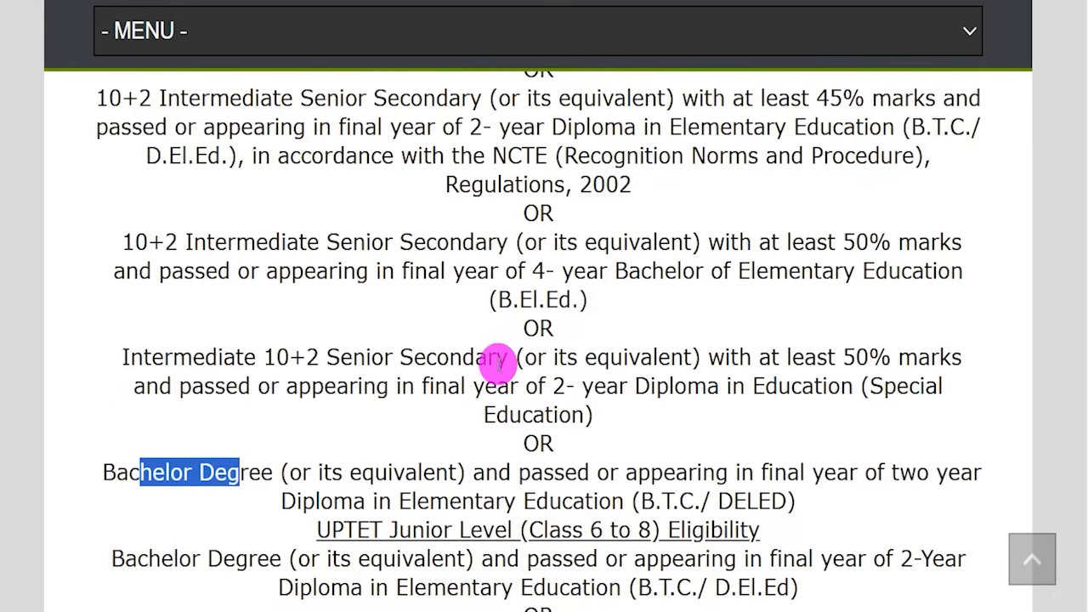
scroll(498, 364, "up", 3)
scroll(498, 365, "up", 2)
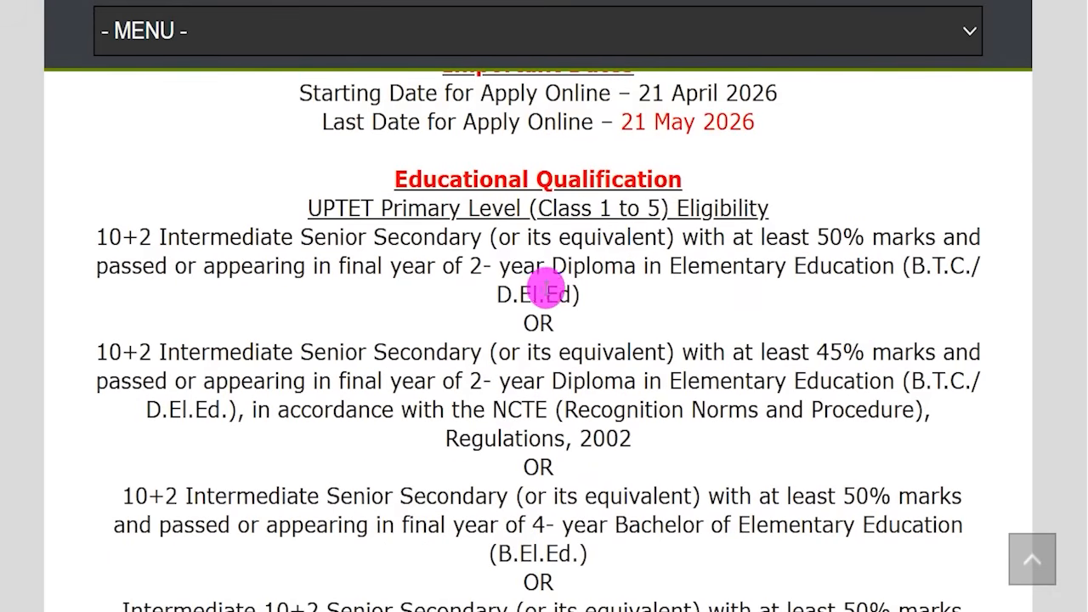
Review the Junior Level (Class 6 to 8) bachelor and intermediate requirements, highlighting B.T.C./D.El.Ed and Shiksha Shastri.
scroll(502, 331, "down", 6)
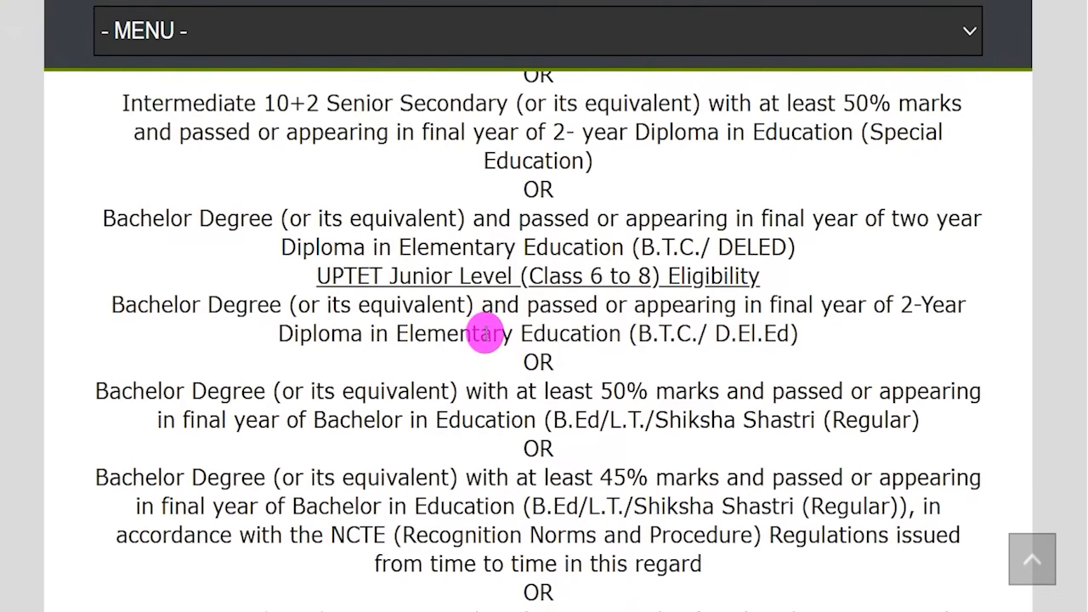
left_click_drag(538, 283, 626, 283)
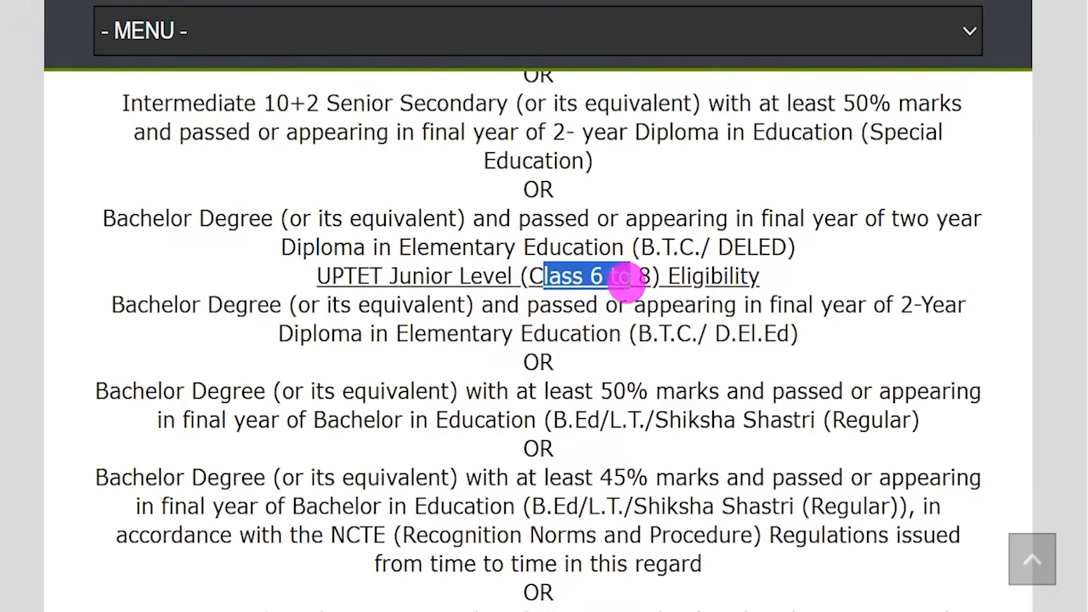
scroll(523, 302, "down", 2)
left_click_drag(172, 139, 219, 138)
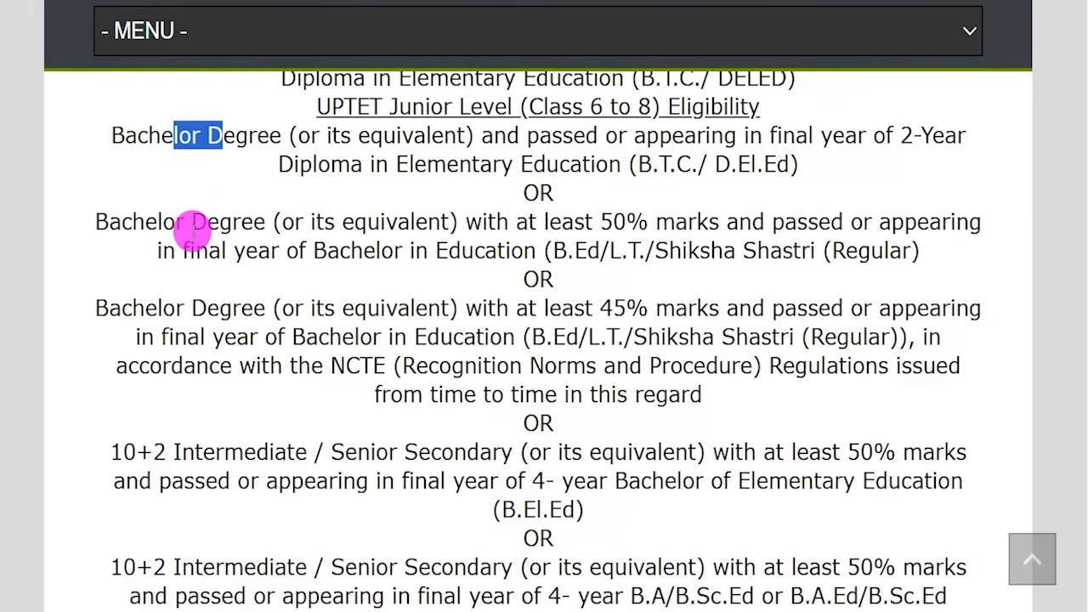
left_click_drag(191, 223, 269, 251)
left_click_drag(163, 451, 269, 451)
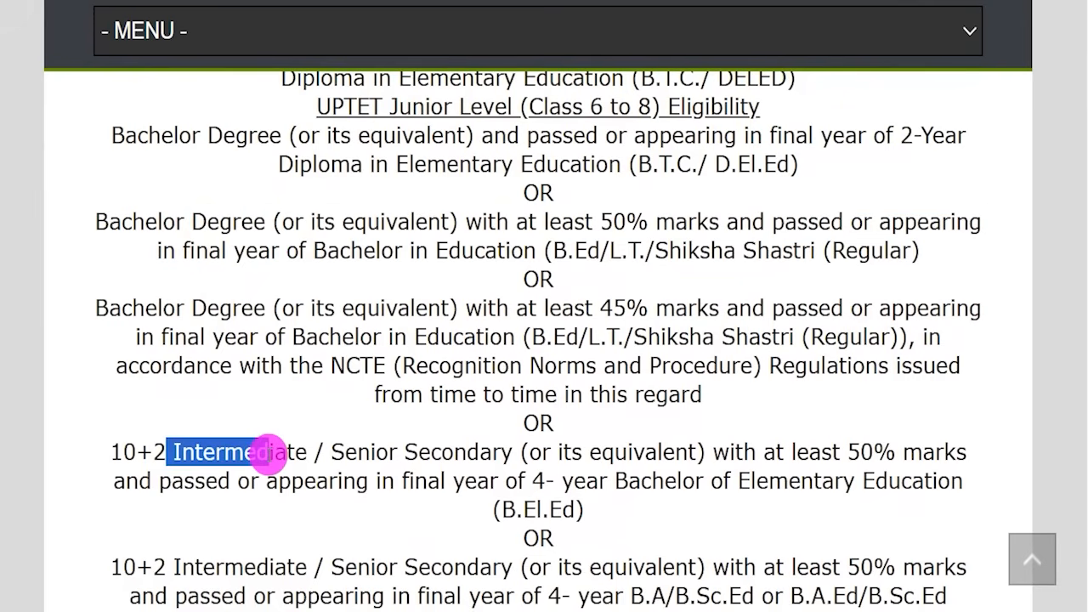
left_click_drag(629, 164, 741, 164)
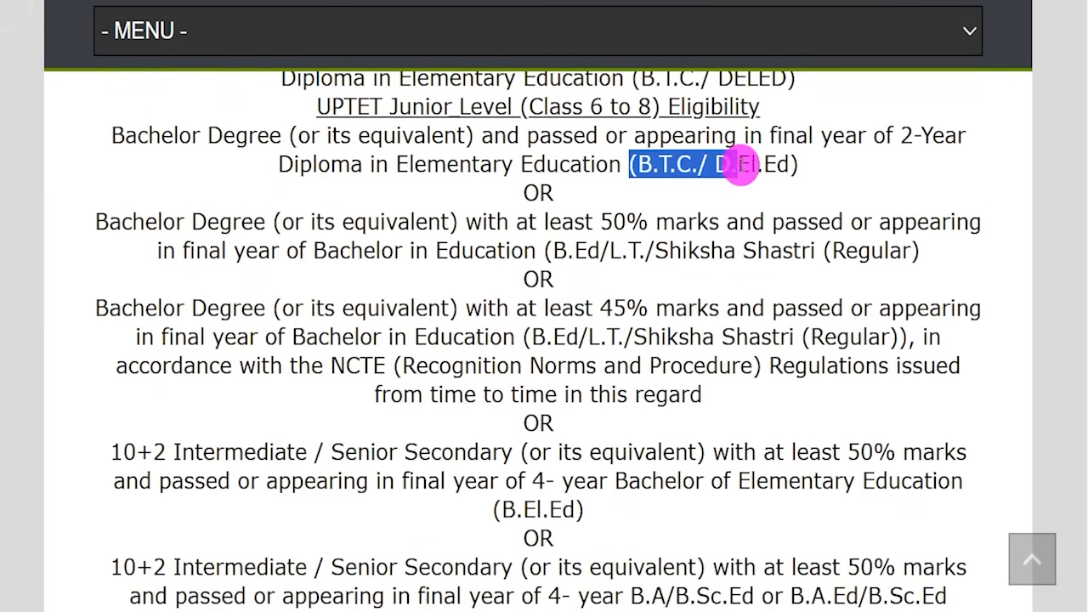
left_click(625, 248)
left_click_drag(662, 251, 737, 254)
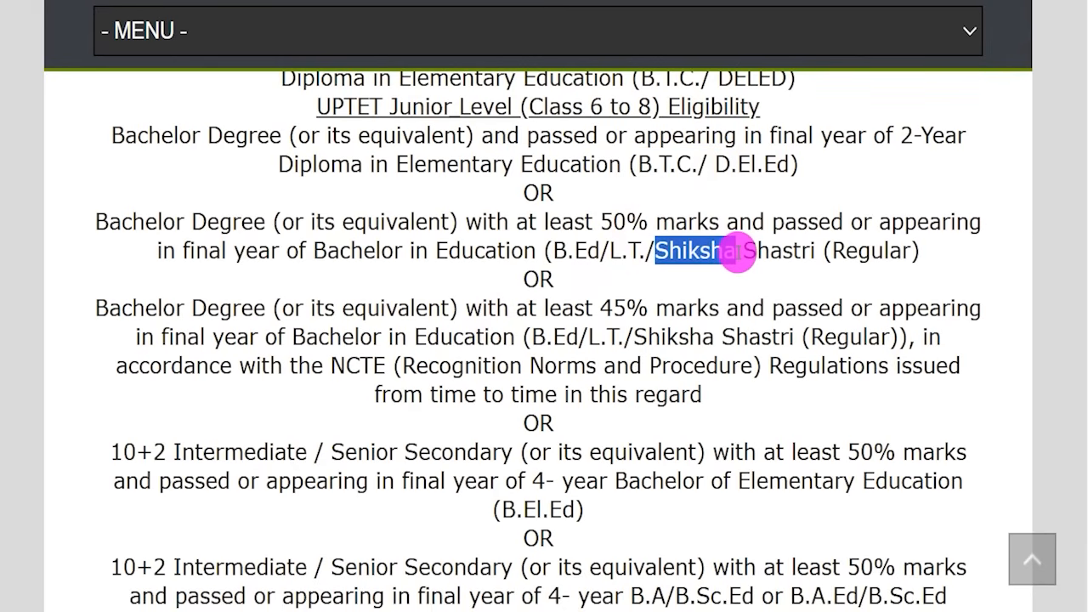
Examine the remaining Junior Level options, highlighting B.El.Ed, B.A/B.Sc.Ed, B.A.Ed/B.Sc.Ed and the master degree with 3 Year Integrated B.Ed-M.Ed.
left_click_drag(505, 508, 573, 508)
scroll(568, 416, "down", 2)
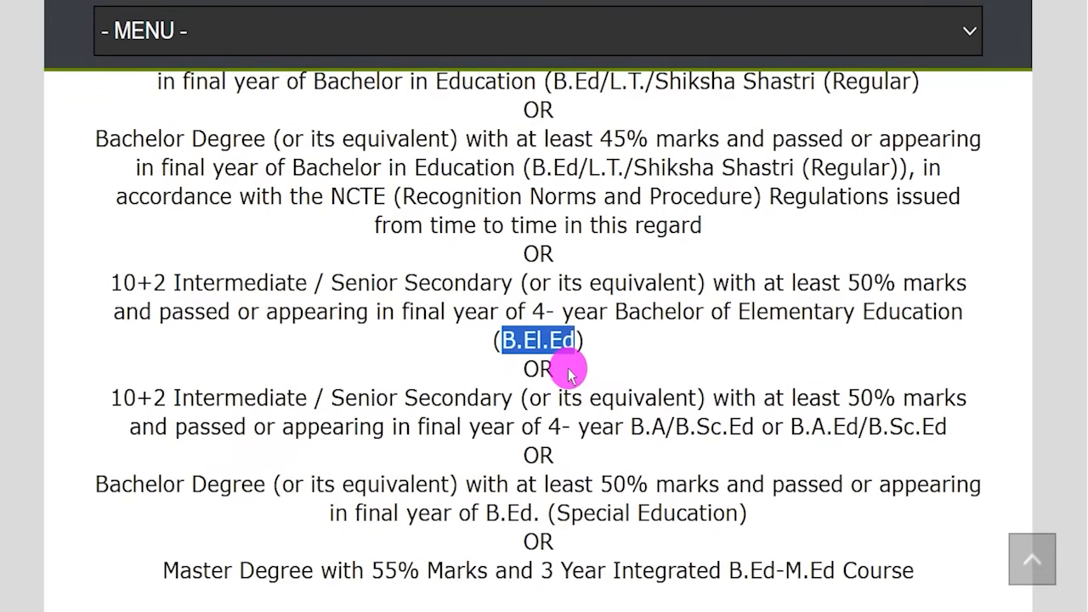
left_click_drag(633, 426, 712, 427)
left_click(798, 425)
left_click_drag(793, 425, 903, 425)
scroll(631, 427, "down", 1)
left_click_drag(507, 485, 773, 485)
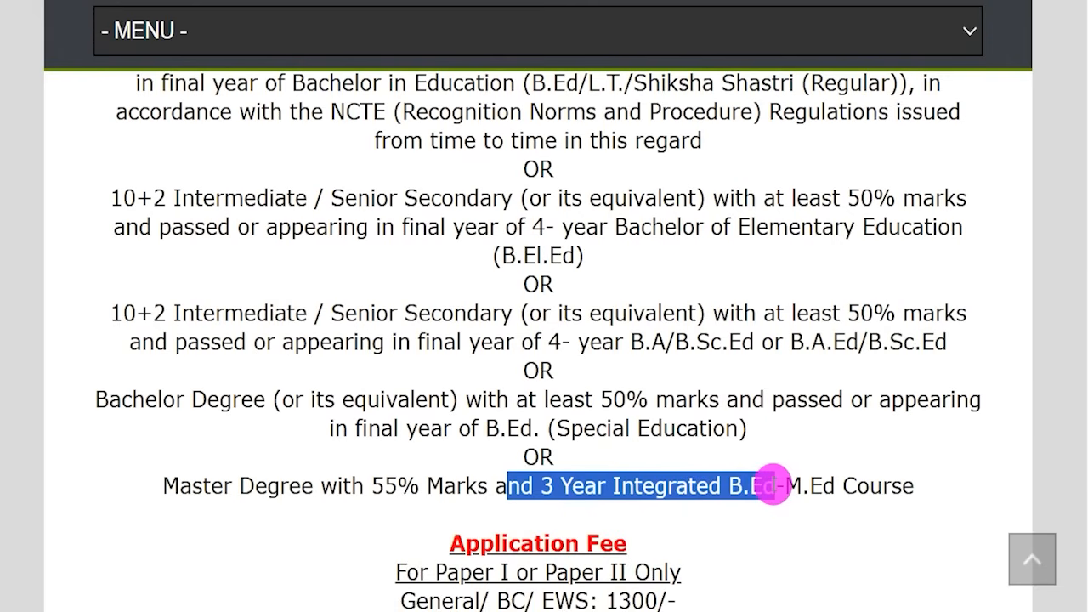
left_click_drag(384, 486, 763, 488)
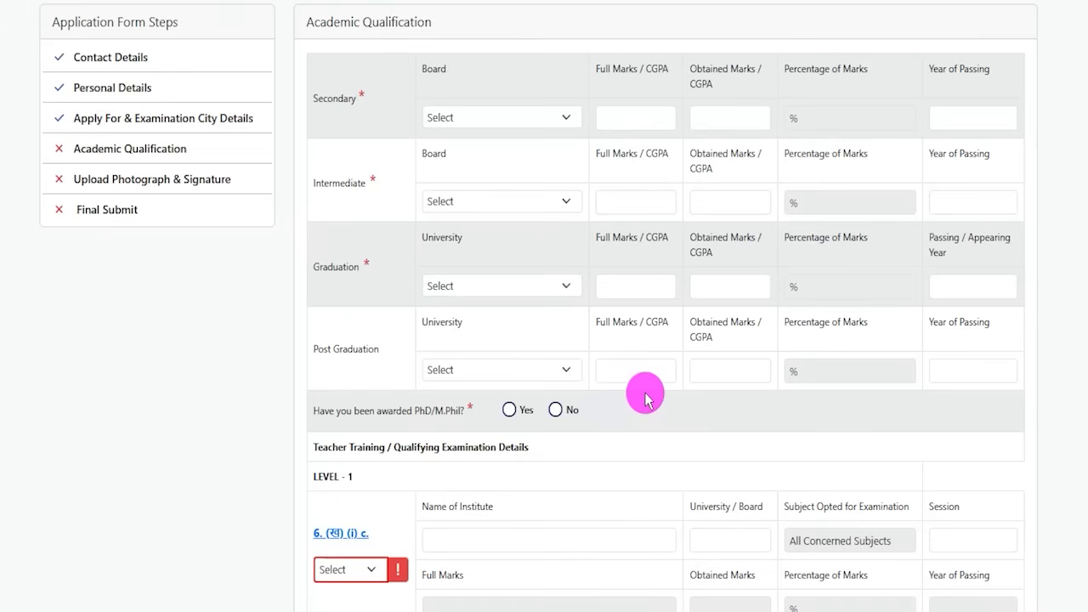
Highlight the Teacher Training and Academic Qualification headings, and choose CBSE as the Secondary board.
left_click_drag(328, 445, 479, 447)
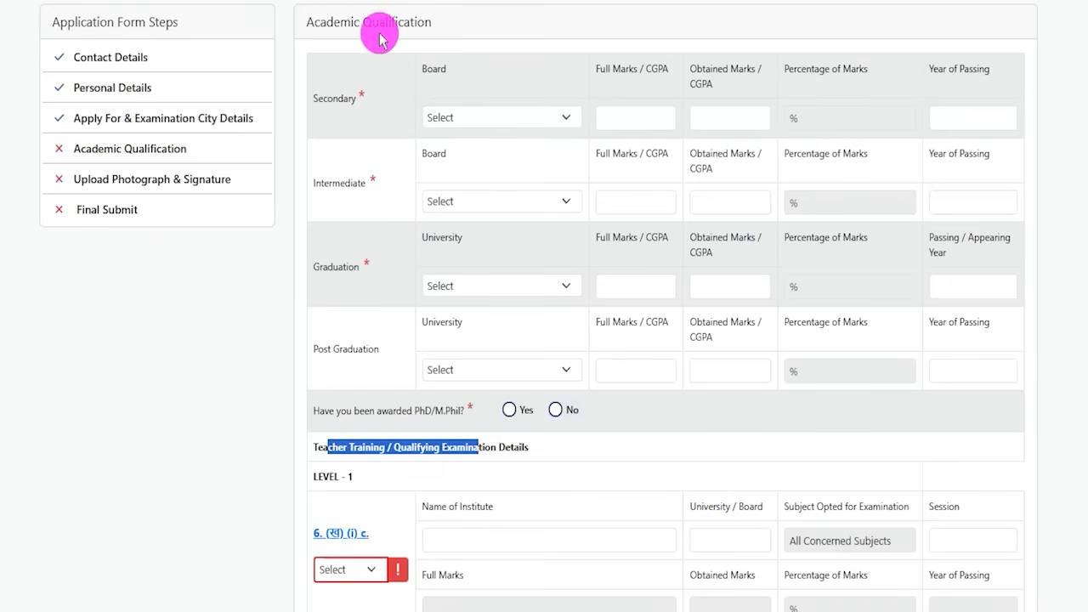
left_click_drag(334, 22, 456, 20)
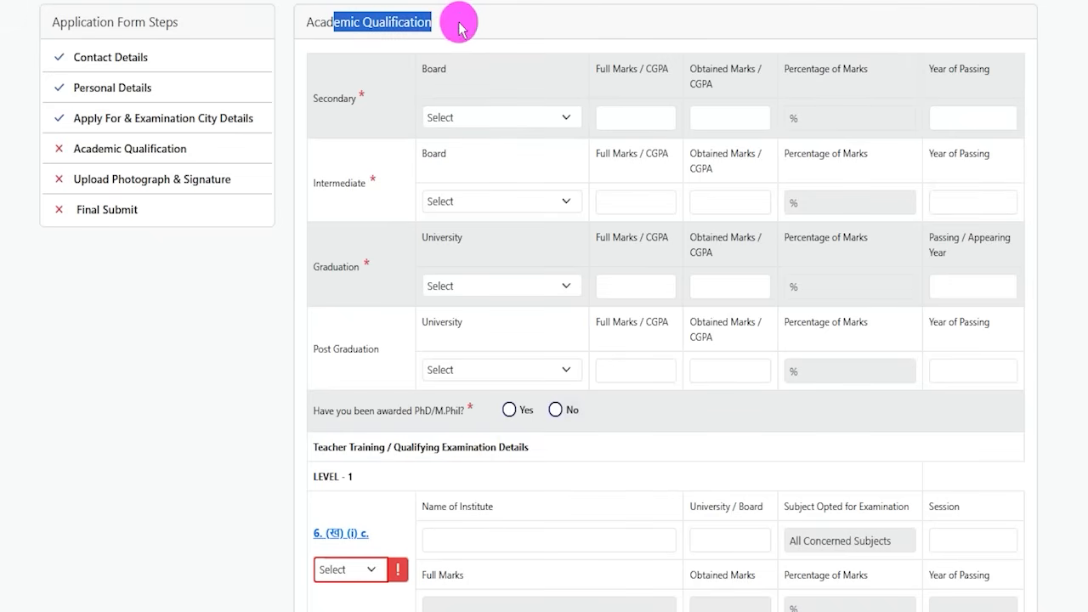
left_click(321, 95)
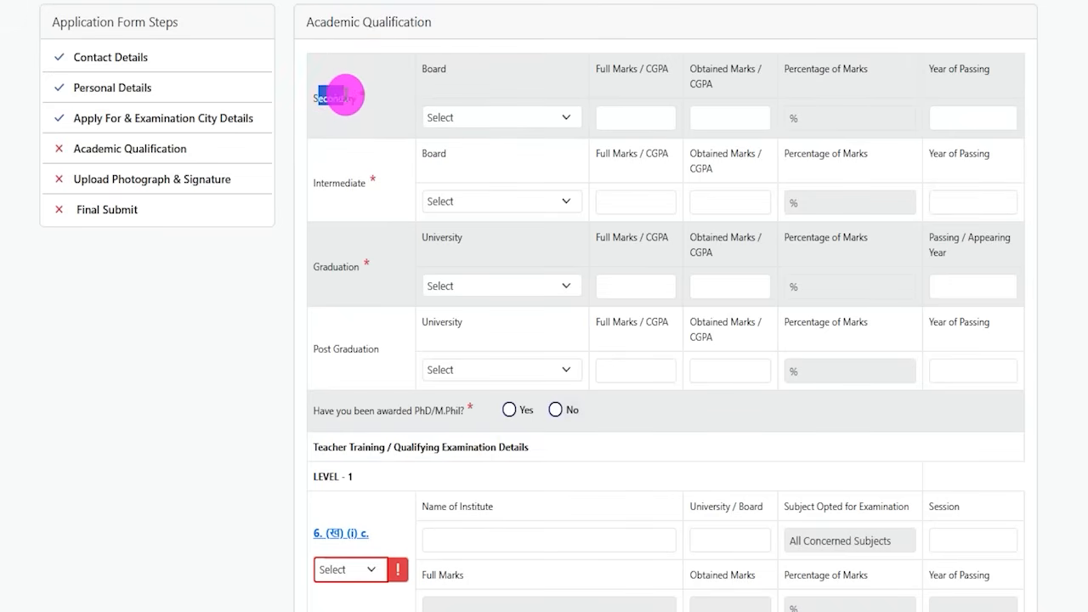
left_click_drag(425, 75, 462, 111)
left_click(463, 117)
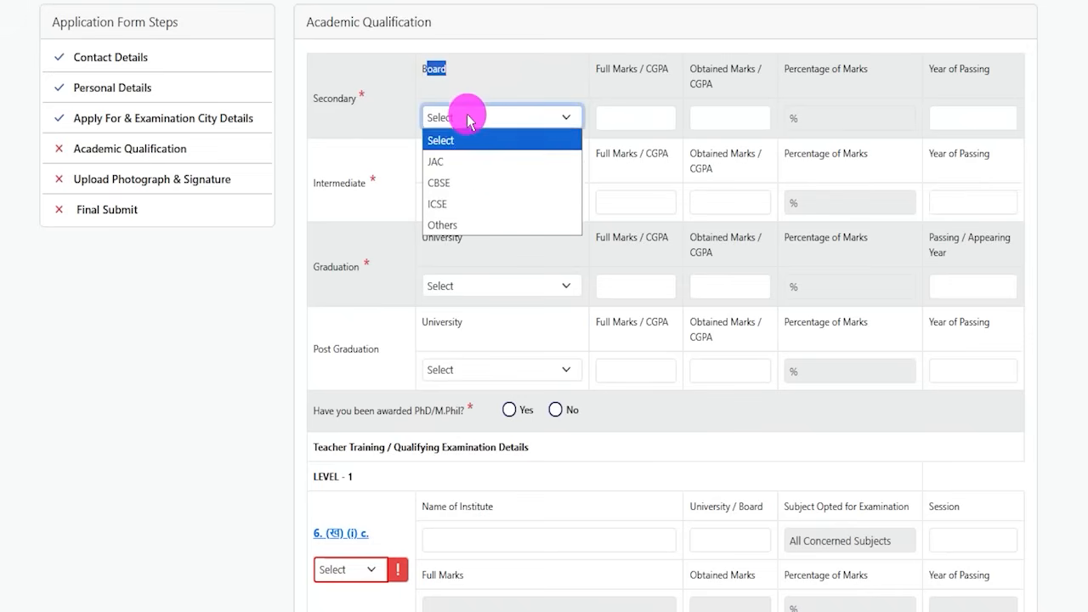
left_click(463, 183)
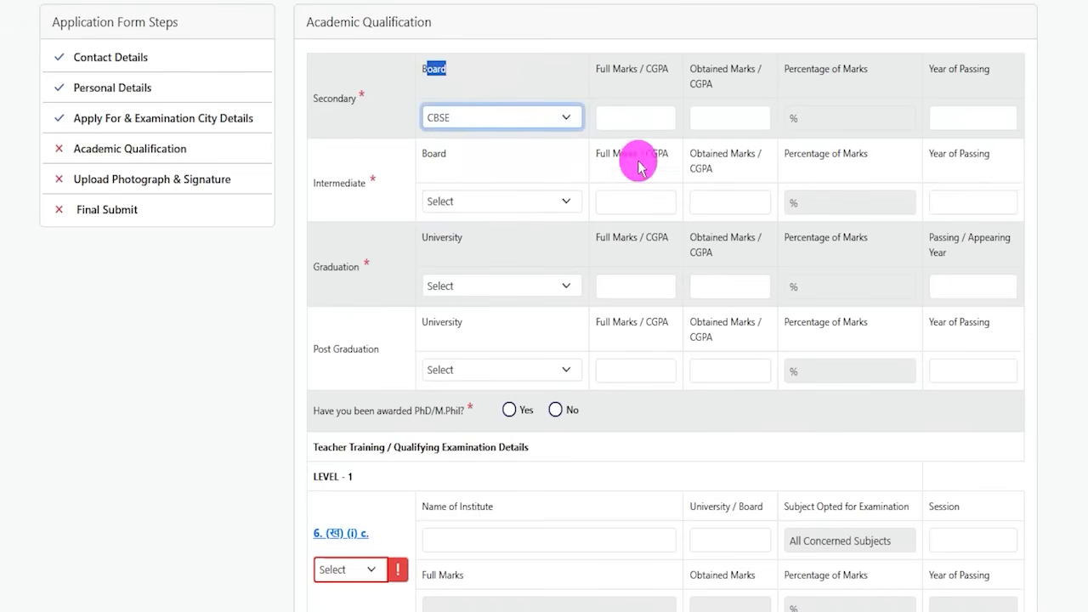
Fill in the Secondary row with full marks 650, obtained marks 450 and year of passing 2017.
left_click(628, 119)
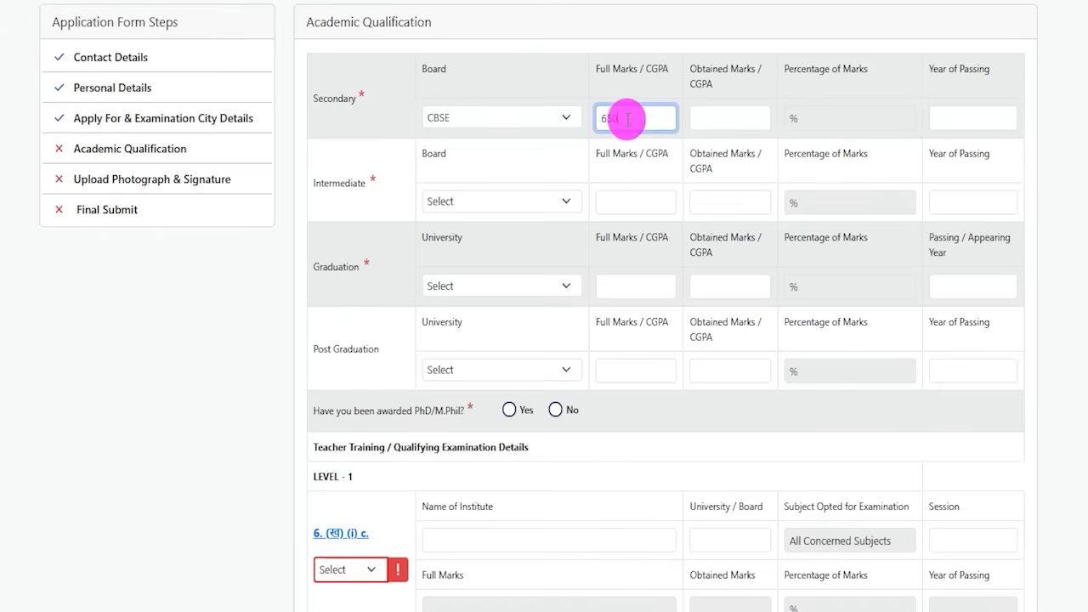
type("650")
left_click(714, 116)
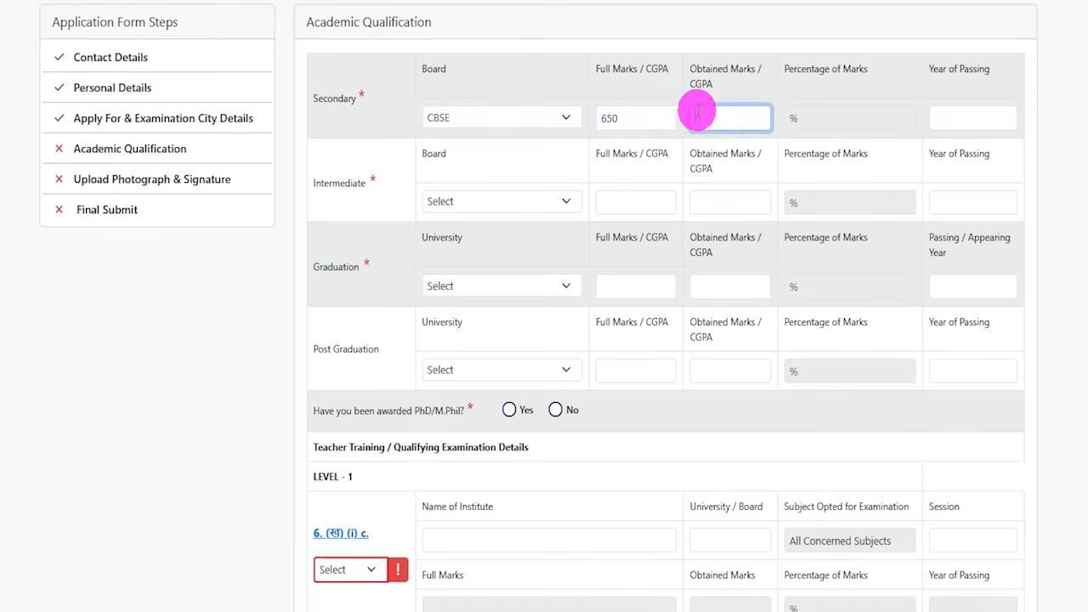
type("45")
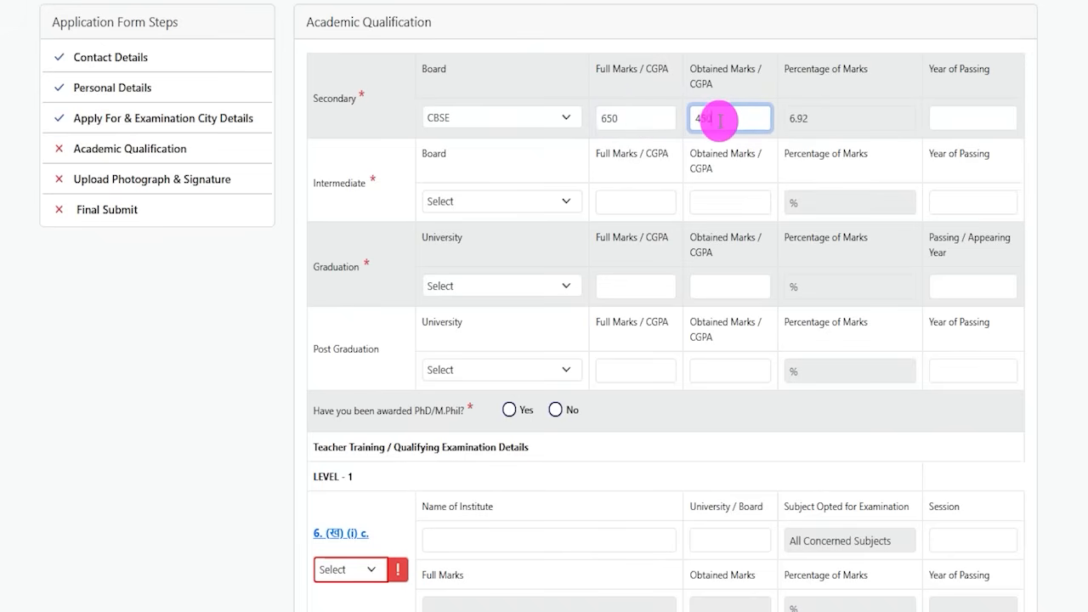
type("00")
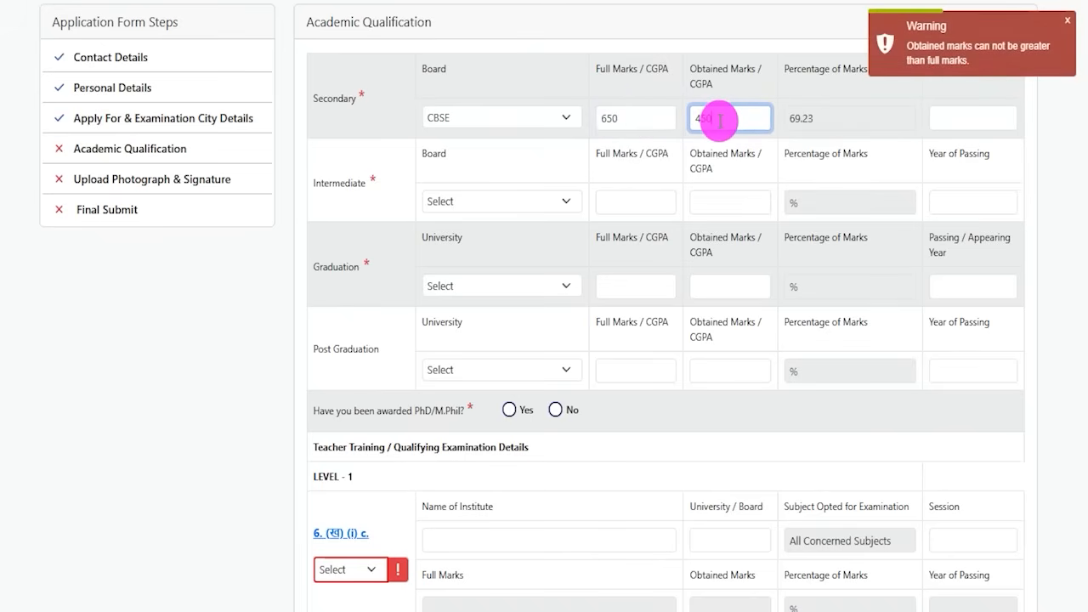
left_click(867, 118)
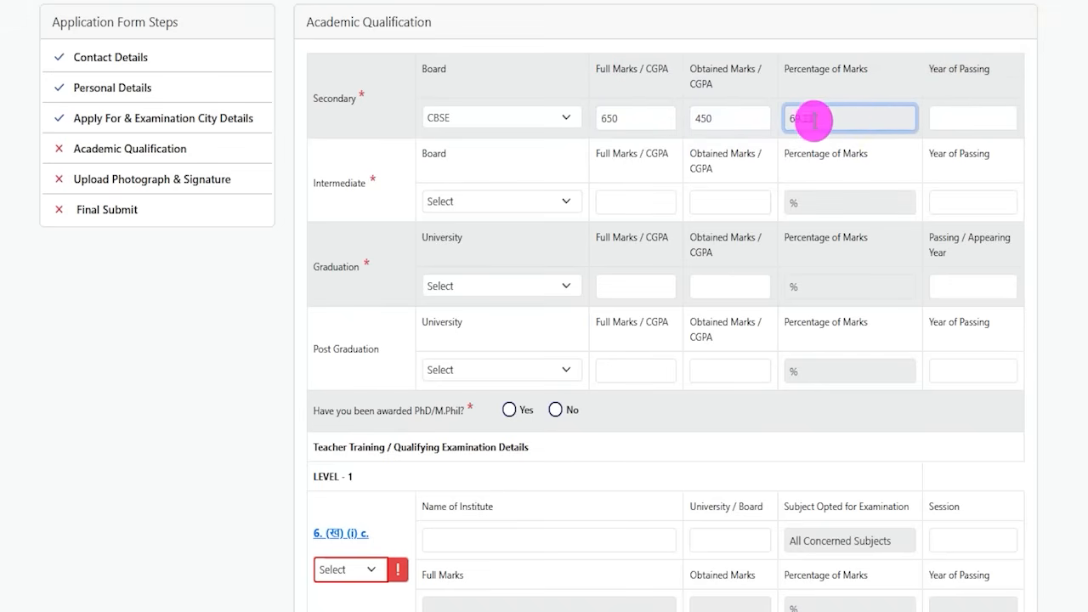
left_click(950, 118)
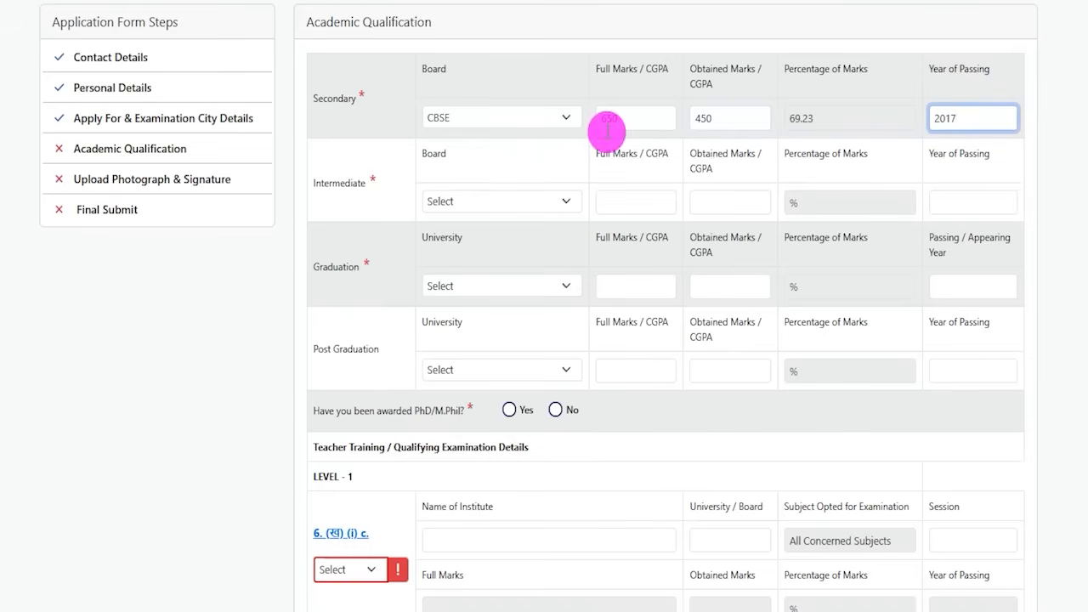
Complete the Intermediate row with board CBSE, full marks 600, obtained marks 450 and year of passing 2019.
left_click_drag(325, 182, 358, 183)
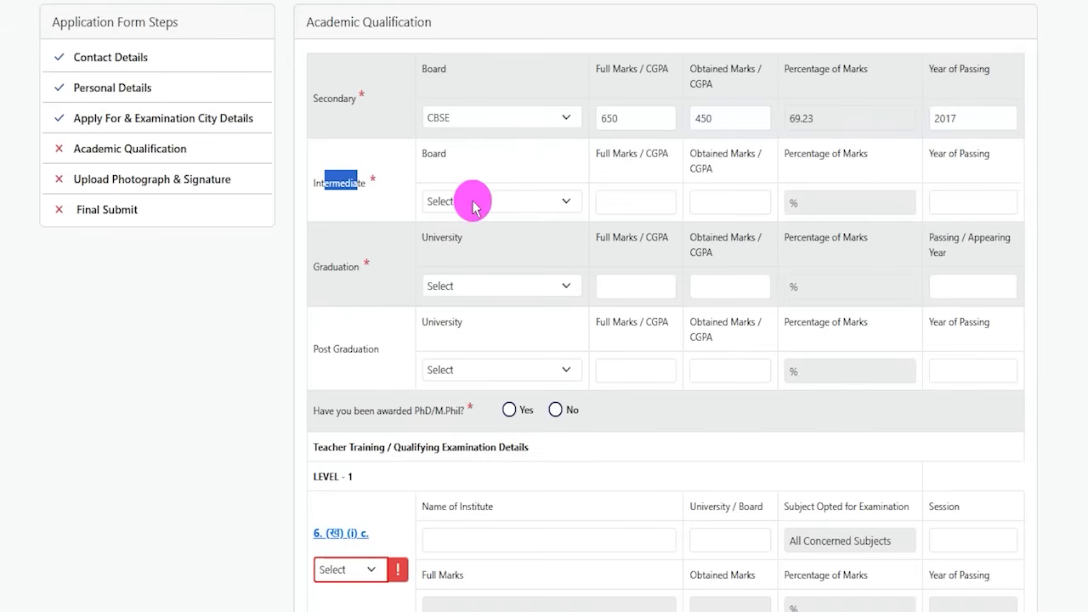
left_click(470, 201)
left_click(445, 268)
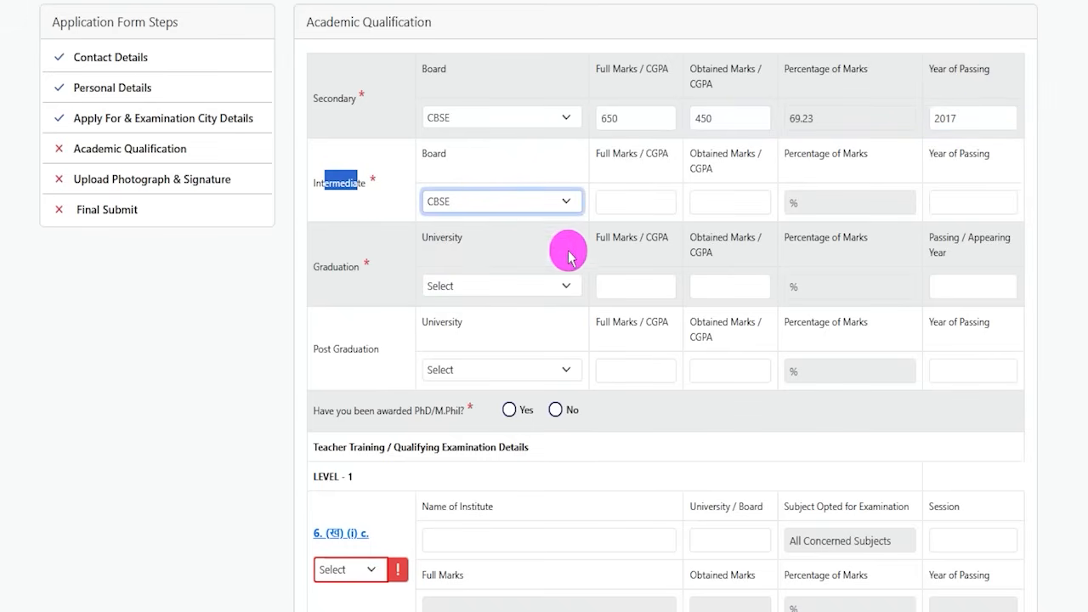
left_click(613, 207)
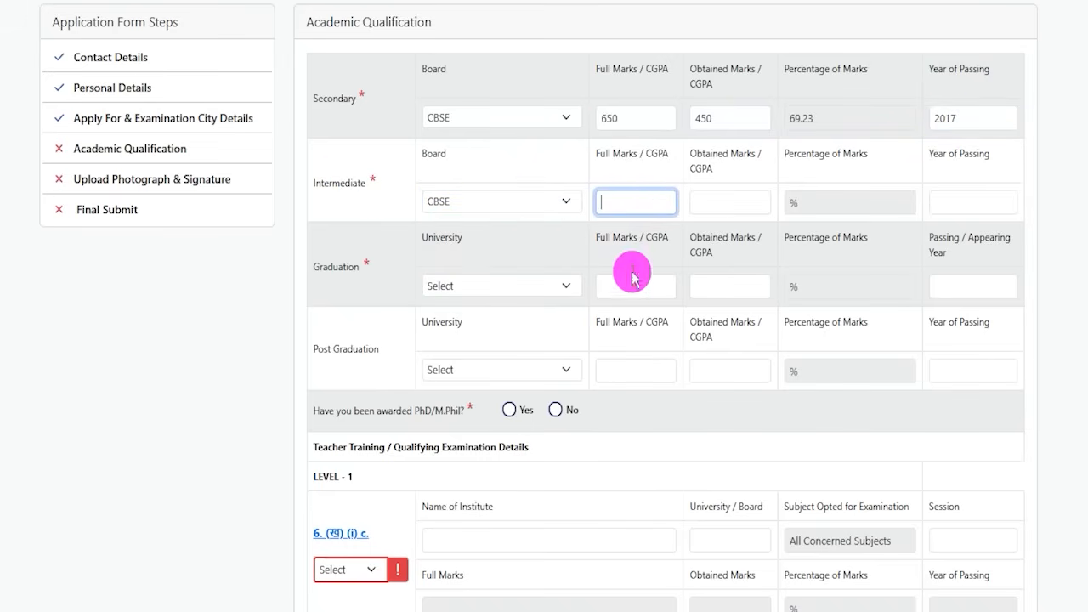
type("600")
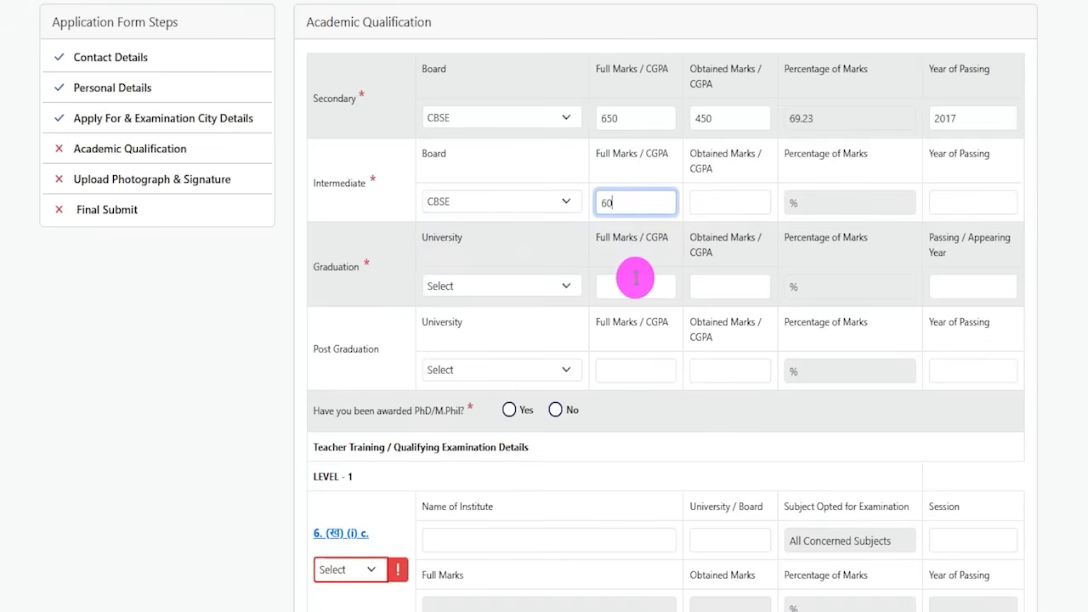
left_click(724, 204)
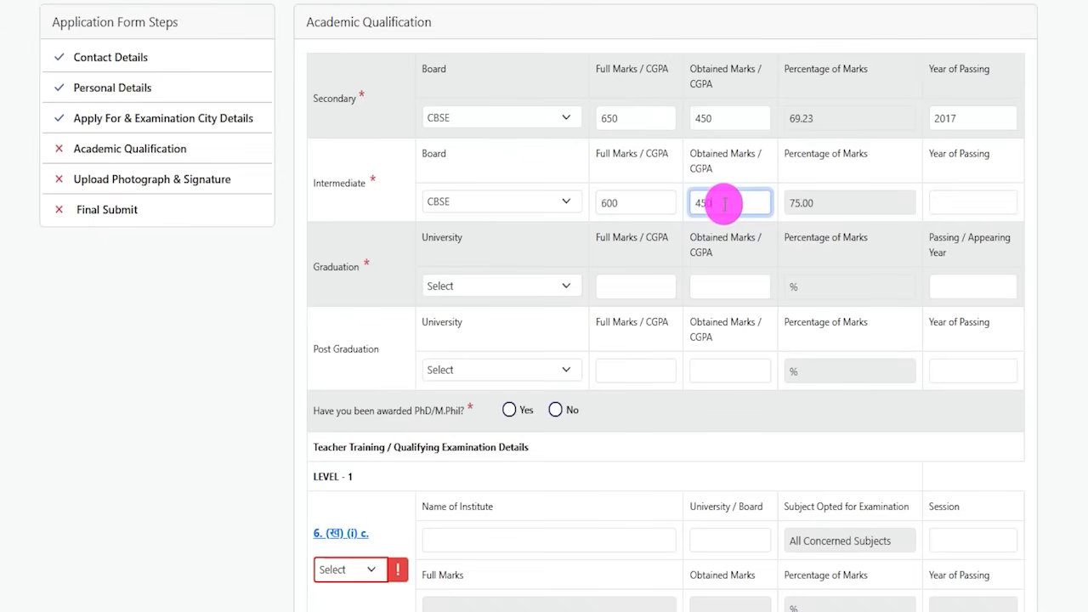
double_click(799, 204)
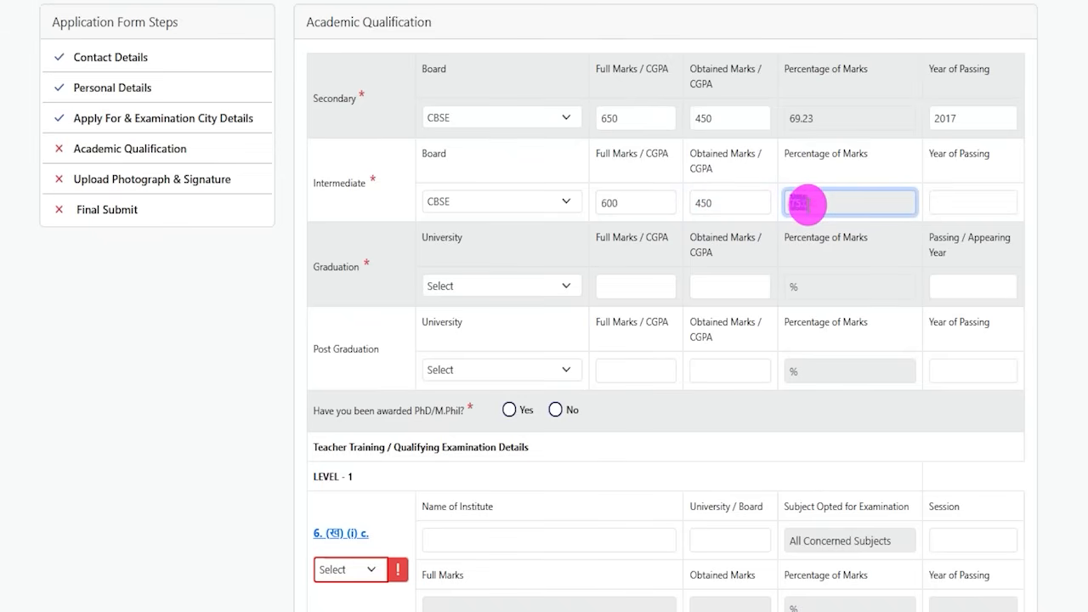
left_click(955, 198)
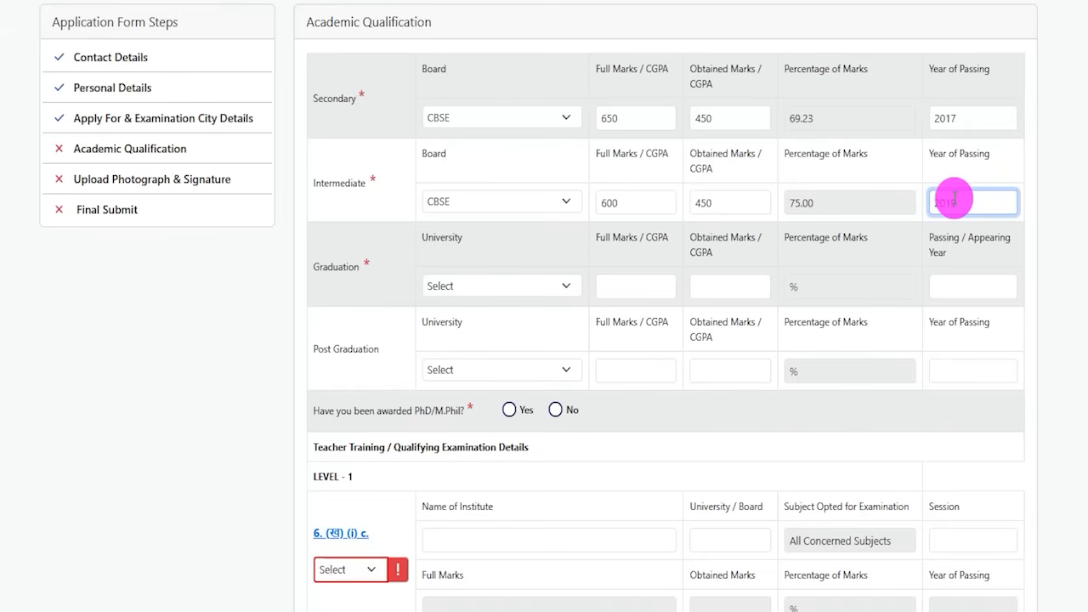
Complete the Graduation row with University in Jharkhand, full marks 600, obtained marks 450 and passing year 2022.
left_click_drag(327, 268, 345, 287)
left_click_drag(329, 345, 359, 349)
left_click(345, 268)
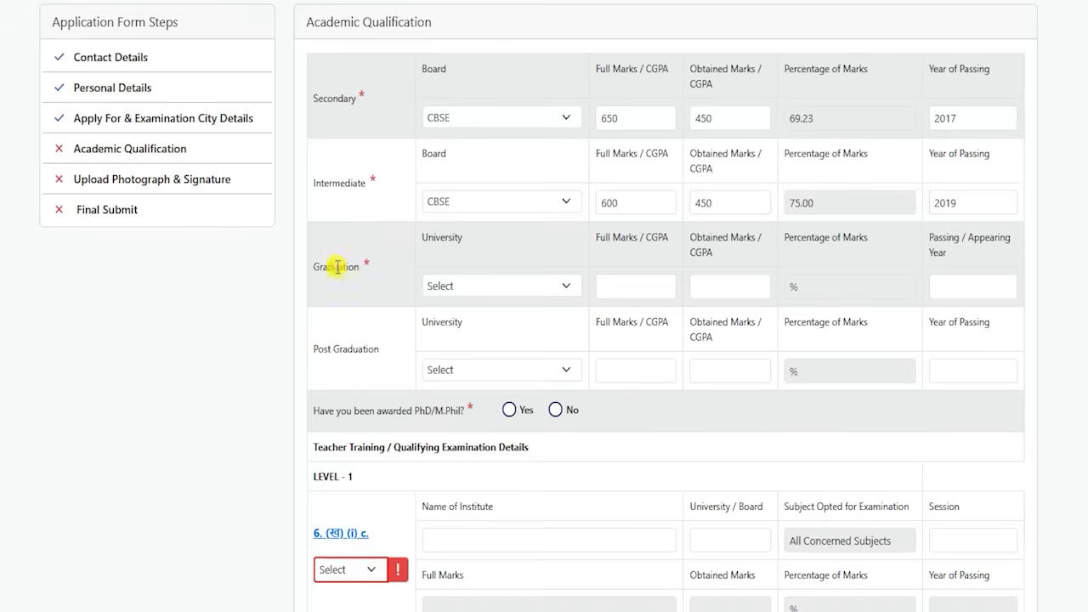
left_click_drag(692, 299, 901, 296)
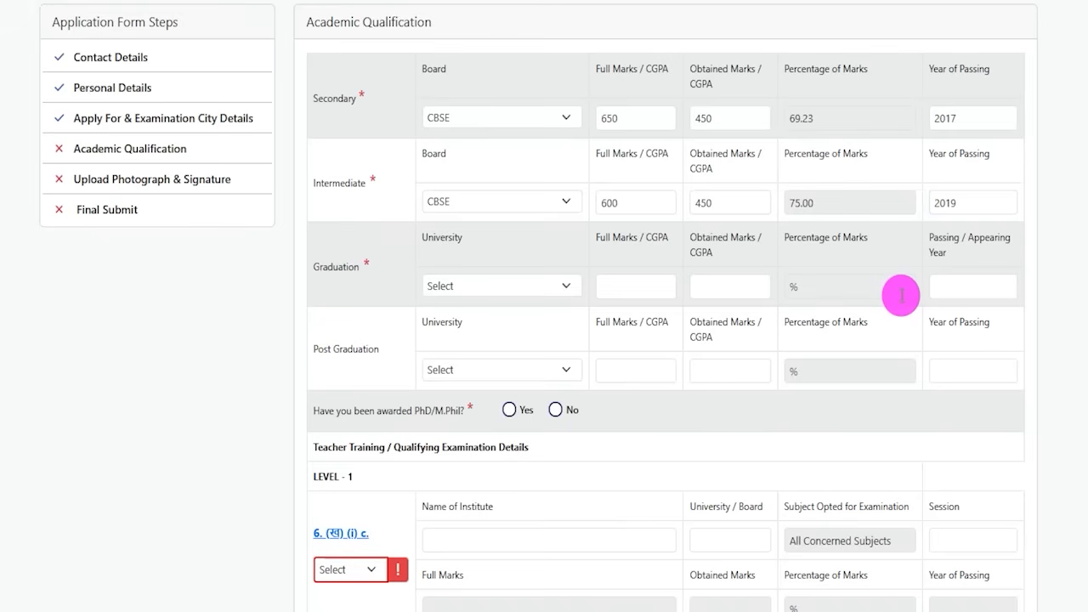
left_click(483, 289)
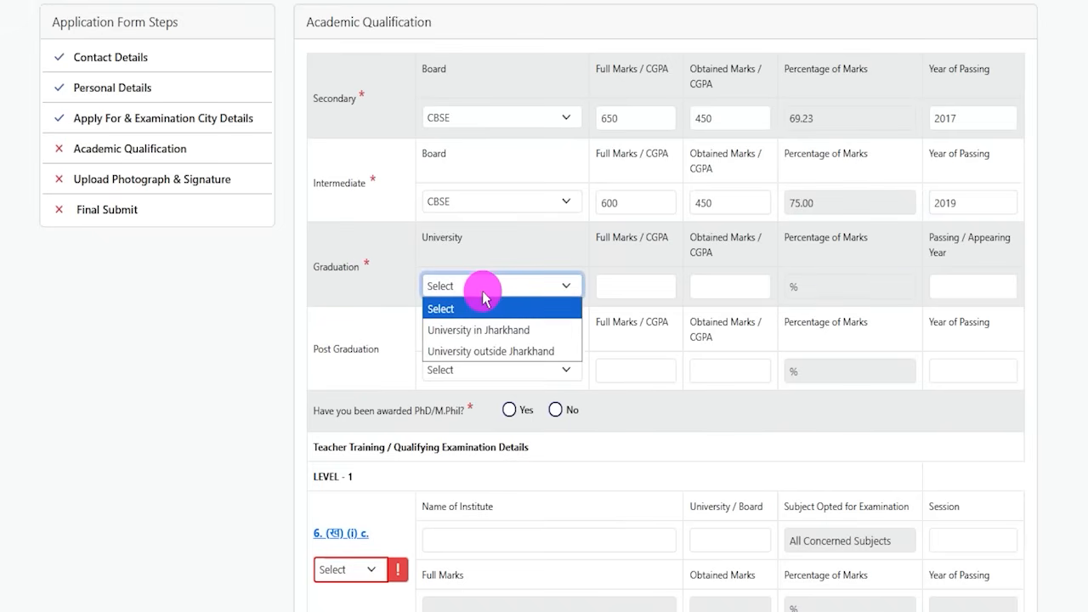
left_click(499, 339)
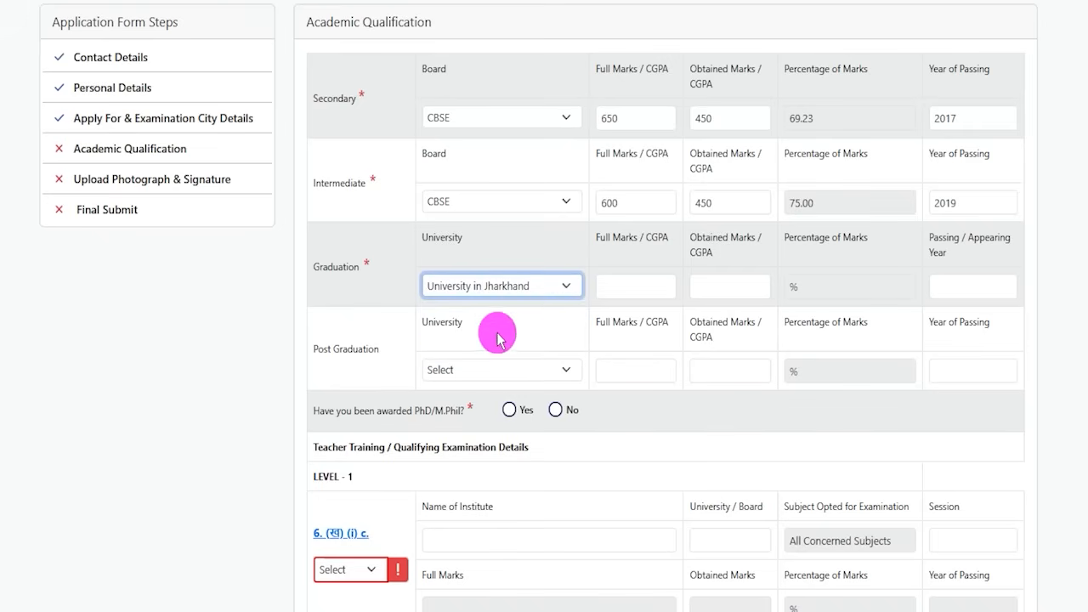
left_click_drag(583, 250, 617, 280)
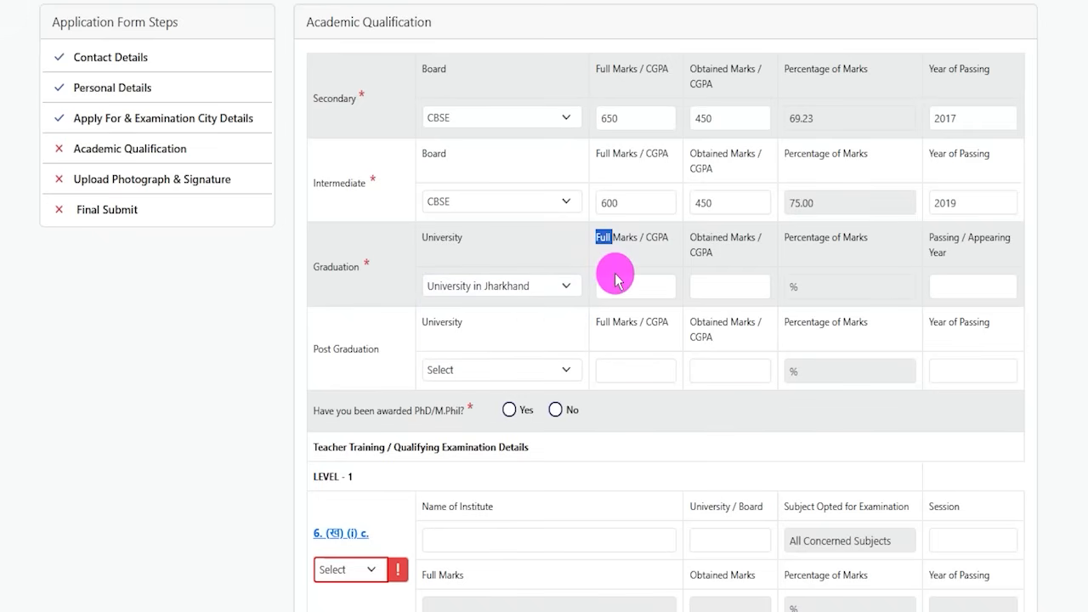
left_click(621, 287)
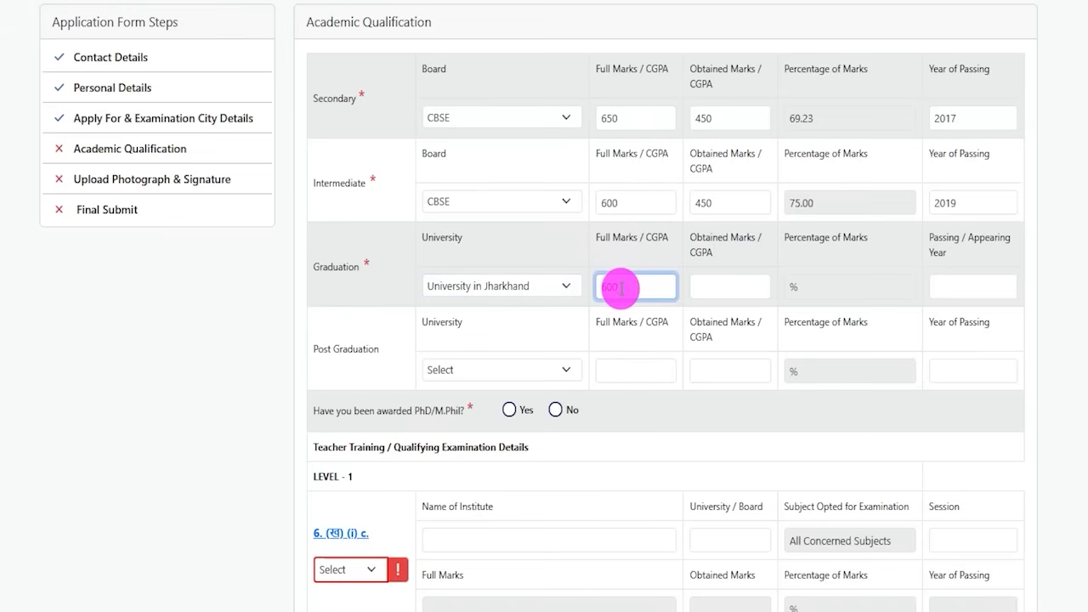
left_click(714, 286)
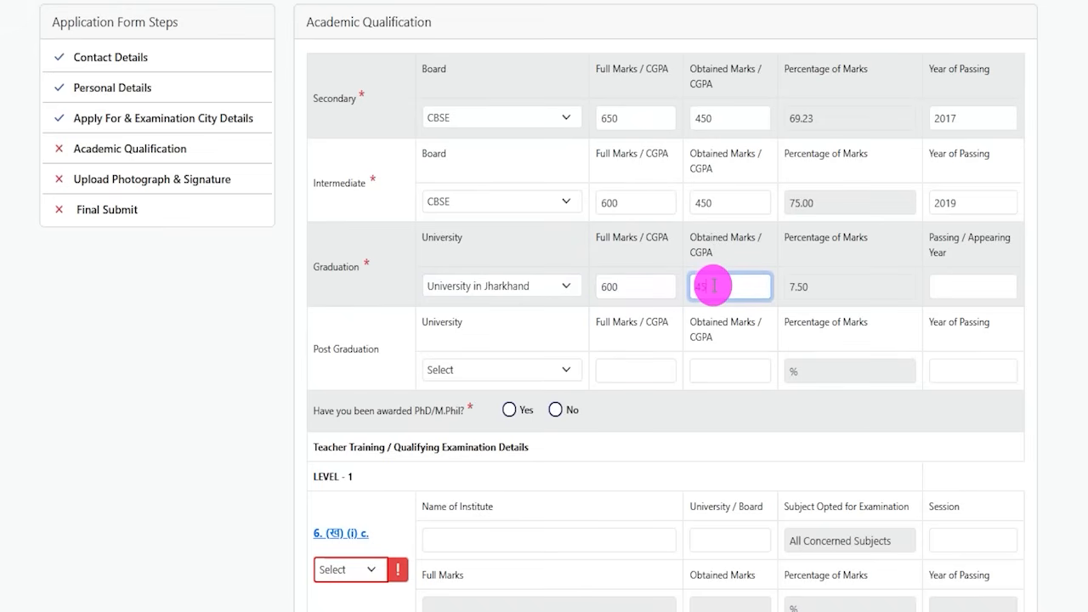
double_click(801, 287)
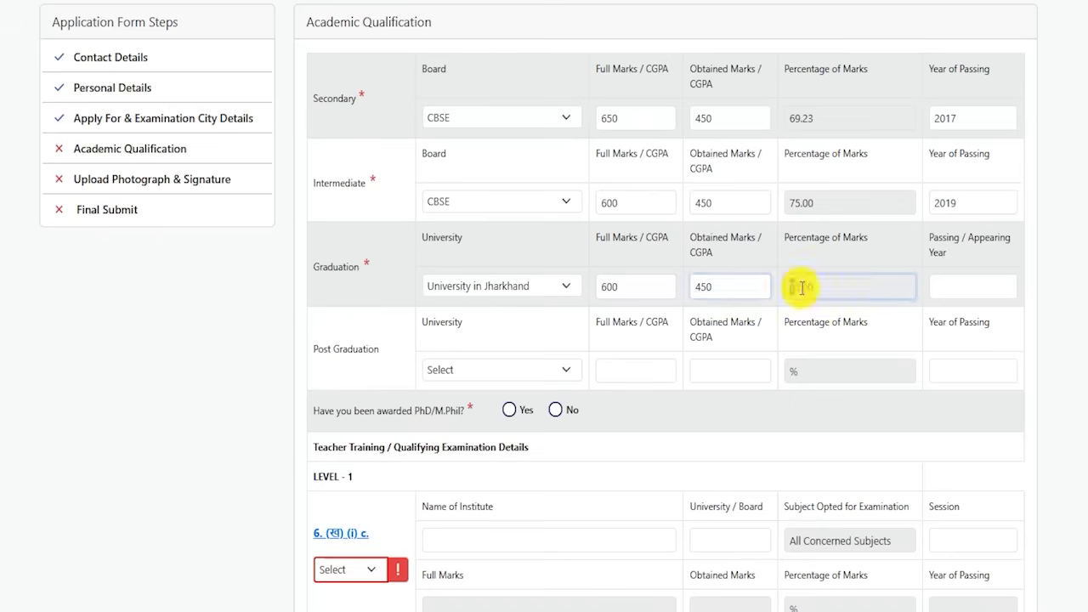
left_click(965, 289)
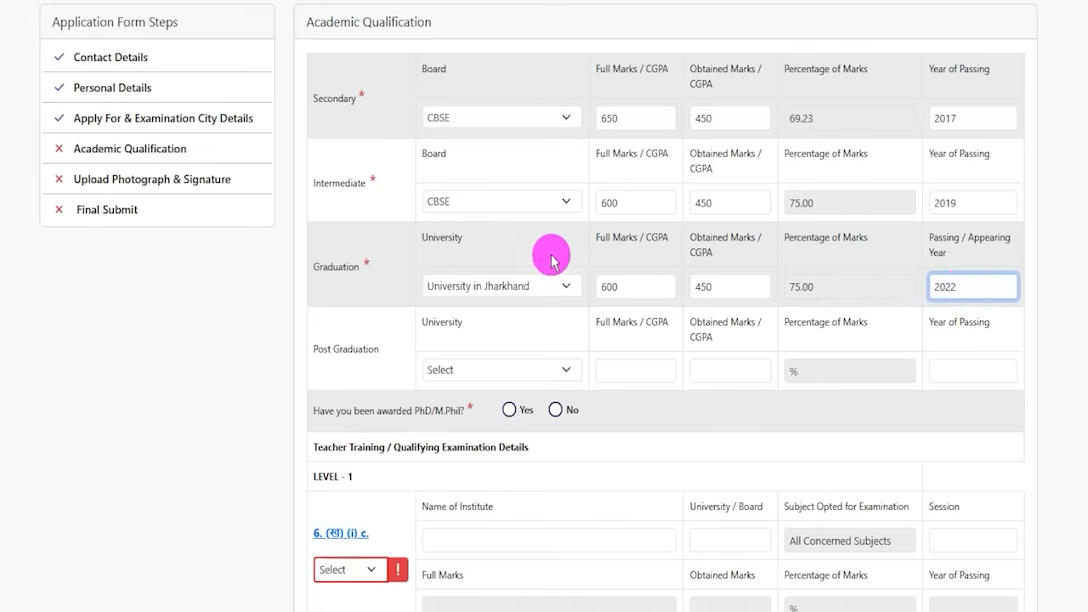
Go over the Graduation and Post Graduation rows, checking the university and full marks fields without filling in post graduation details.
left_click_drag(334, 265, 364, 268)
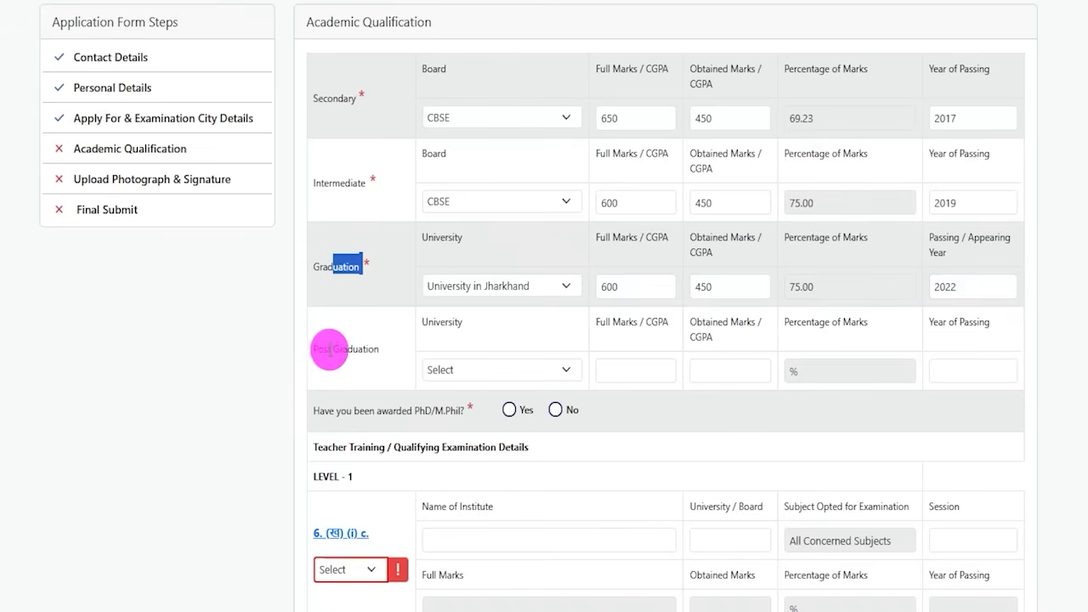
left_click_drag(324, 350, 357, 349)
left_click(436, 370)
left_click(618, 369)
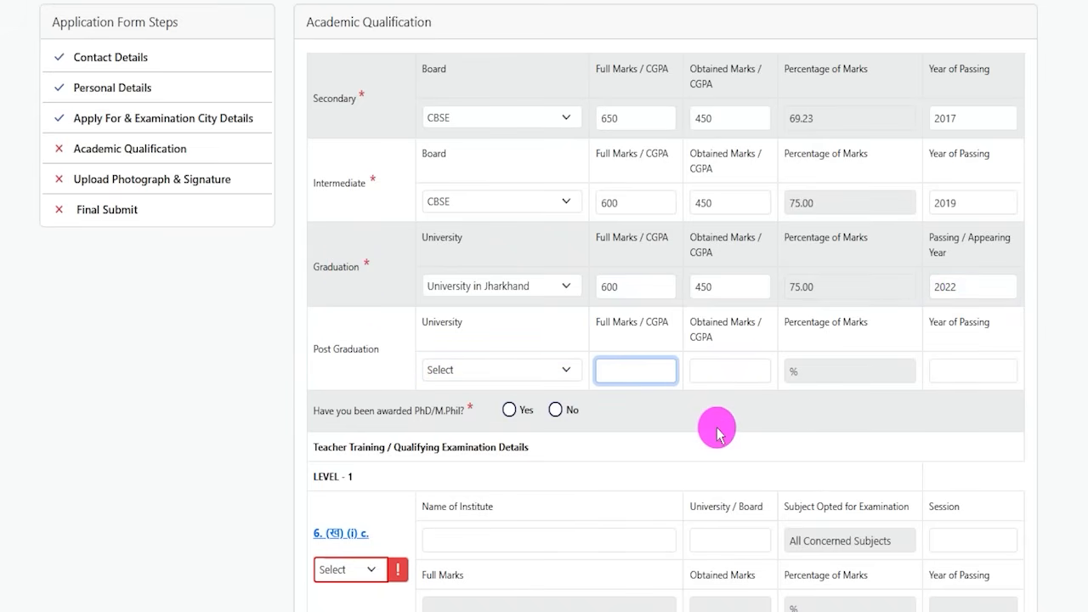
left_click_drag(320, 22, 419, 22)
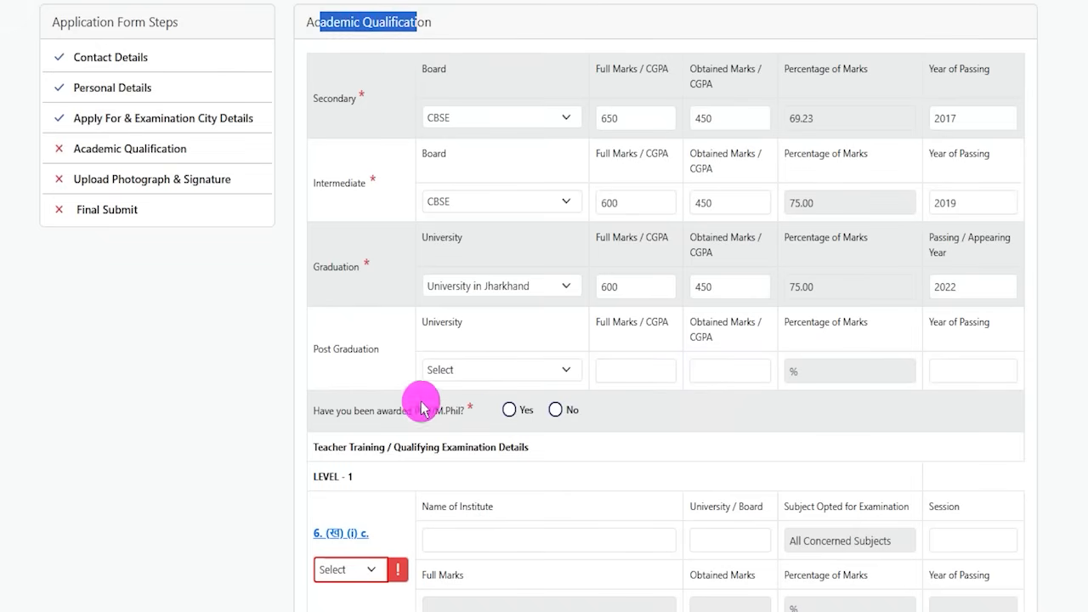
Highlight the question about being awarded a PhD/M.Phil and answer it with No.
left_click(323, 411)
left_click_drag(323, 411, 448, 400)
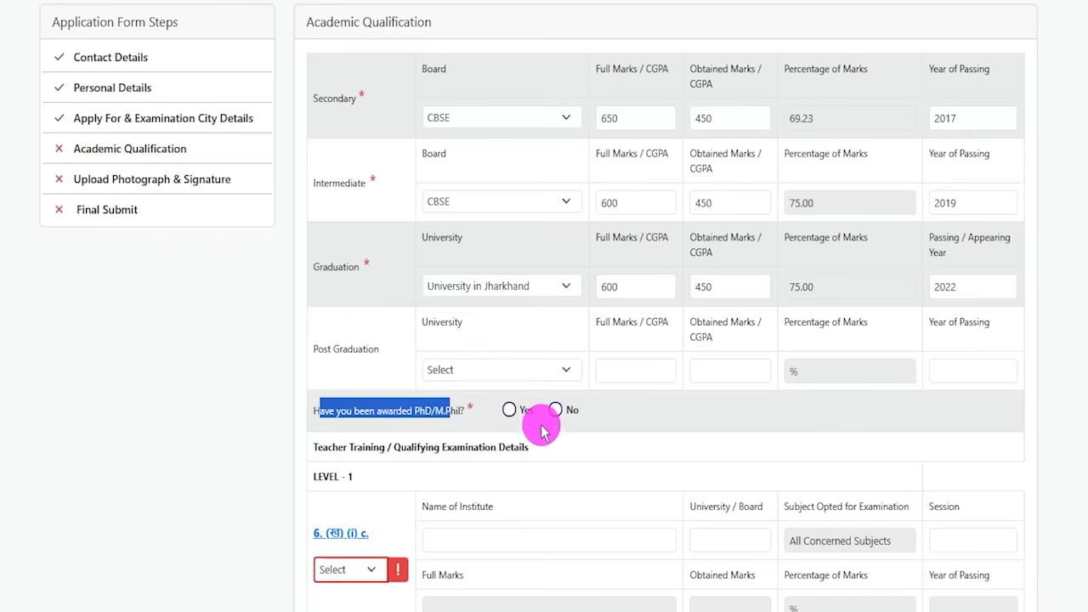
left_click(510, 411)
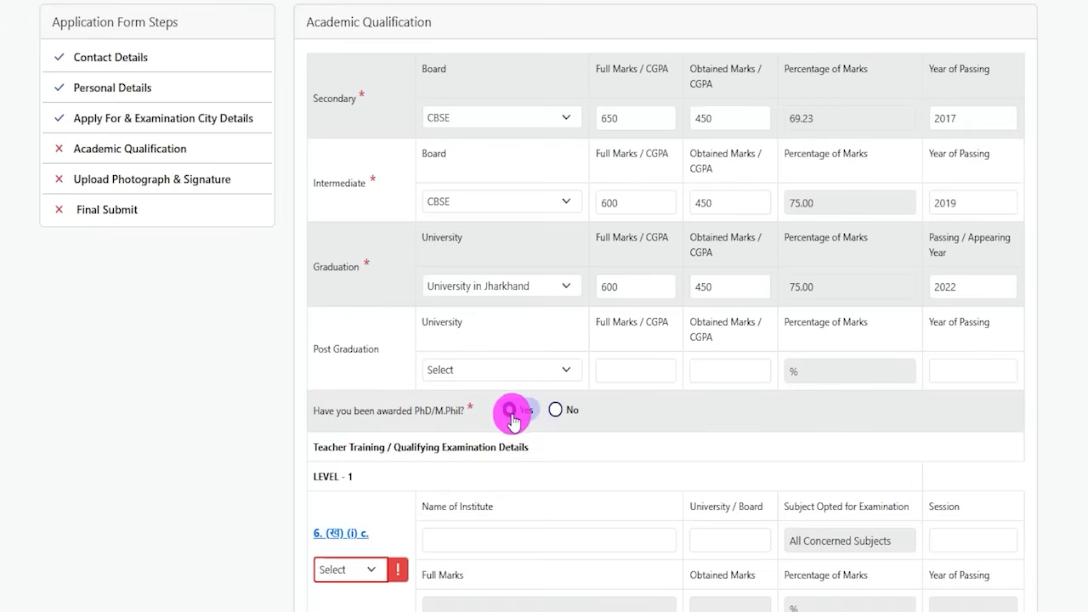
left_click(557, 411)
Examine the Teacher Training / Qualifying Examination Details section, highlighting its heading and the Level 2 label.
scroll(389, 213, "down", 3)
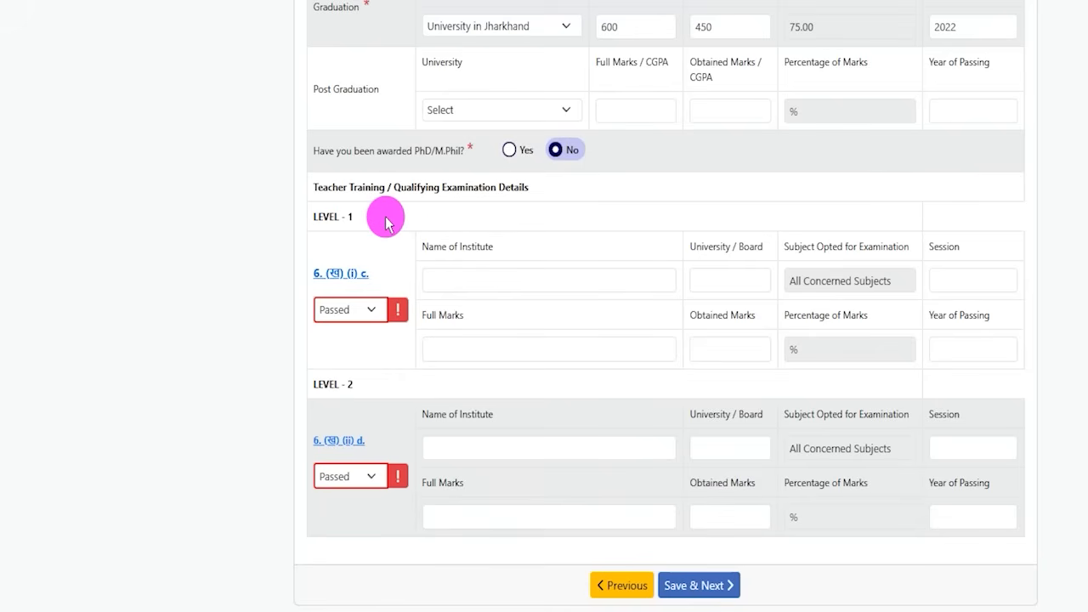
left_click_drag(333, 187, 510, 187)
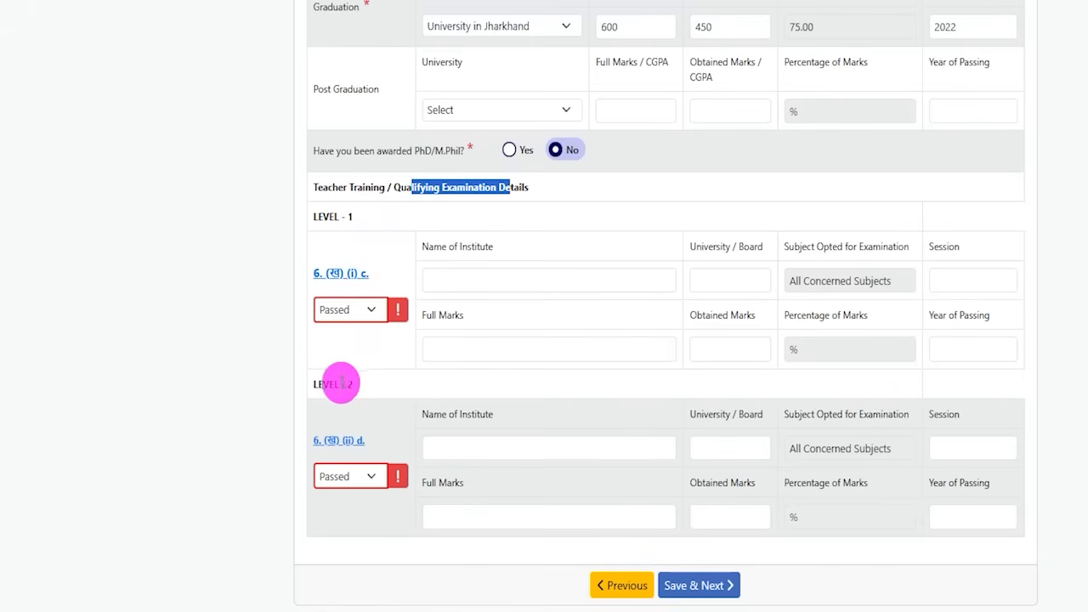
left_click_drag(323, 384, 345, 384)
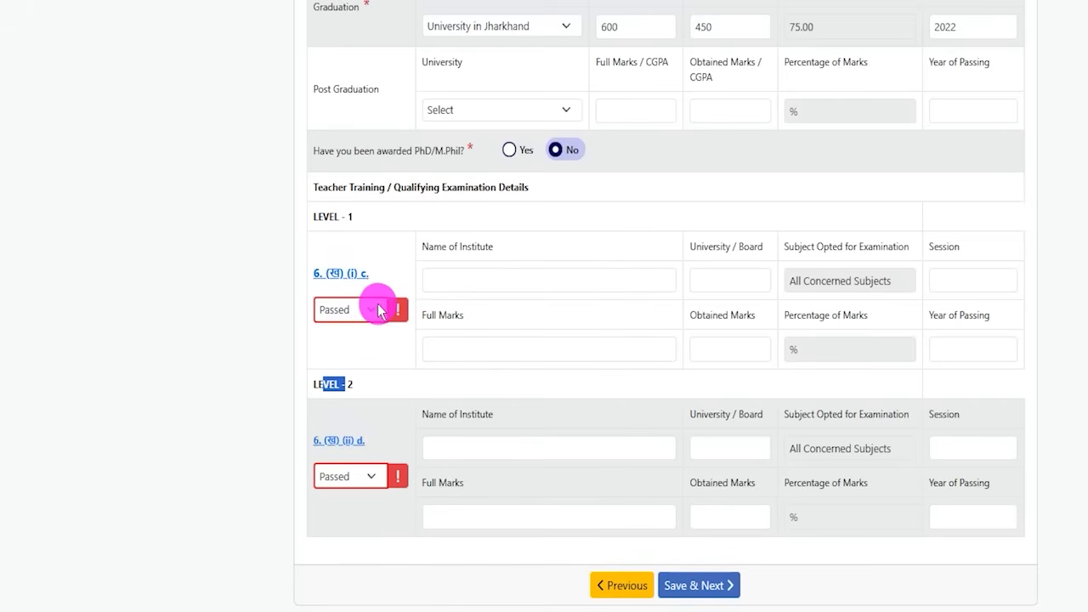
Read the descriptions of the selected Level 1 and Level 2 qualifications, 6. (ख) (i) c. and 6. (ख) (ii) d.
left_click(403, 350)
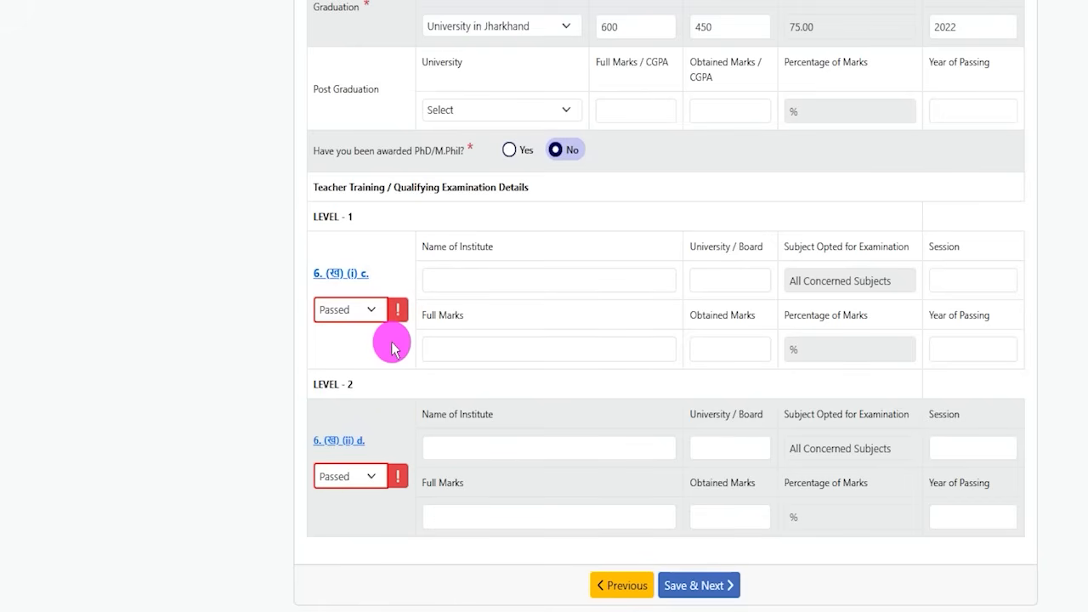
left_click(339, 280)
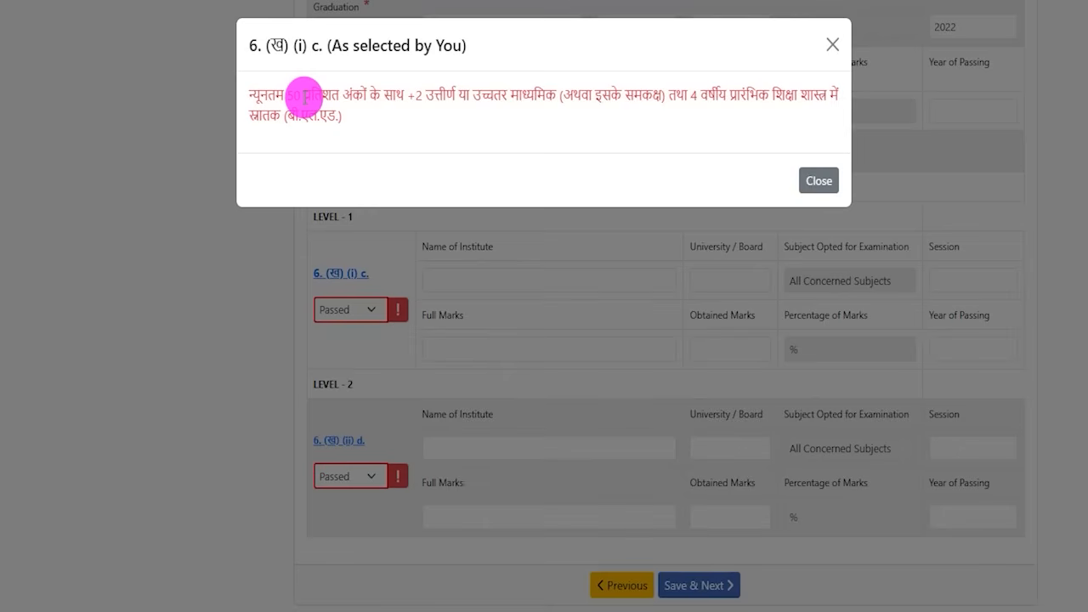
left_click_drag(304, 96, 501, 96)
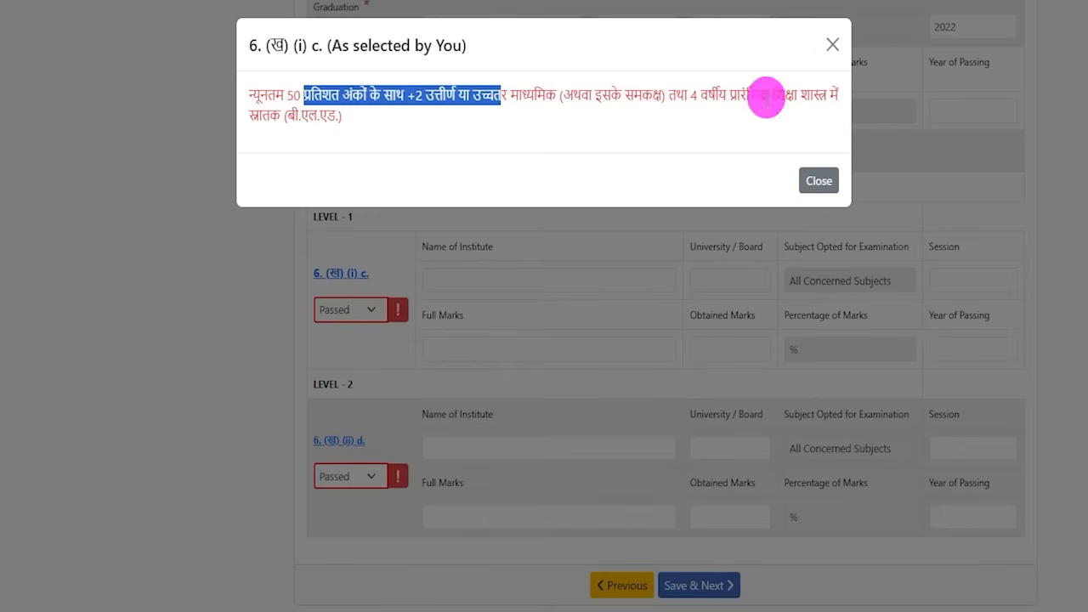
left_click(833, 44)
left_click(352, 442)
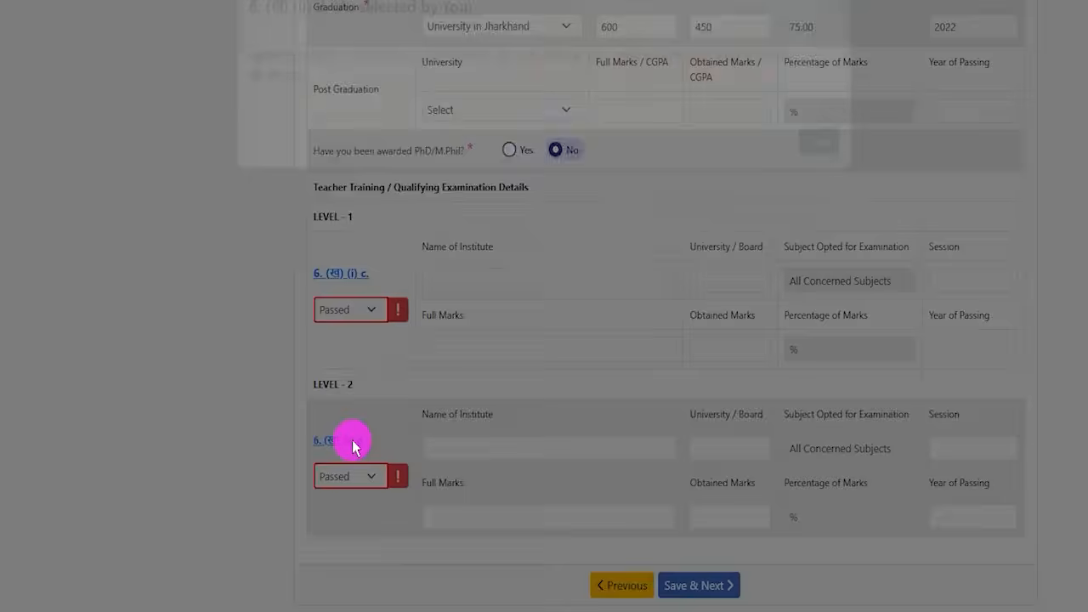
left_click(819, 181)
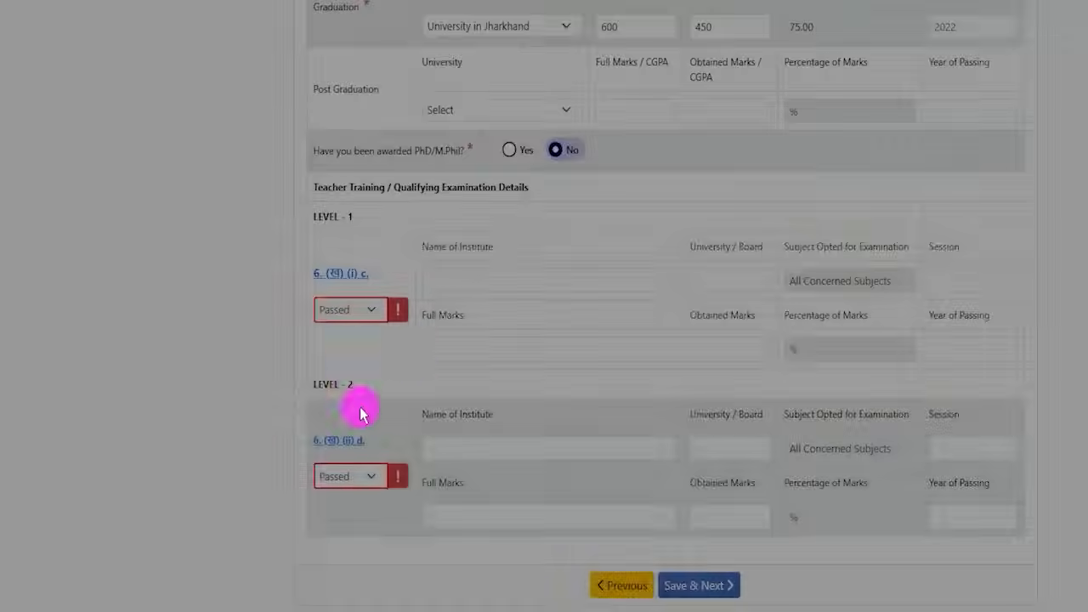
left_click(345, 442)
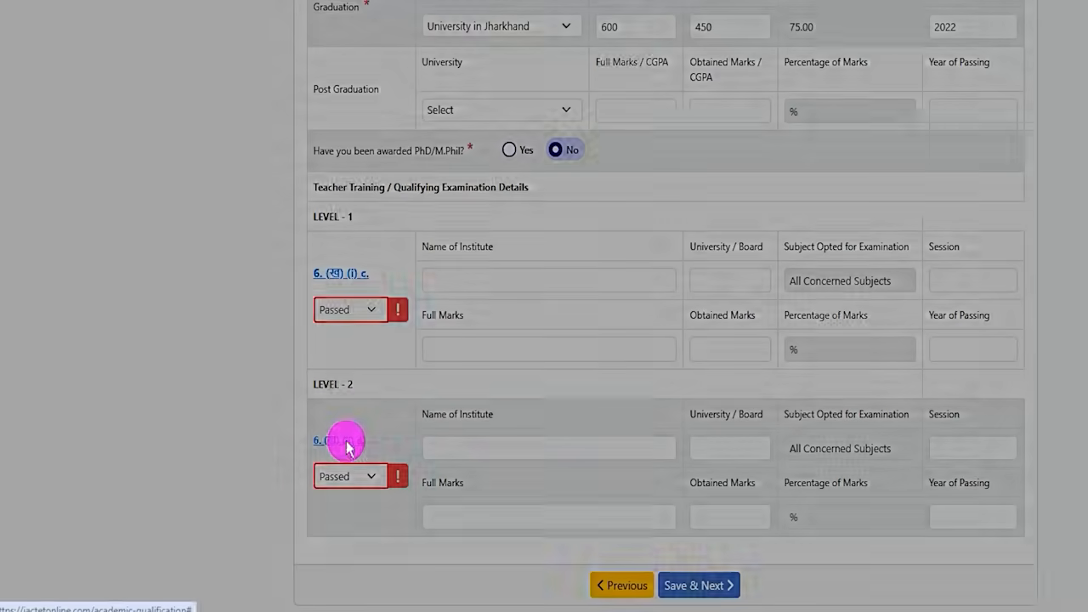
left_click(828, 45)
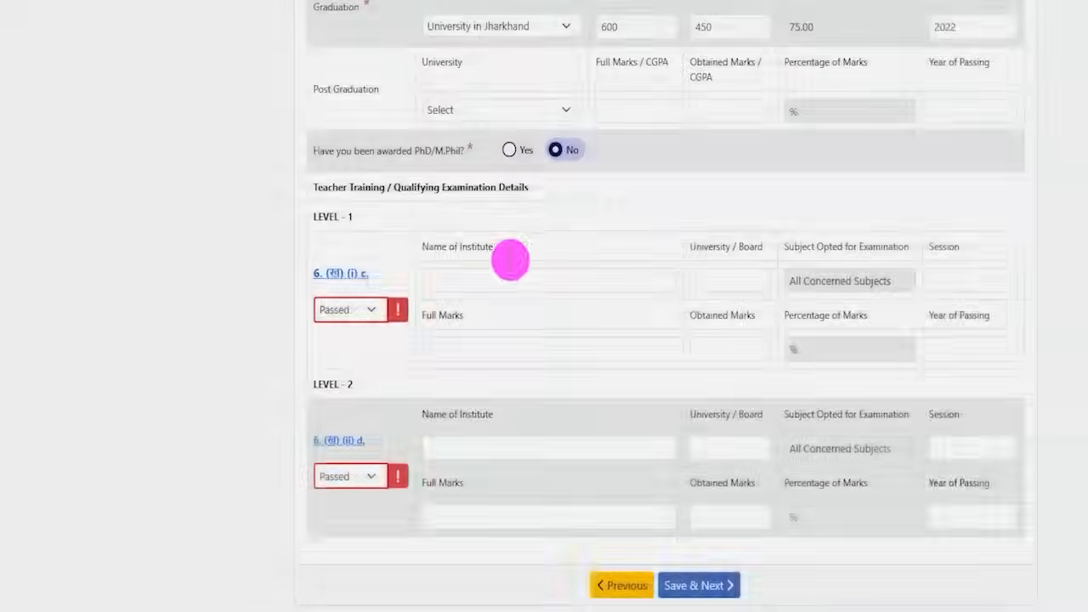
Enter NICT as the Level 1 institute name and CCS as its university/board.
left_click_drag(408, 189, 513, 185)
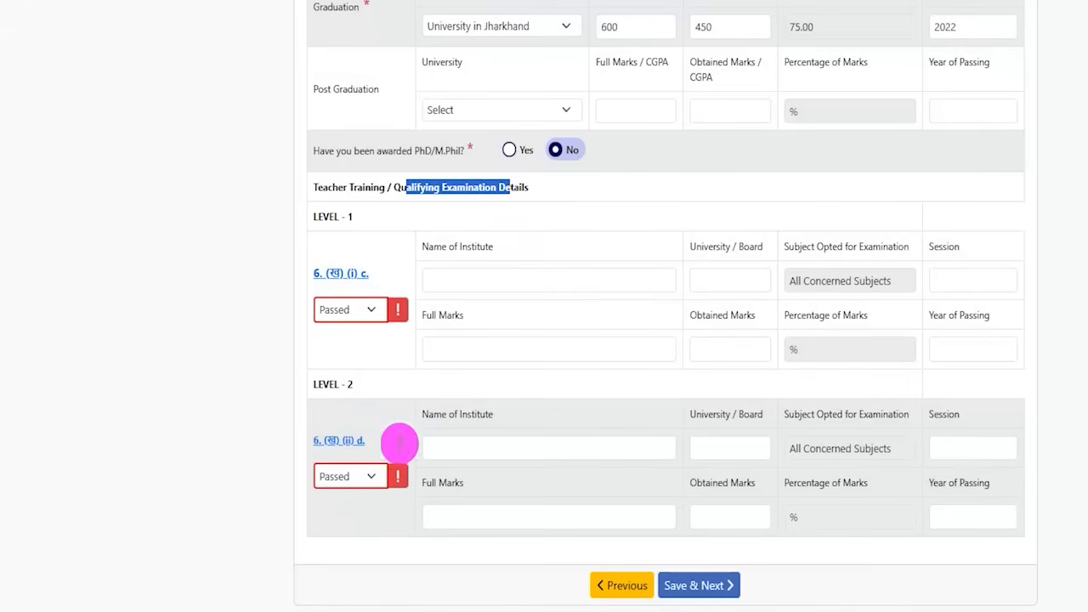
left_click_drag(430, 250, 476, 267)
left_click(470, 274)
left_click(470, 273)
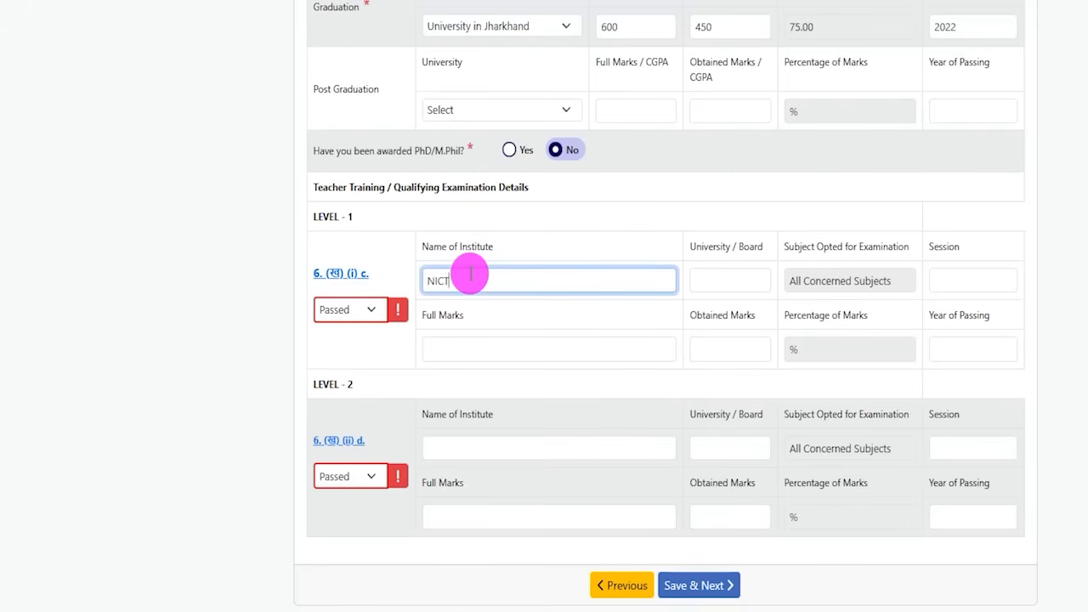
type("NICT")
left_click(753, 281)
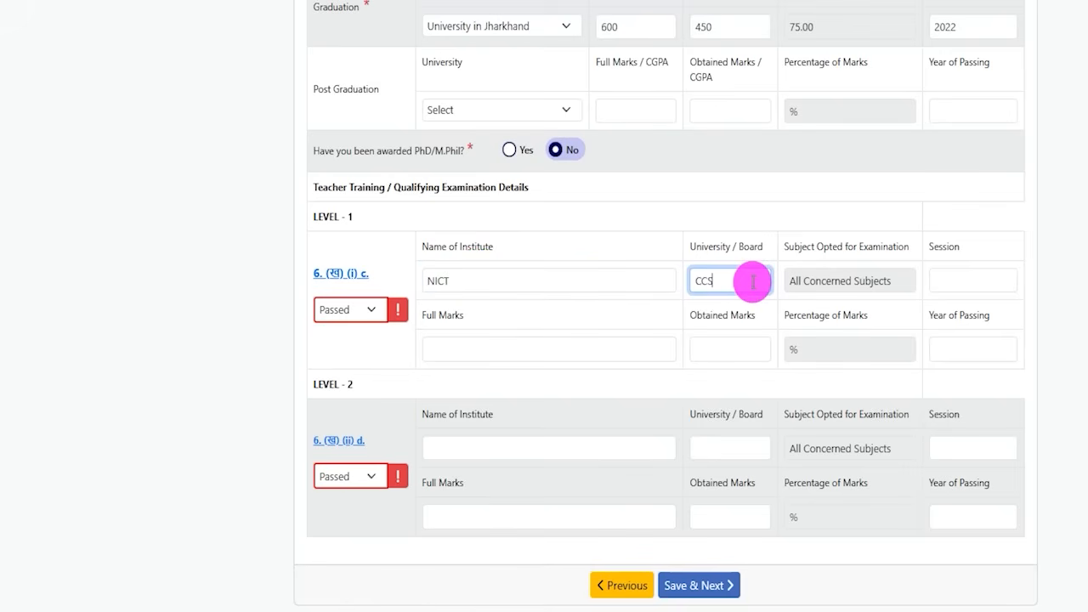
type("CCS")
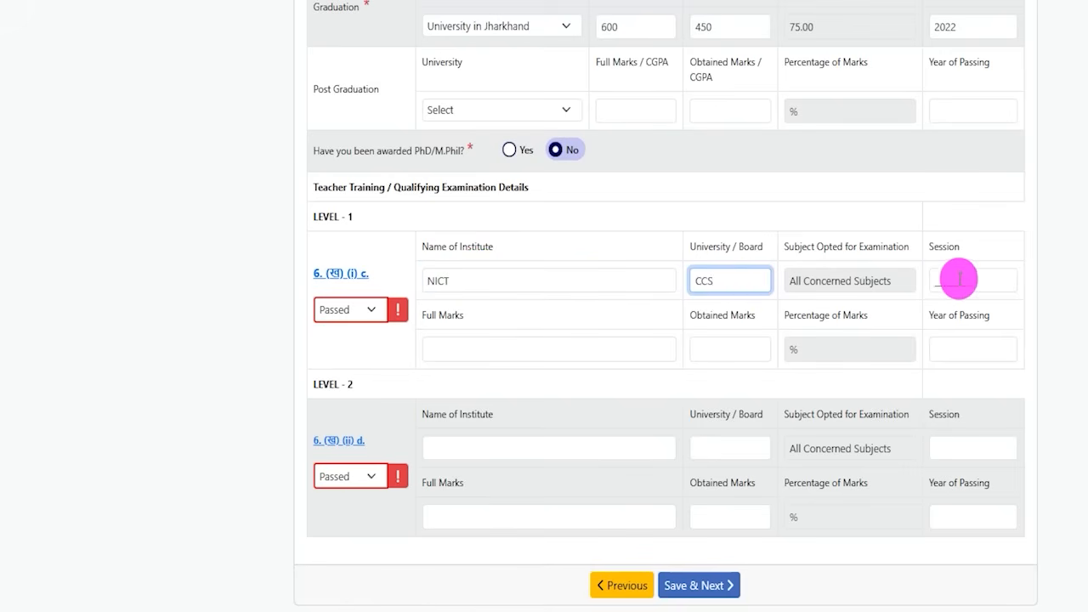
left_click(861, 281)
left_click(940, 279)
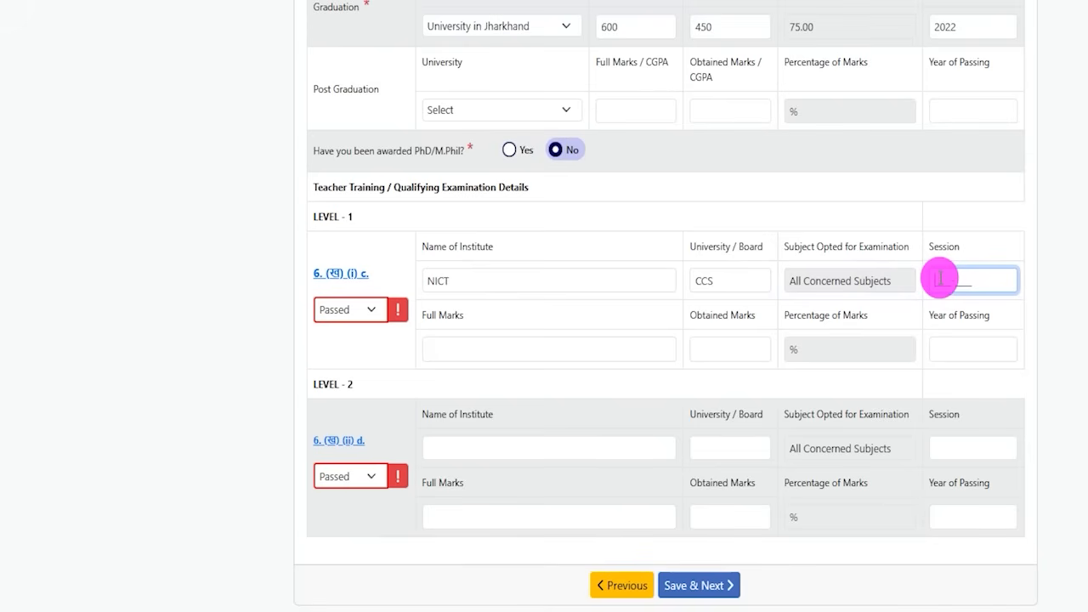
Enter full marks 600 and obtained marks 450 for Level 1, and select Passed as its status.
left_click(472, 344)
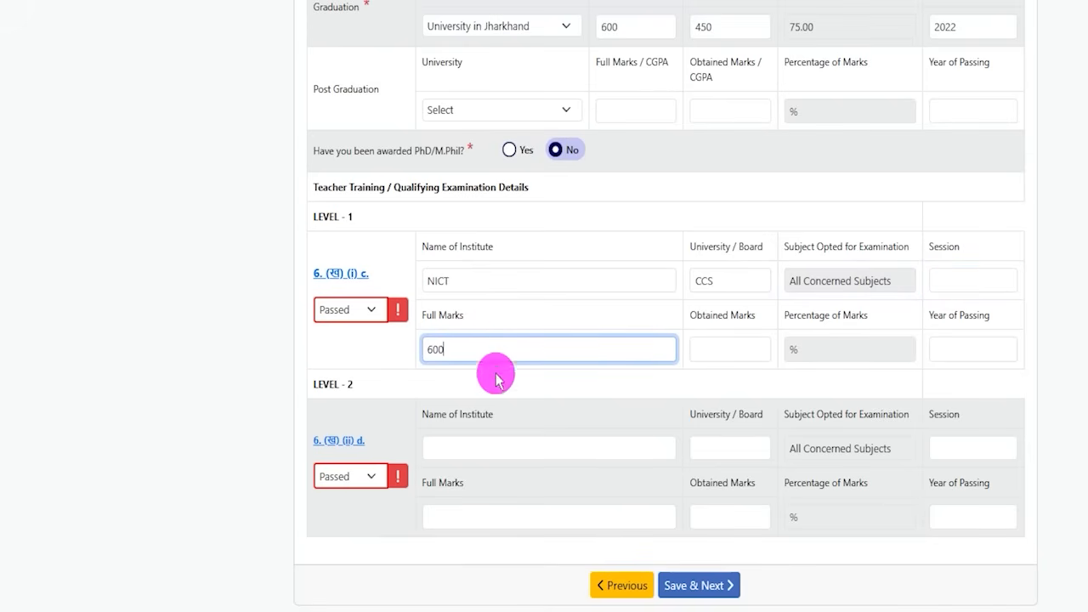
left_click(709, 342)
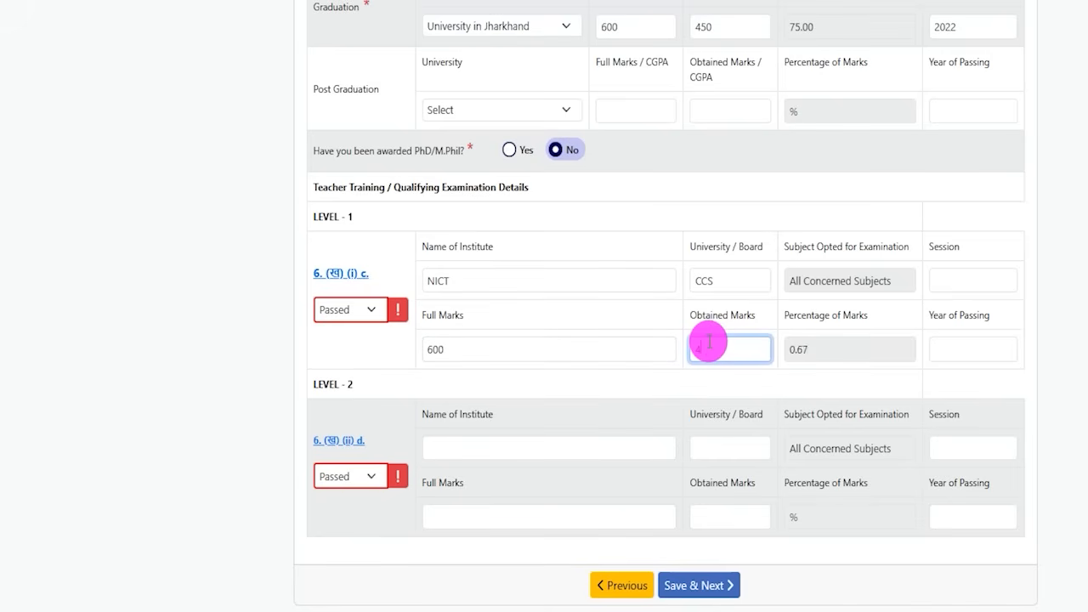
left_click(794, 351)
double_click(810, 351)
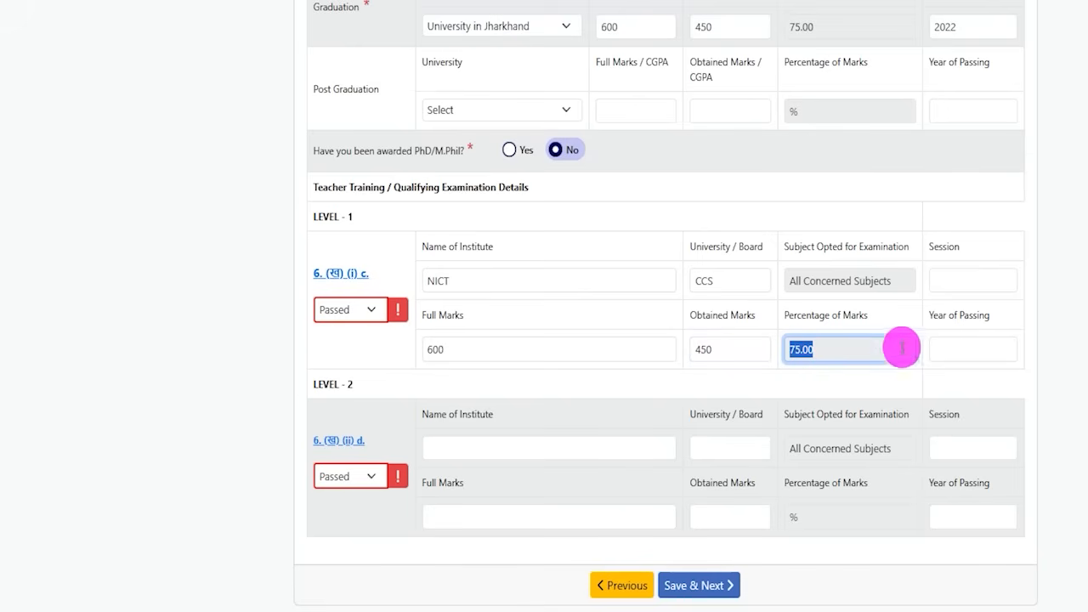
left_click(965, 347)
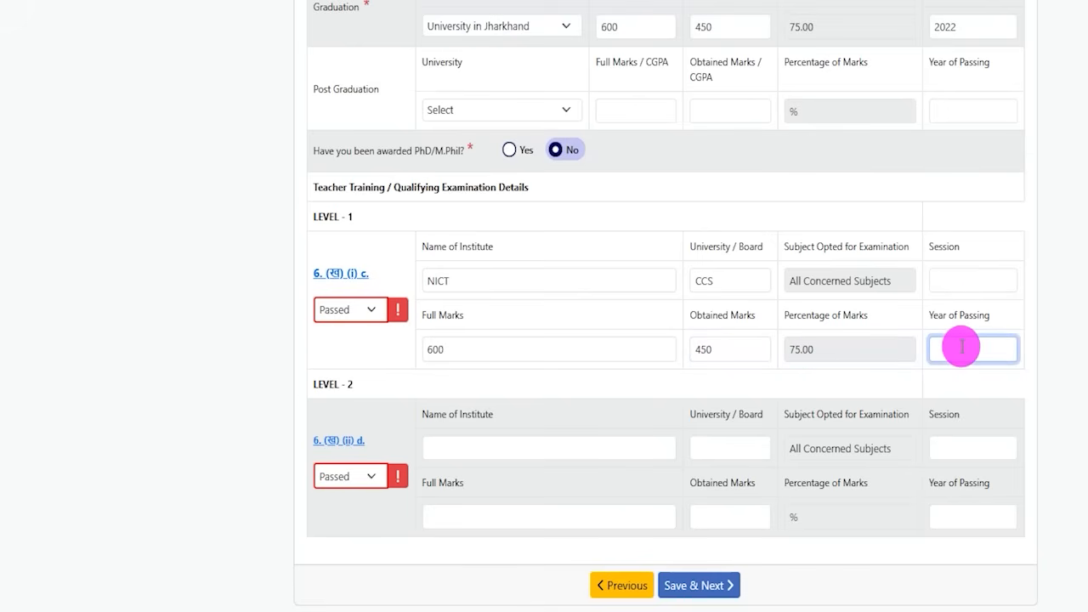
left_click(367, 309)
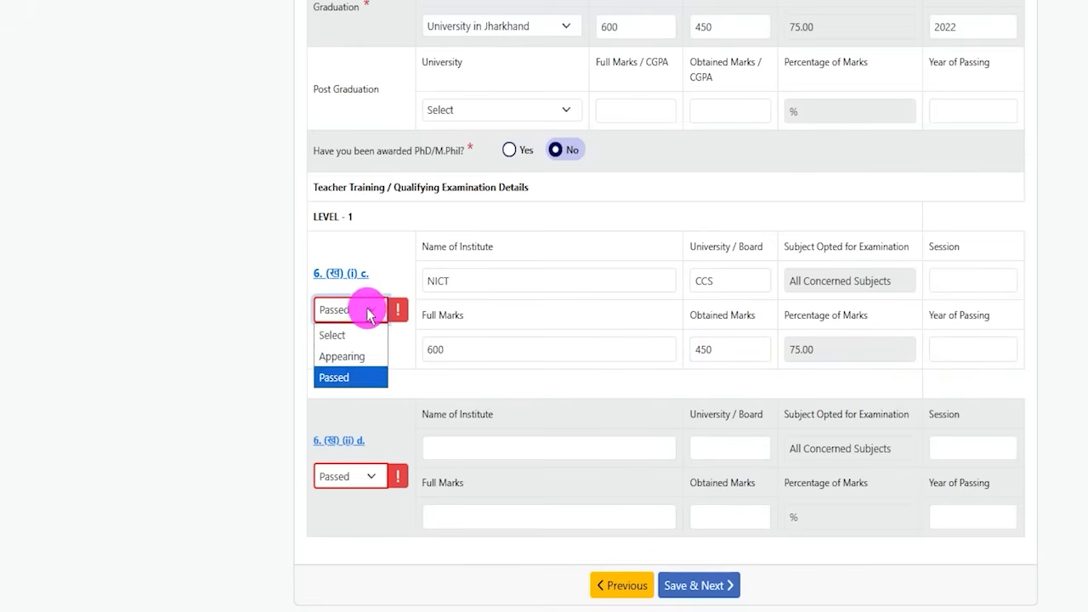
left_click(343, 379)
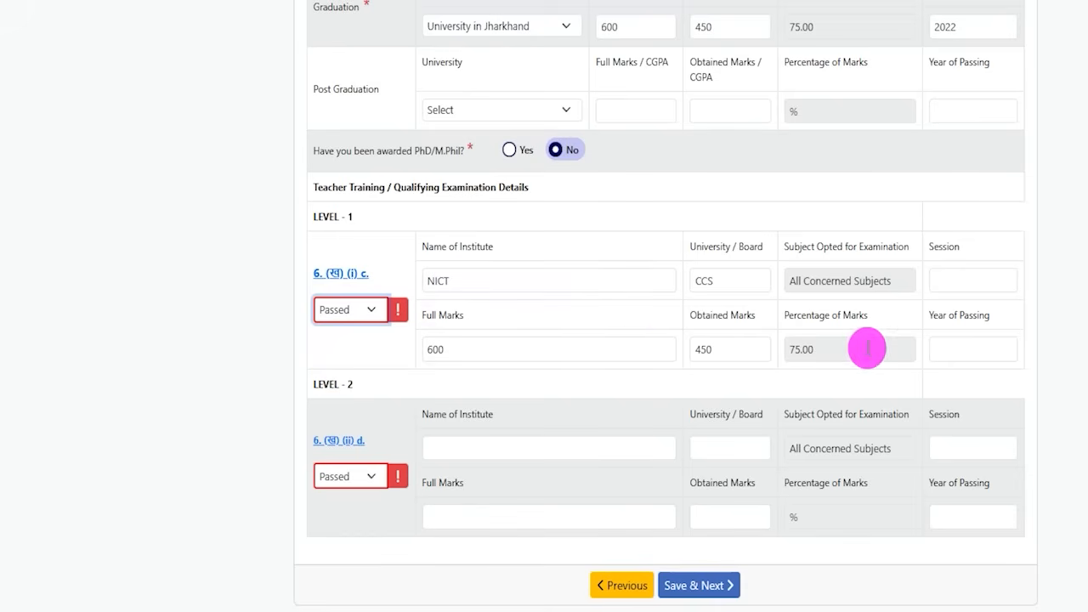
Go over the Level 2 fields: institute, university/board, session, full marks, obtained marks, percentage and year of passing, without filling them in.
left_click_drag(314, 384, 360, 384)
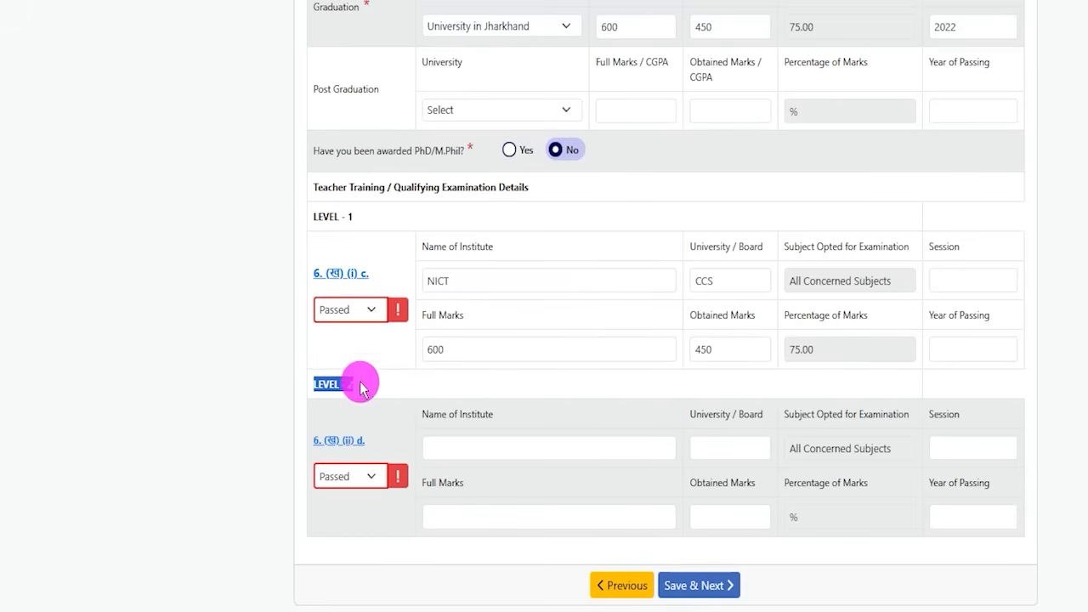
left_click_drag(431, 416, 489, 420)
left_click(472, 443)
left_click(709, 448)
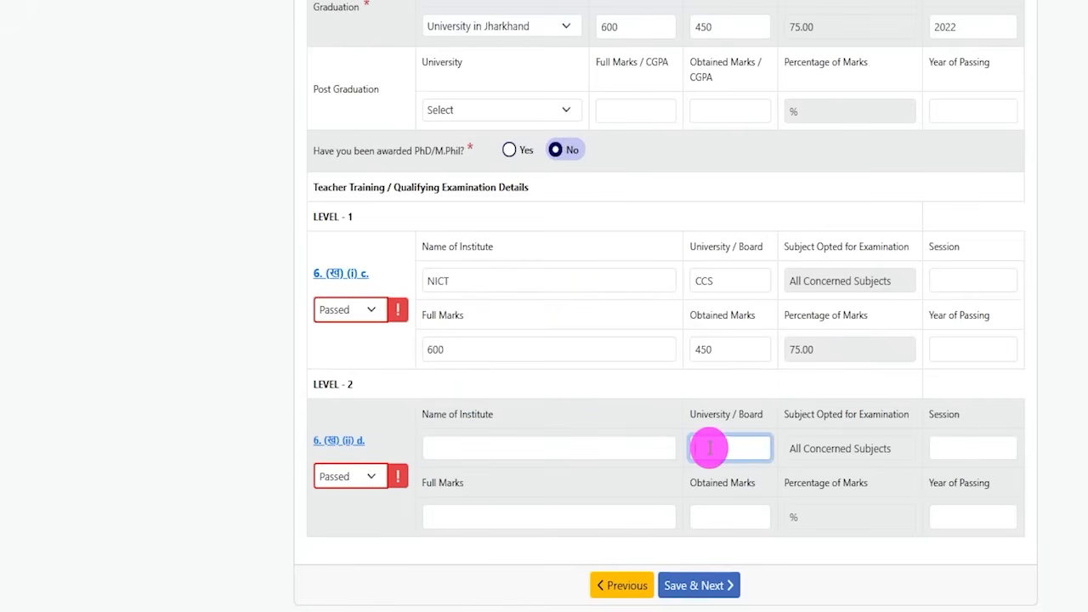
left_click(954, 450)
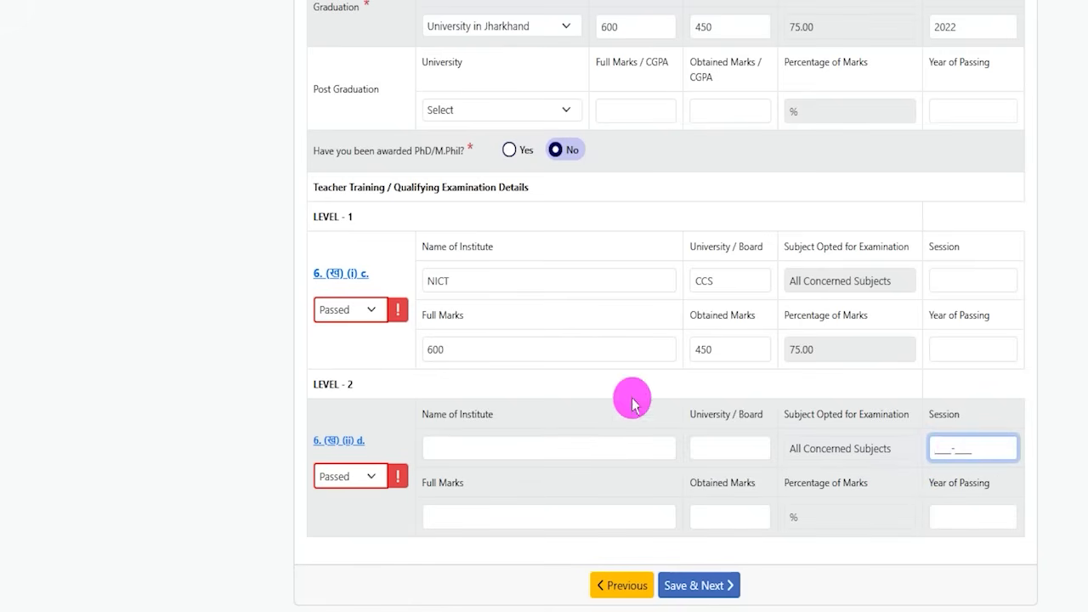
left_click(454, 516)
left_click_drag(703, 484, 727, 481)
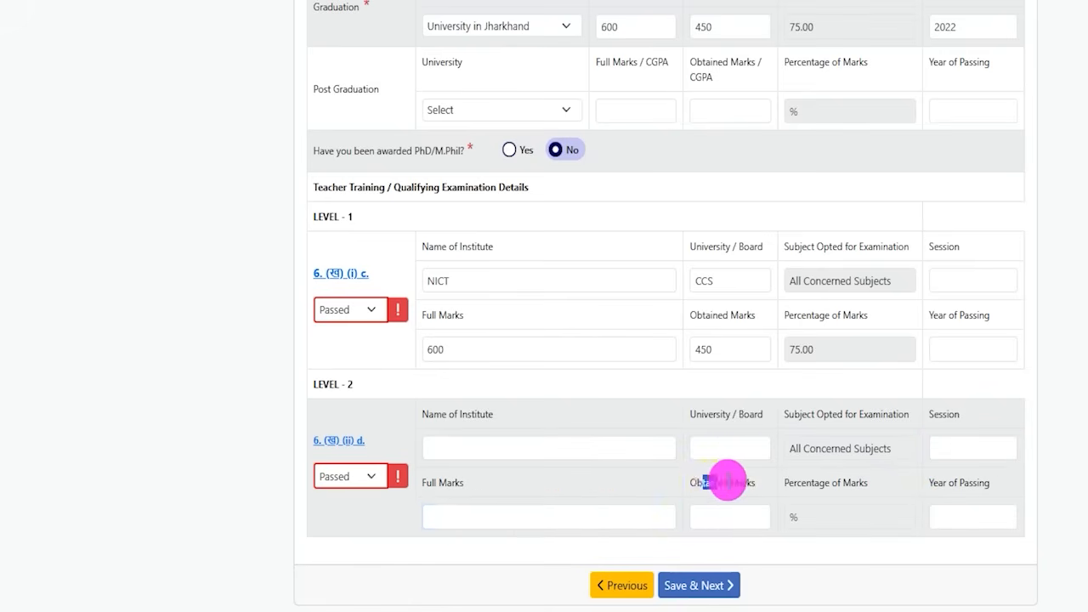
left_click(727, 512)
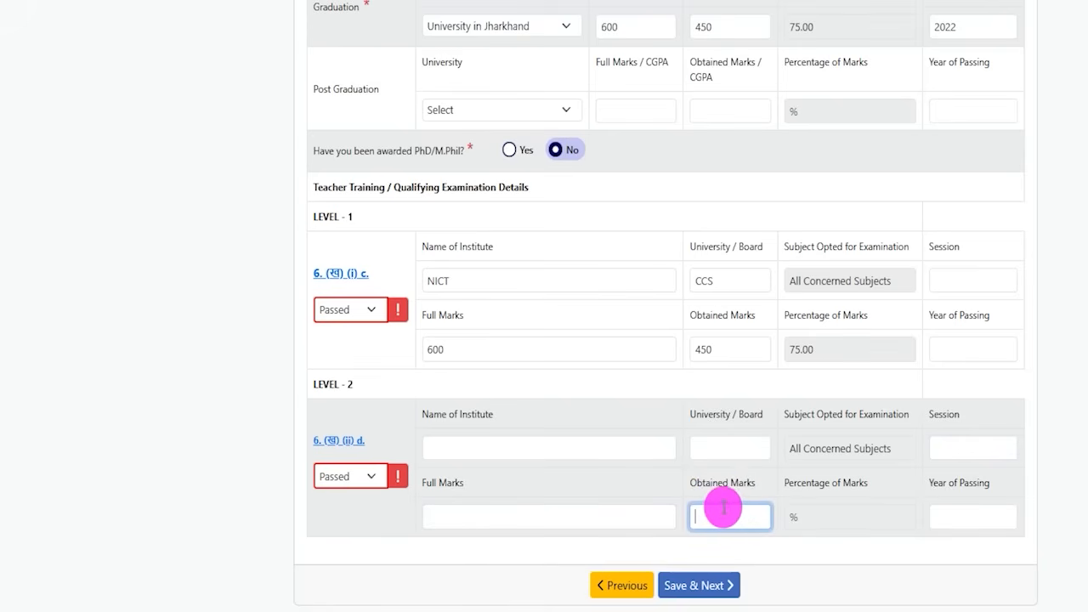
left_click(804, 517)
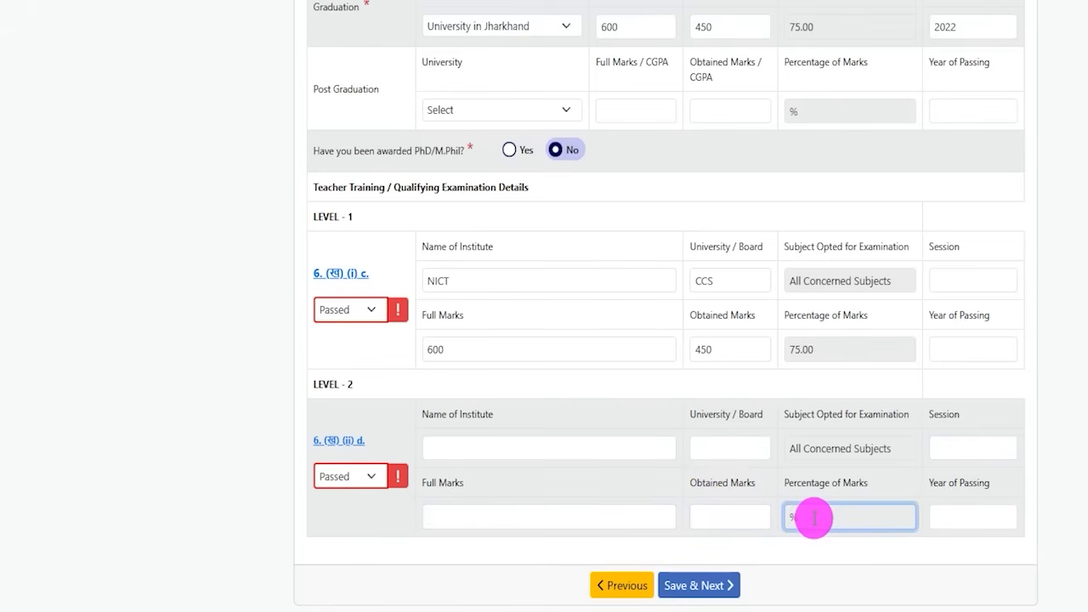
left_click_drag(940, 488, 973, 481)
left_click(959, 516)
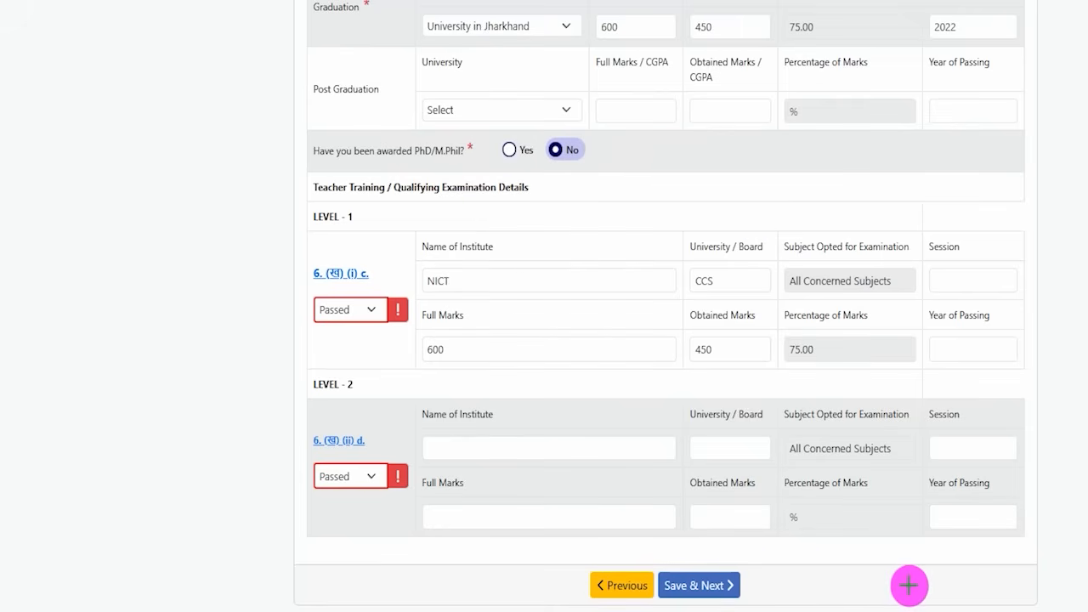
Proceed to Upload Details and mark the photograph and signature entries, the signature size limits, the photograph's JPG format and both file choosers.
left_click(733, 584)
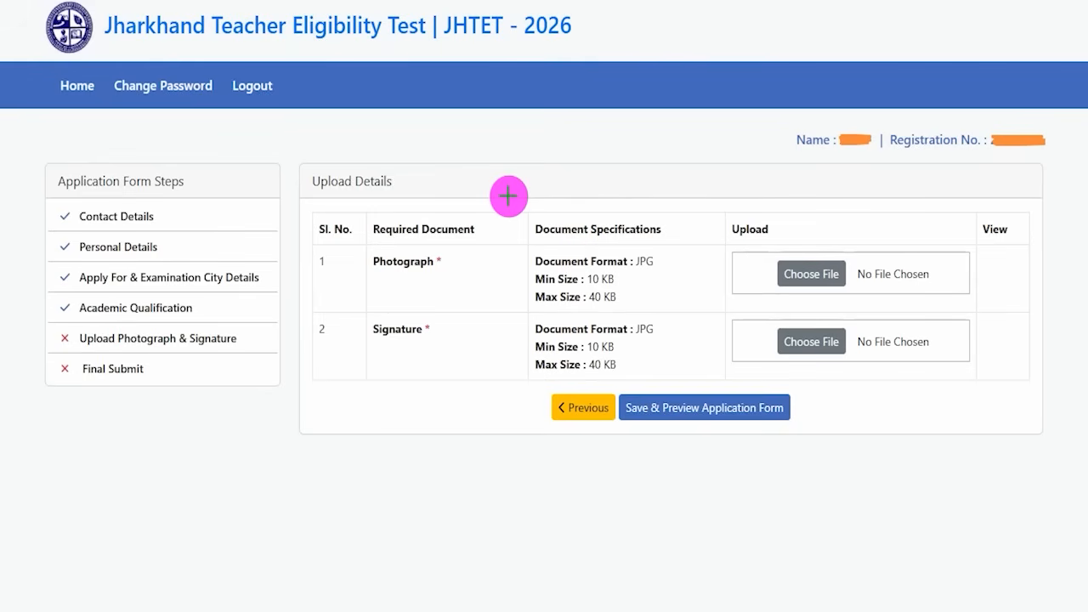
left_click_drag(440, 263, 476, 211)
left_click_drag(444, 326, 478, 289)
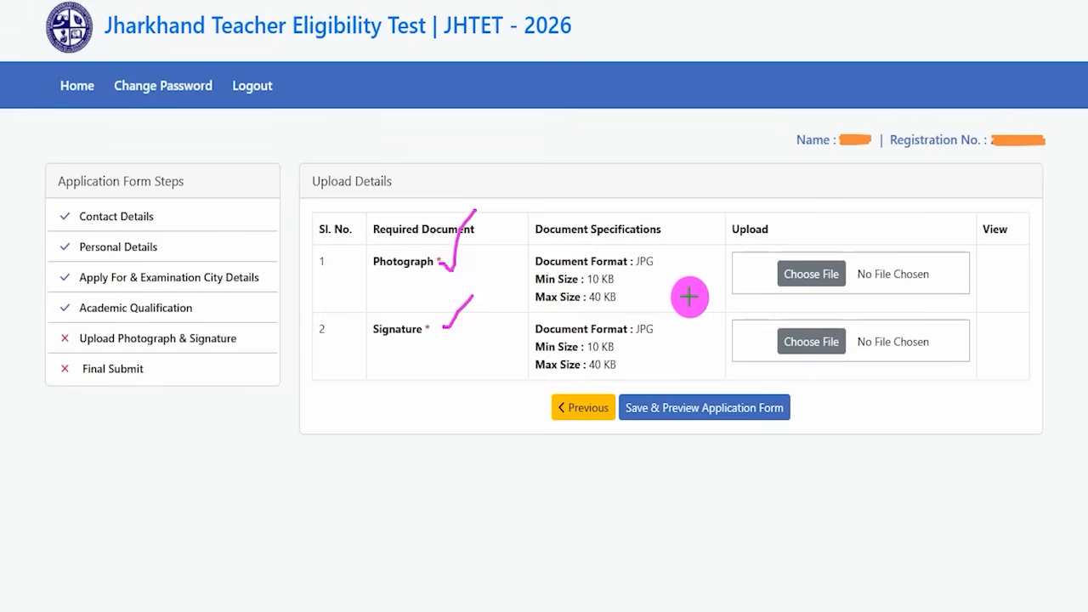
mouse_move(629, 347)
left_mouse_down()
mouse_move(640, 335)
mouse_move(640, 357)
left_mouse_up()
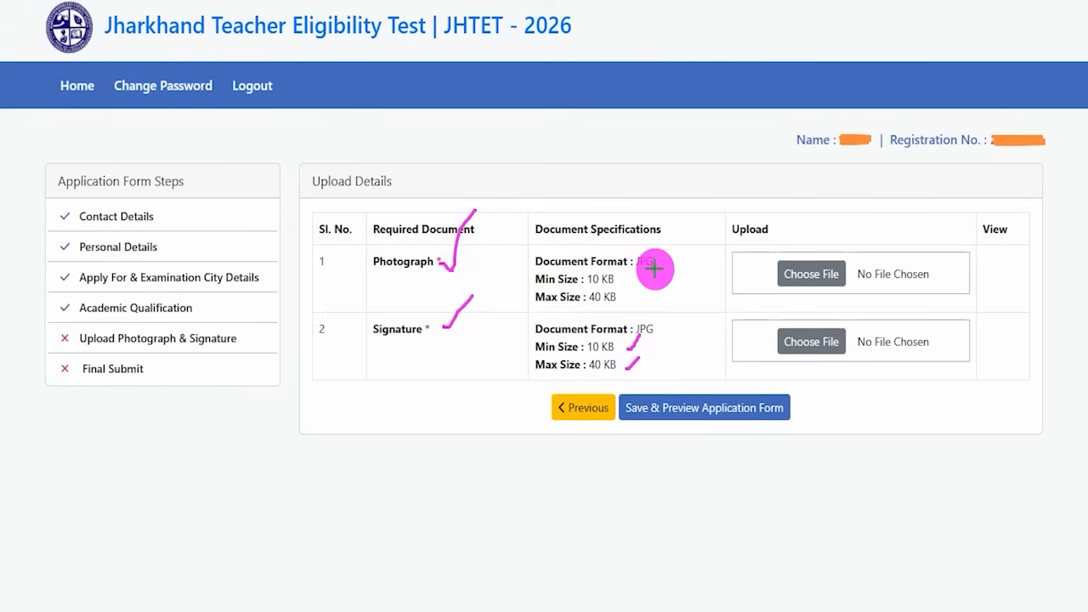
left_click_drag(655, 270, 658, 270)
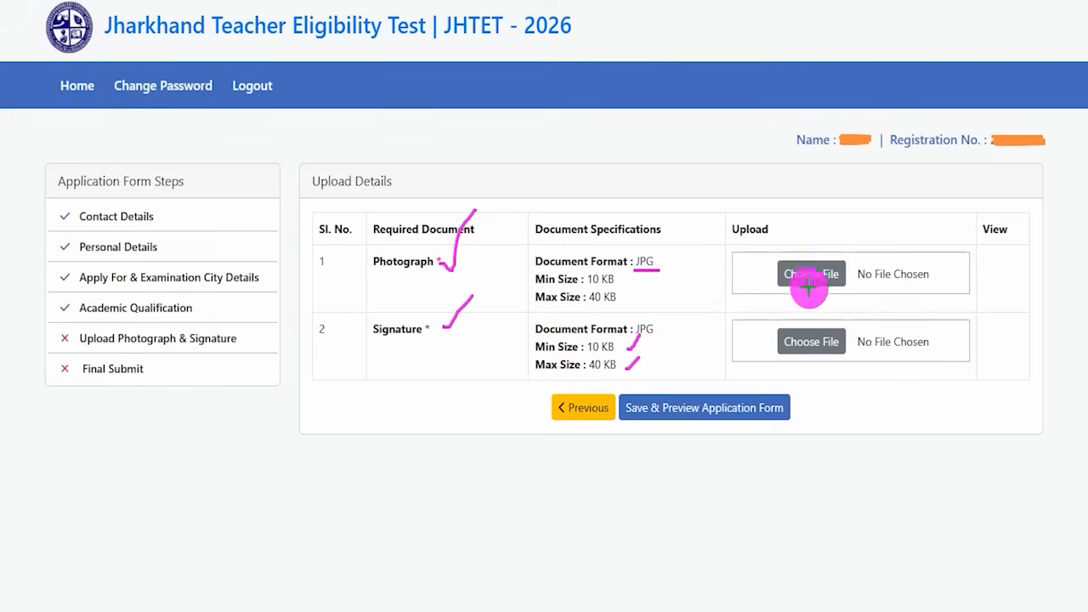
left_click_drag(837, 264, 860, 238)
left_click_drag(847, 336, 892, 293)
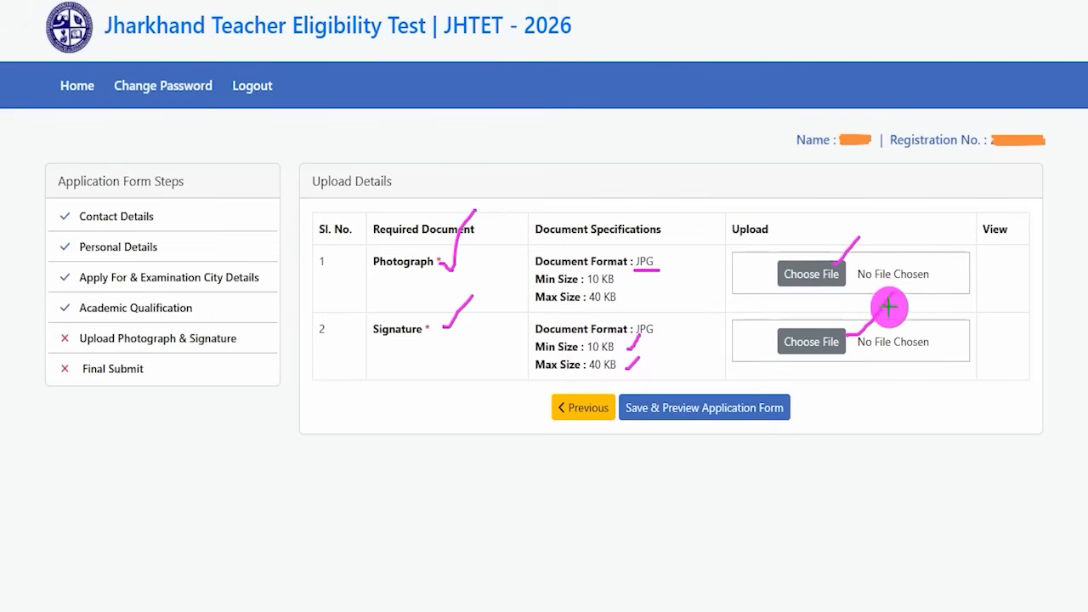
Mark the Photograph and Signature rows again, underline both labels and their 40 KB maximum sizes, and tick the photograph's specifications.
left_click_drag(484, 275, 512, 235)
left_click_drag(472, 339, 508, 288)
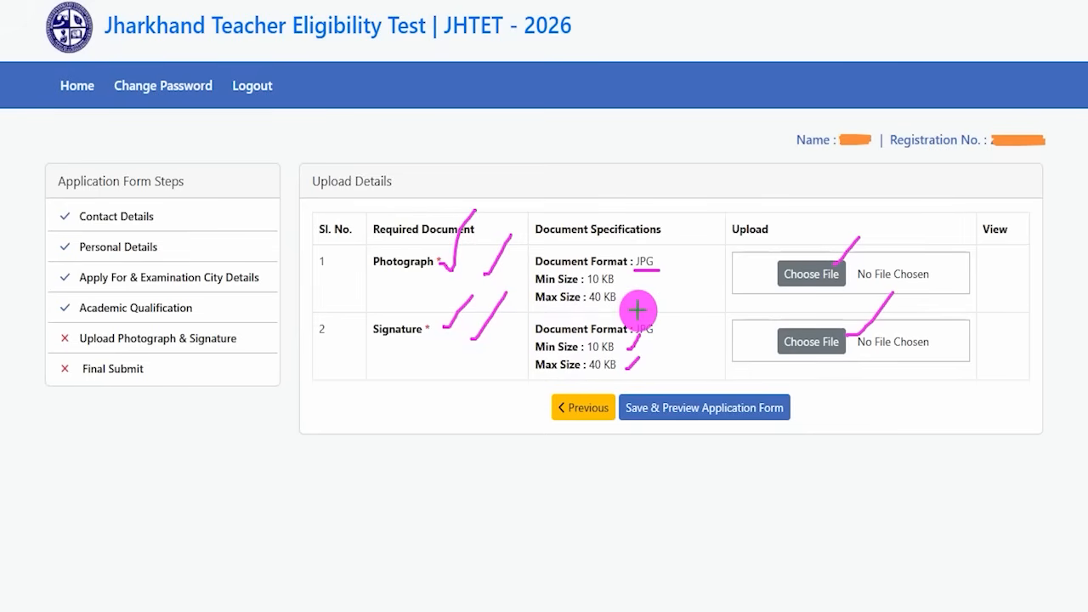
left_click_drag(577, 311, 620, 309)
left_click_drag(588, 379, 619, 378)
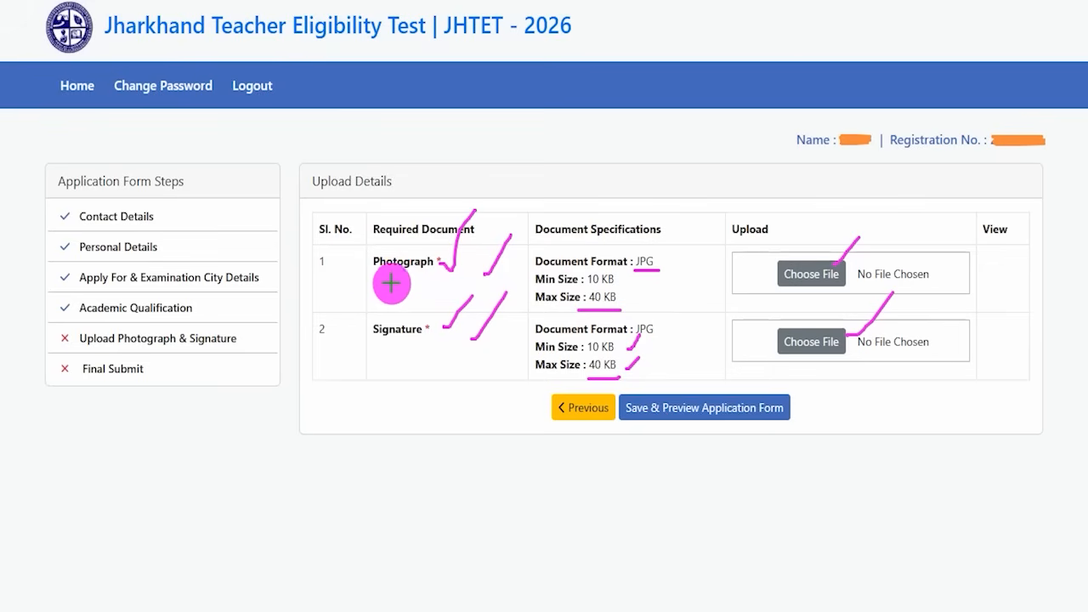
left_click_drag(371, 278, 401, 279)
left_click_drag(389, 338, 400, 337)
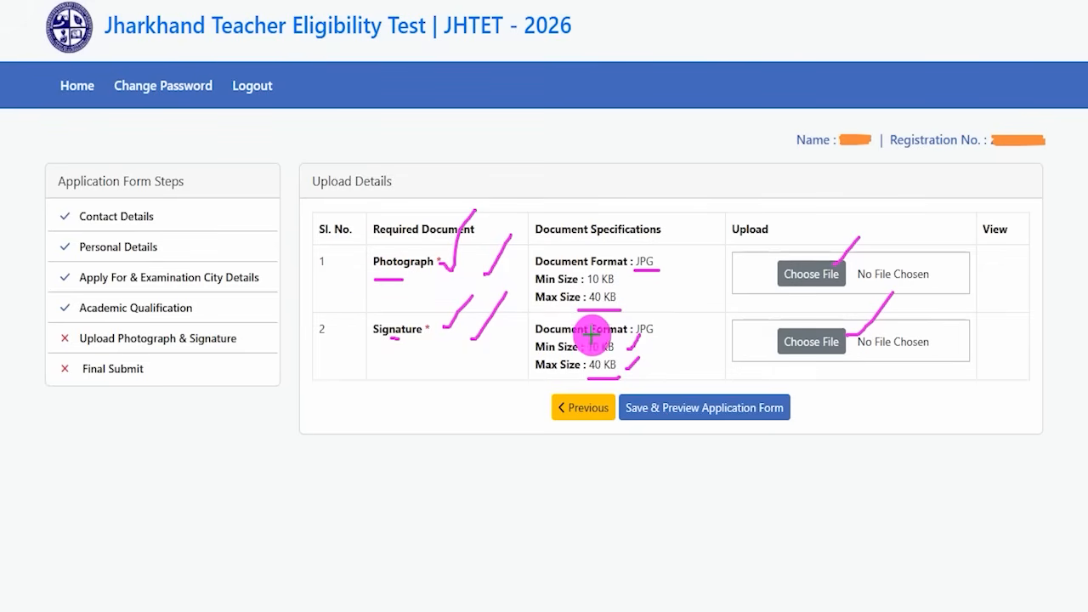
left_click_drag(657, 294, 688, 252)
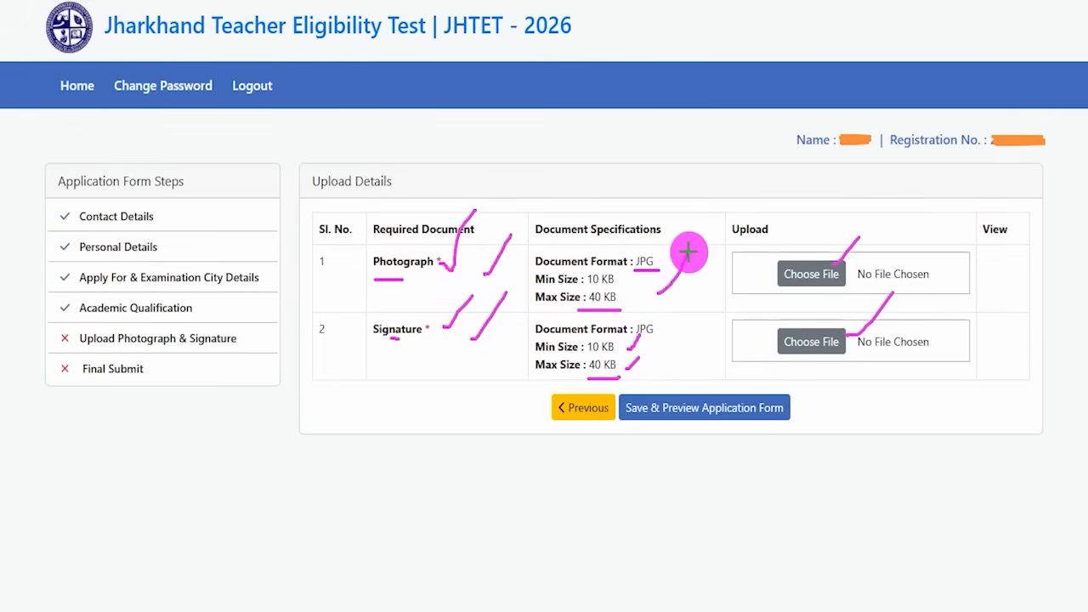
left_click_drag(671, 309, 694, 269)
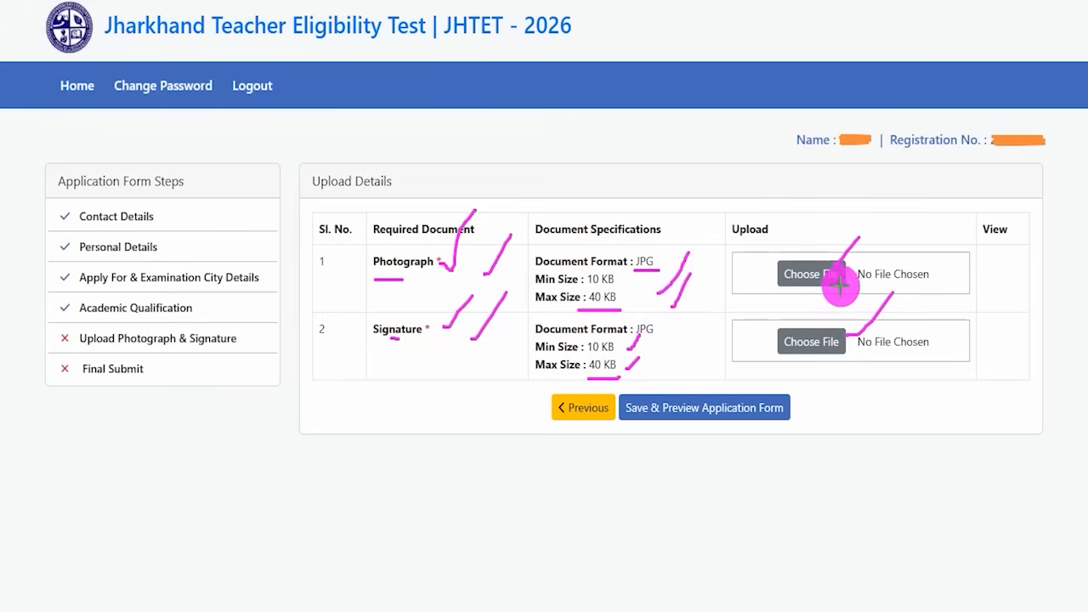
Tick the photograph and signature file choosers again and point an arrow at Save & Preview Application Form.
left_click_drag(845, 281, 878, 249)
left_click_drag(850, 351, 893, 330)
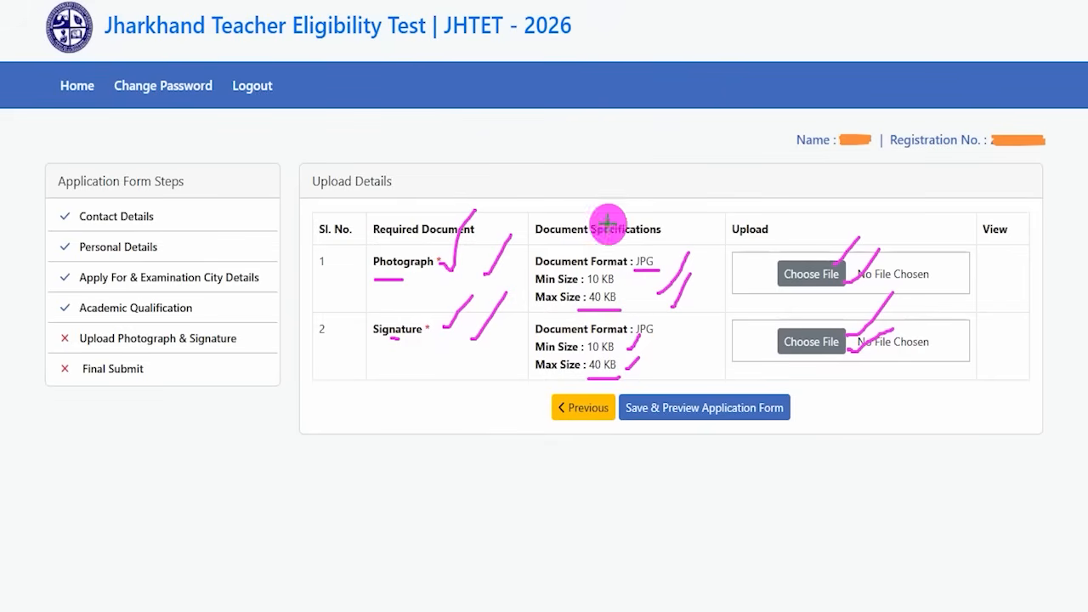
left_click_drag(998, 398, 797, 406)
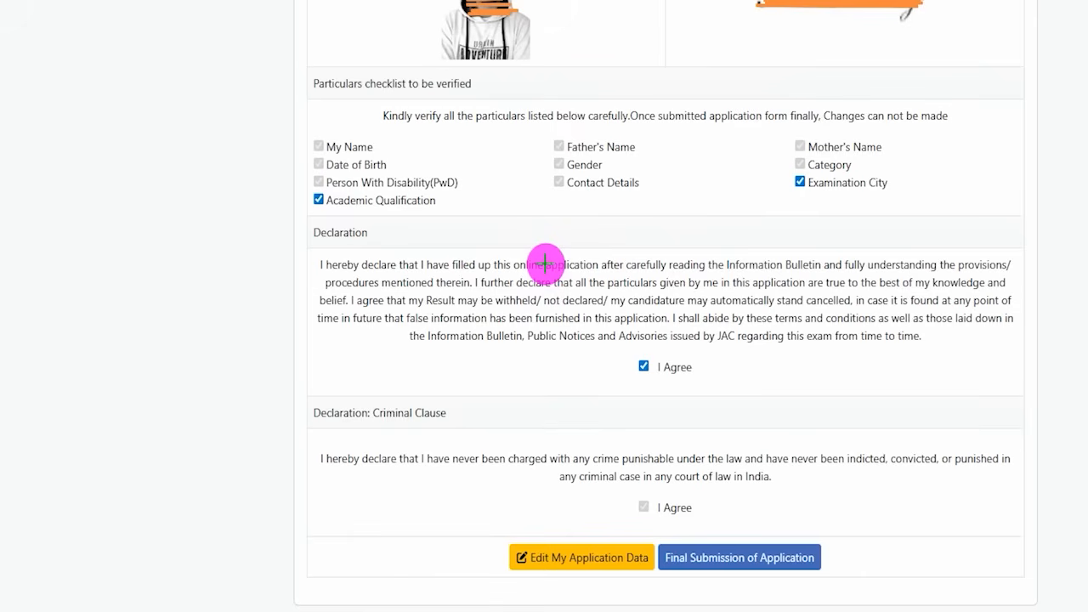
On the application preview, tick the photograph, the signature and the instruction to verify all particulars before final submission.
left_click_drag(549, 49, 604, 19)
left_click_drag(814, 56, 850, 28)
left_click_drag(476, 130, 519, 95)
left_click_drag(614, 120, 678, 68)
left_click_drag(835, 115, 877, 85)
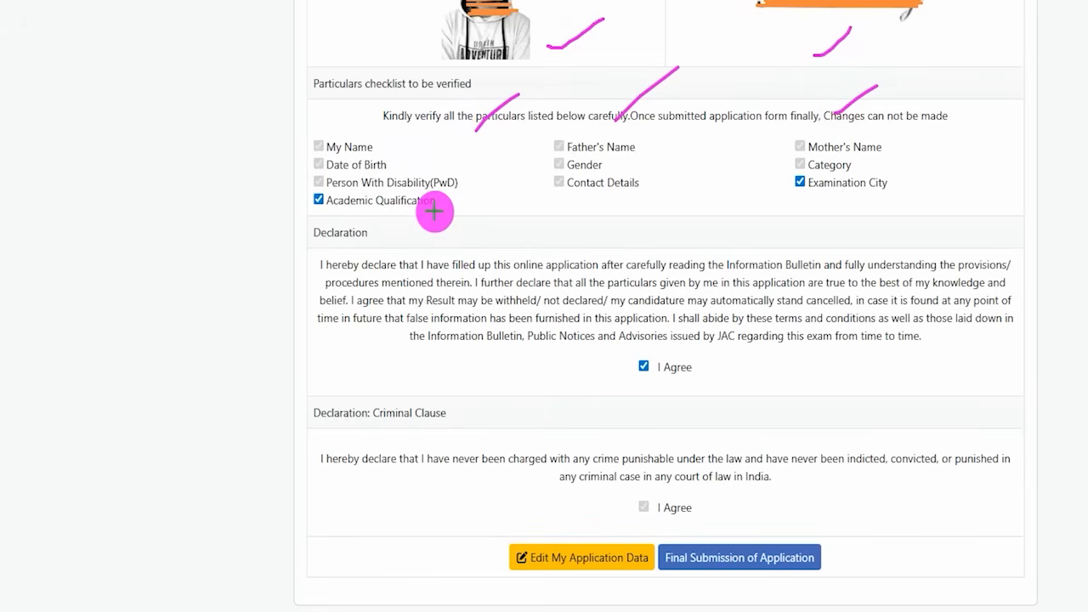
Mark Academic Qualification, Examination City and the first declaration's I Agree, and point arrows at Edit My Application Data and Final Submission of Application.
left_click_drag(315, 211, 349, 185)
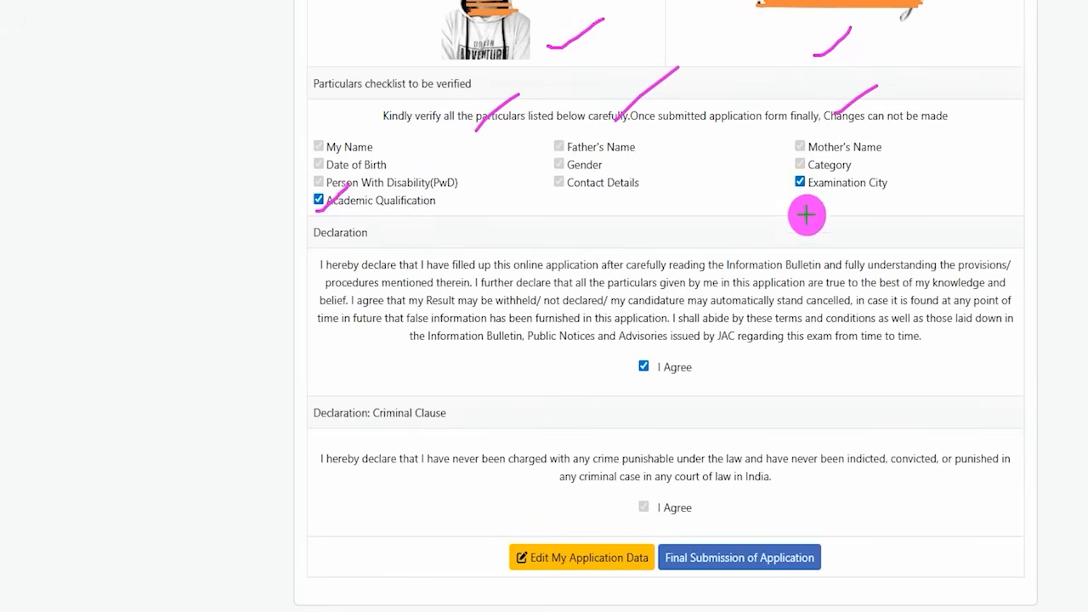
left_click_drag(796, 194, 829, 170)
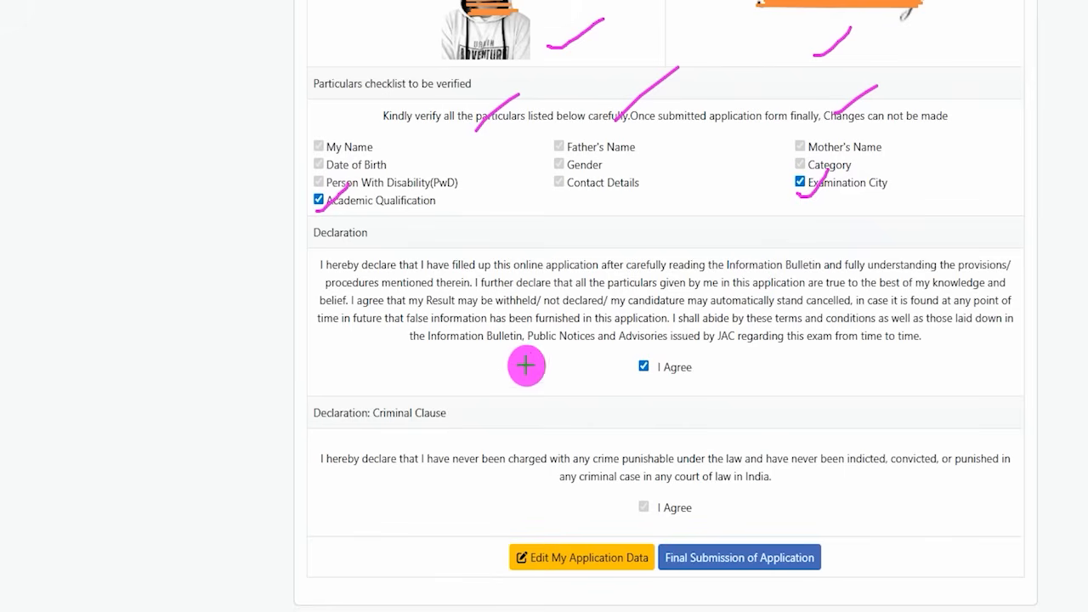
left_click_drag(643, 378, 680, 332)
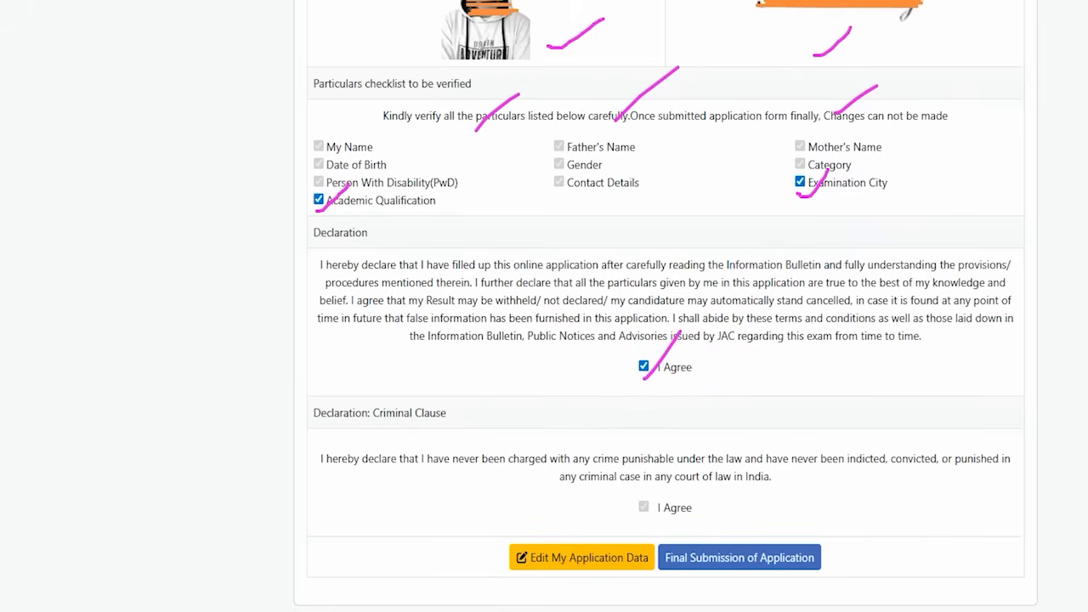
left_click_drag(402, 480, 502, 542)
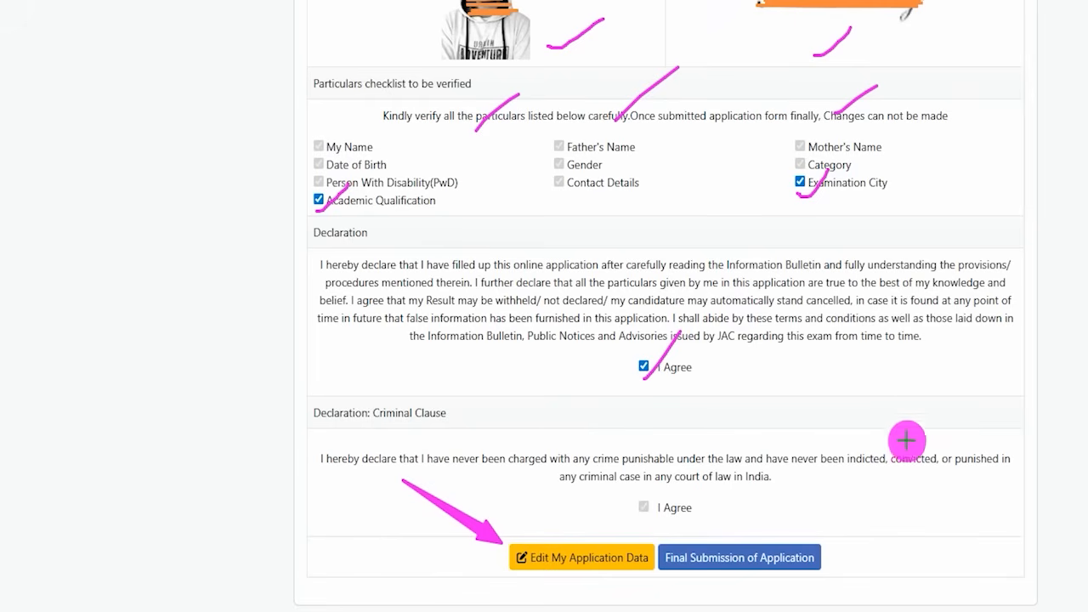
left_click_drag(894, 445, 814, 541)
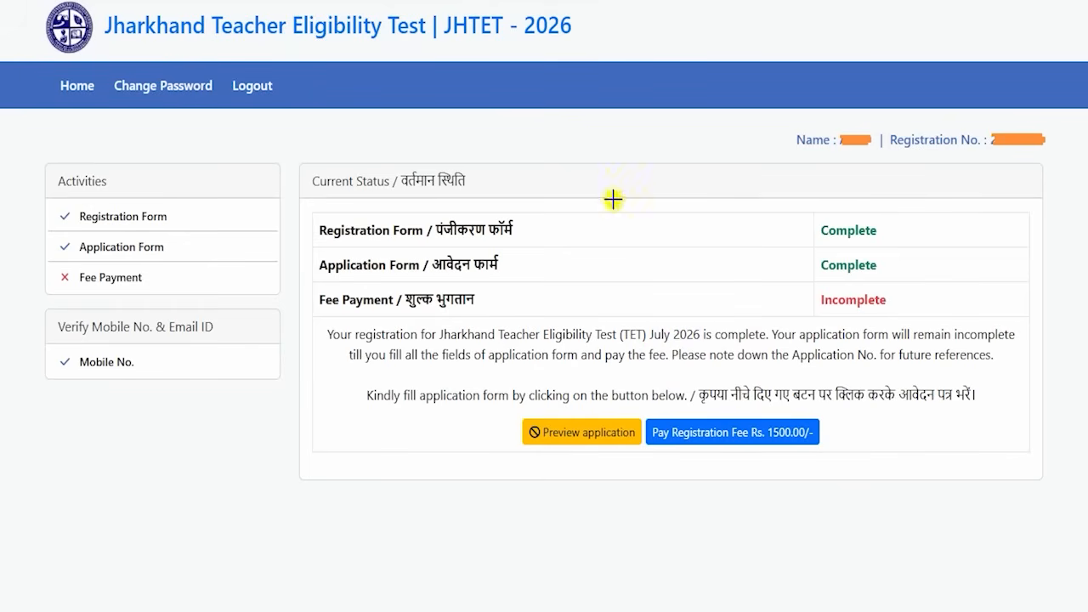
On the Current Status page, mark the heading and both Fee Payment entries, and point an arrow at Pay Registration Fee Rs. 1500.00/-.
left_click_drag(612, 199, 661, 136)
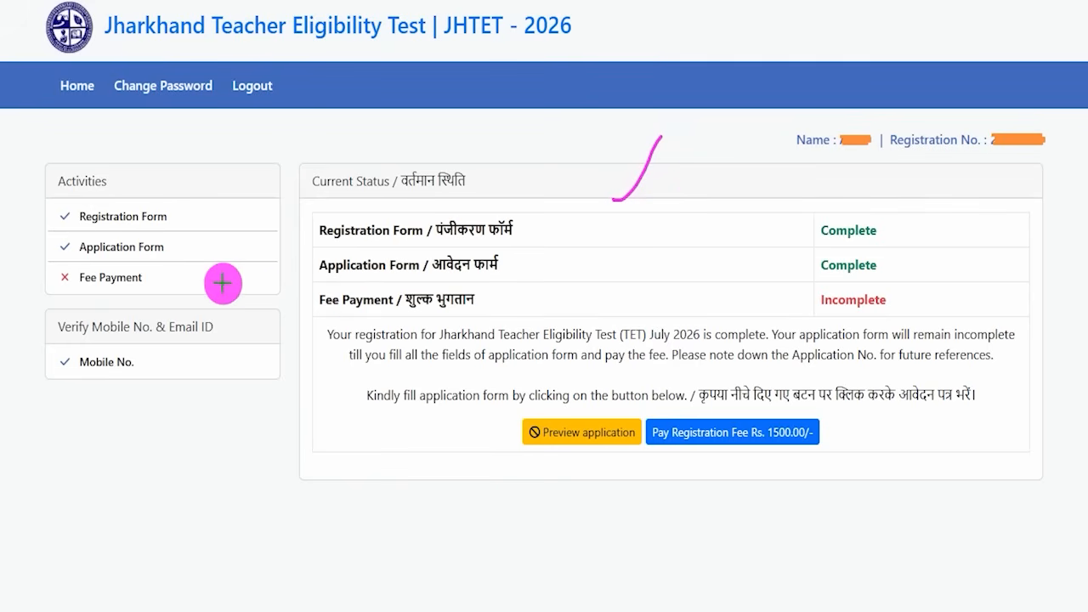
left_click_drag(163, 286, 204, 244)
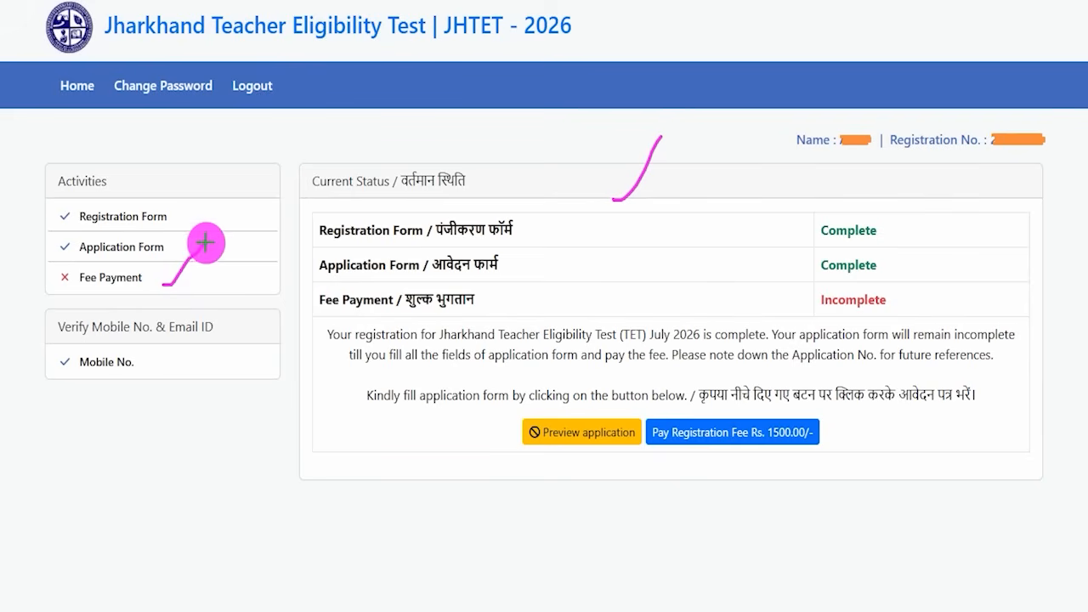
left_click_drag(899, 303, 936, 265)
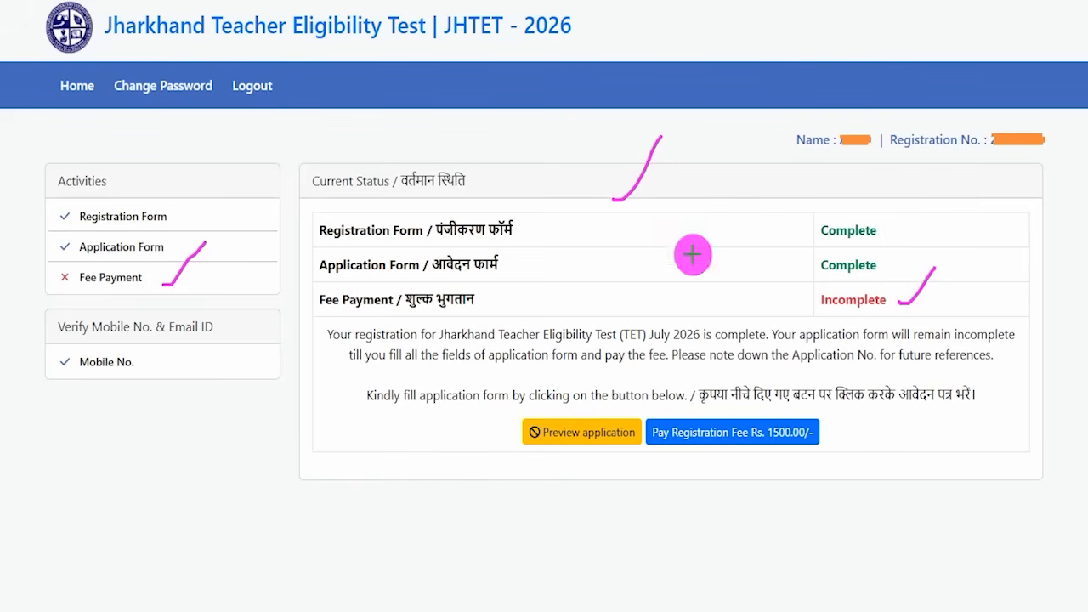
left_click_drag(1003, 427, 828, 433)
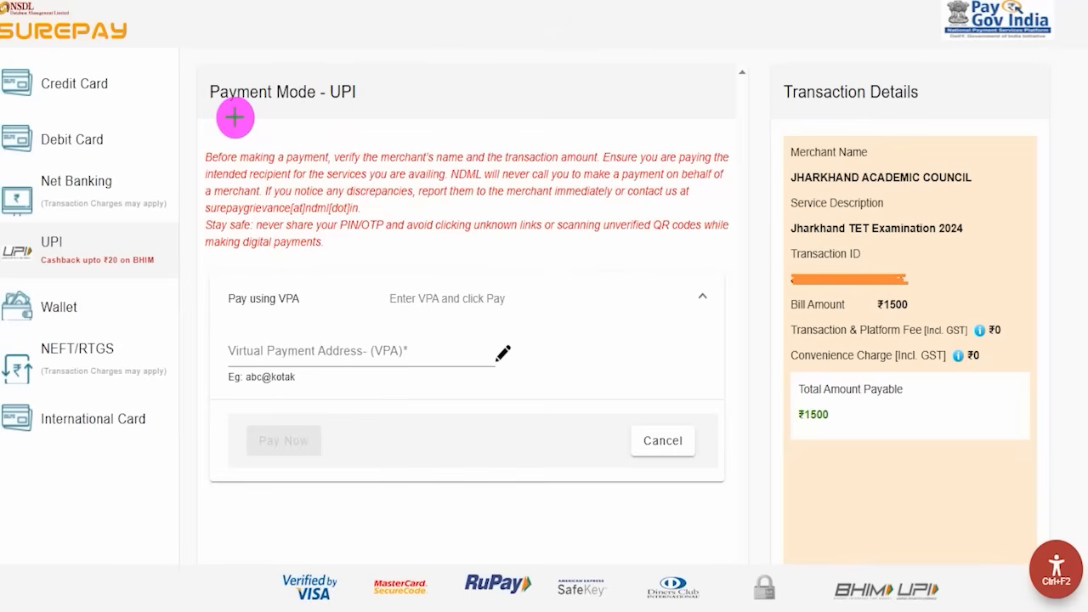
On the SurePay page, tick the payment modes Credit Card, Debit Card, Net Banking, UPI, Wallet, NEFT/RTGS and International Card.
left_click_drag(132, 84, 163, 59)
left_click_drag(126, 137, 153, 117)
left_click_drag(134, 181, 161, 150)
left_click_drag(83, 247, 111, 226)
left_click_drag(76, 321, 127, 284)
left_click_drag(85, 353, 123, 334)
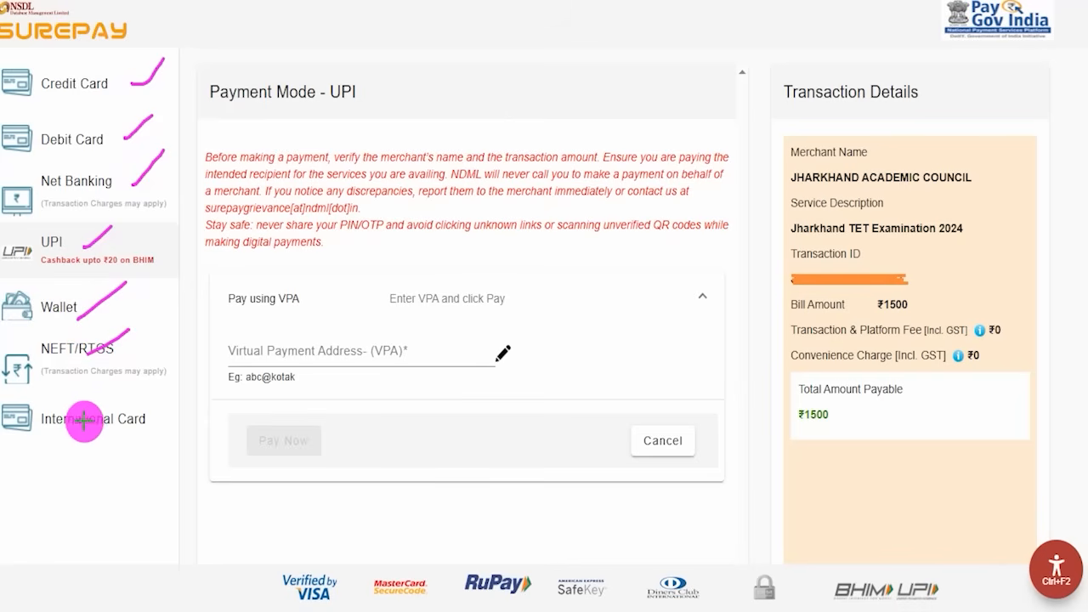
left_click_drag(101, 428, 162, 405)
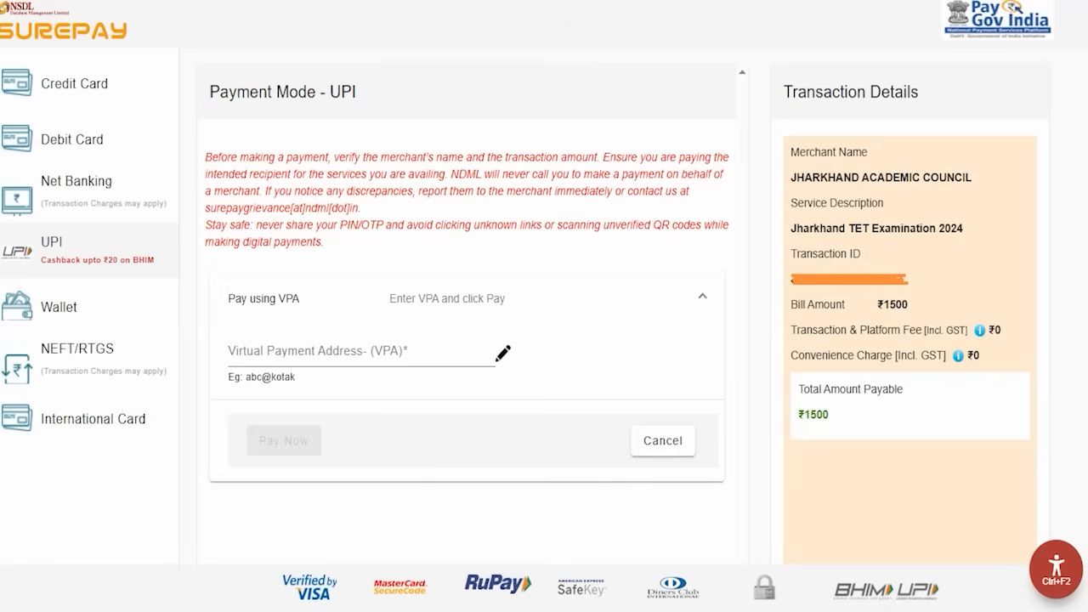
Clear the ticks, frame the UPI mode, mark its Pay using VPA section and address field, and point an arrow at Pay Now.
mouse_move(8, 231)
left_mouse_down()
mouse_move(54, 229)
mouse_move(172, 279)
left_mouse_up()
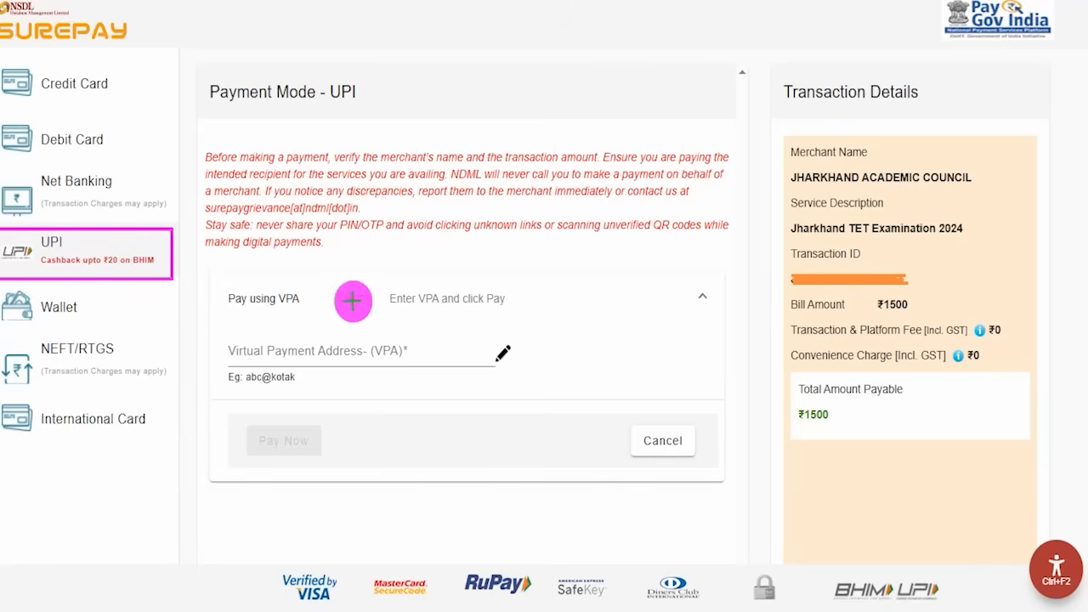
left_click_drag(557, 269, 612, 208)
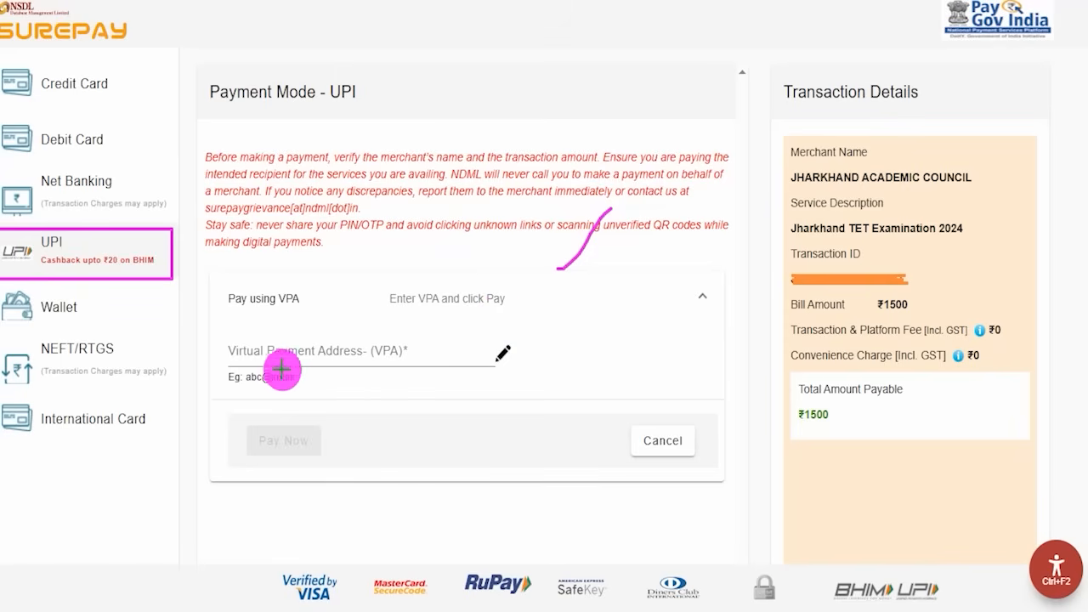
left_click_drag(334, 355, 370, 316)
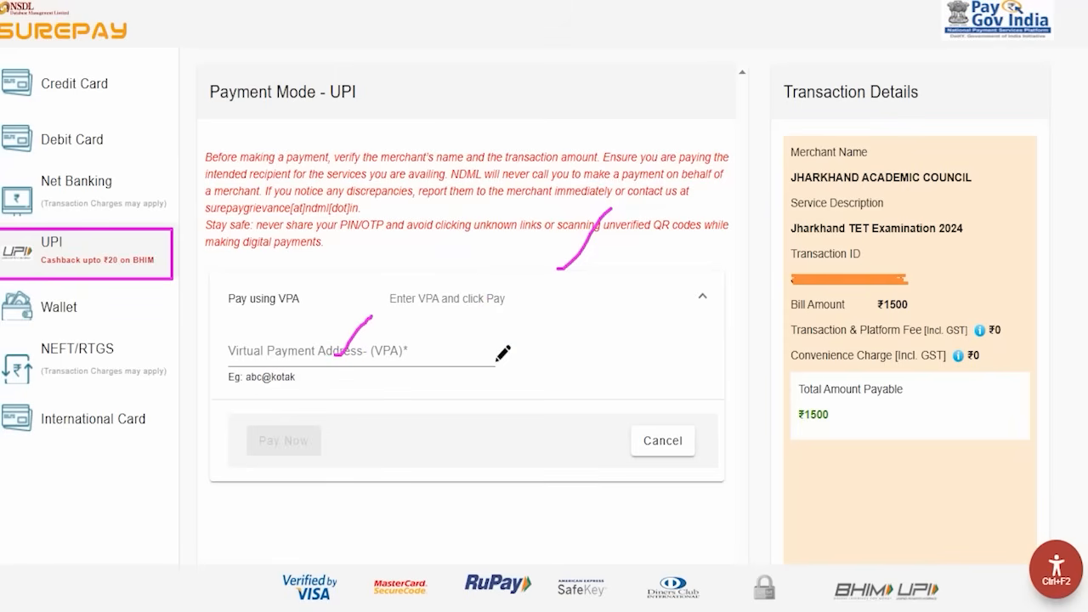
left_click_drag(476, 439, 319, 440)
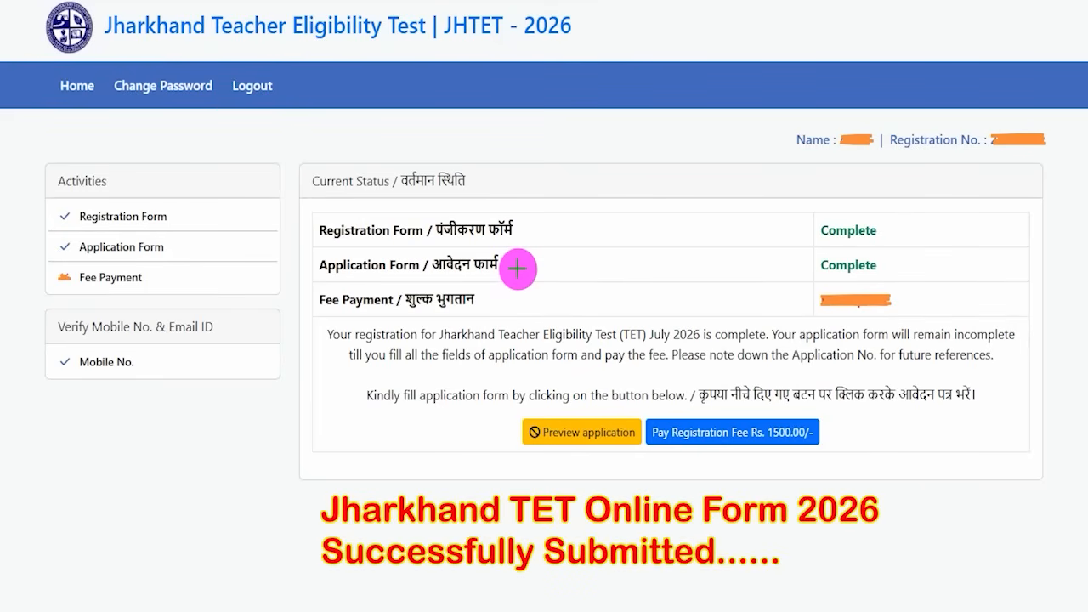
Back on the Current Status page, tick the heading, the Registration Form, Application Form and Fee Payment rows, and the area beside Preview application.
left_click_drag(511, 181, 561, 124)
left_click_drag(541, 238, 599, 195)
left_click_drag(544, 280, 612, 249)
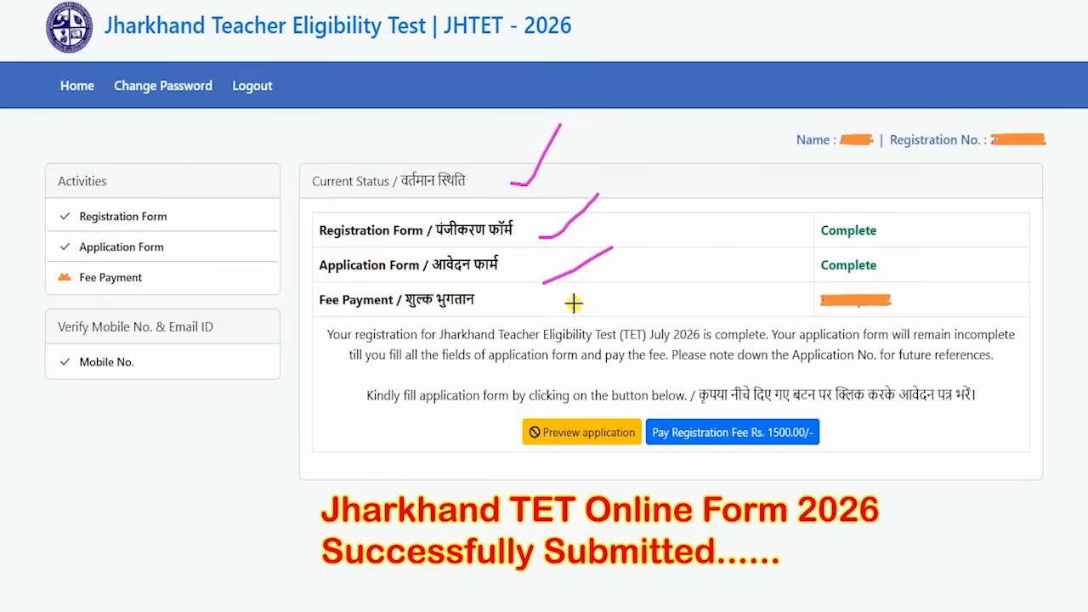
left_click_drag(573, 304, 627, 279)
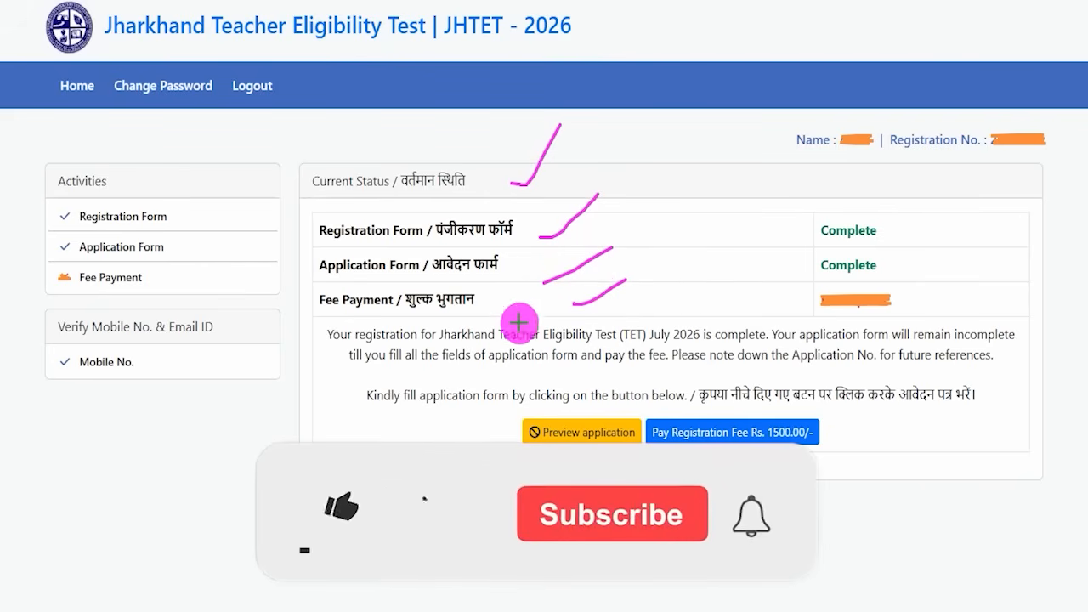
left_click_drag(364, 442, 390, 391)
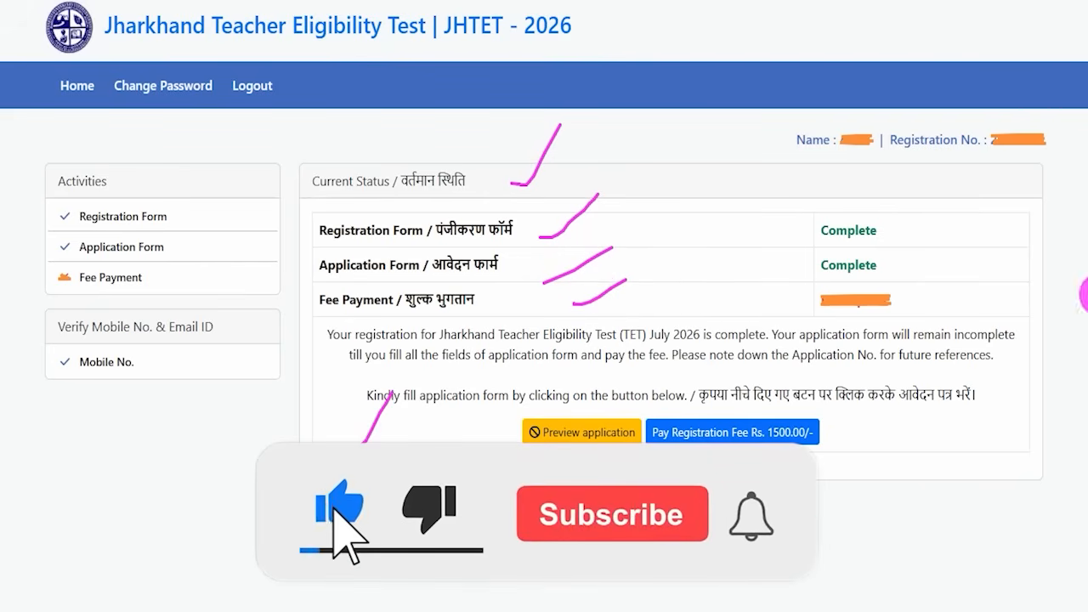